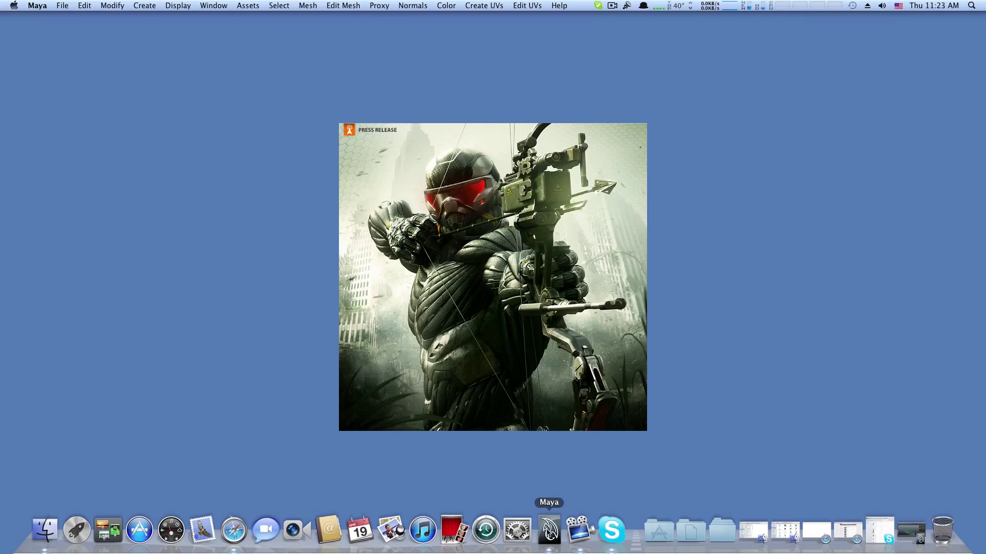
Step: Bring the Maya window showing bedroom.mb and the DVD-engraved bar to the front
click(549, 531)
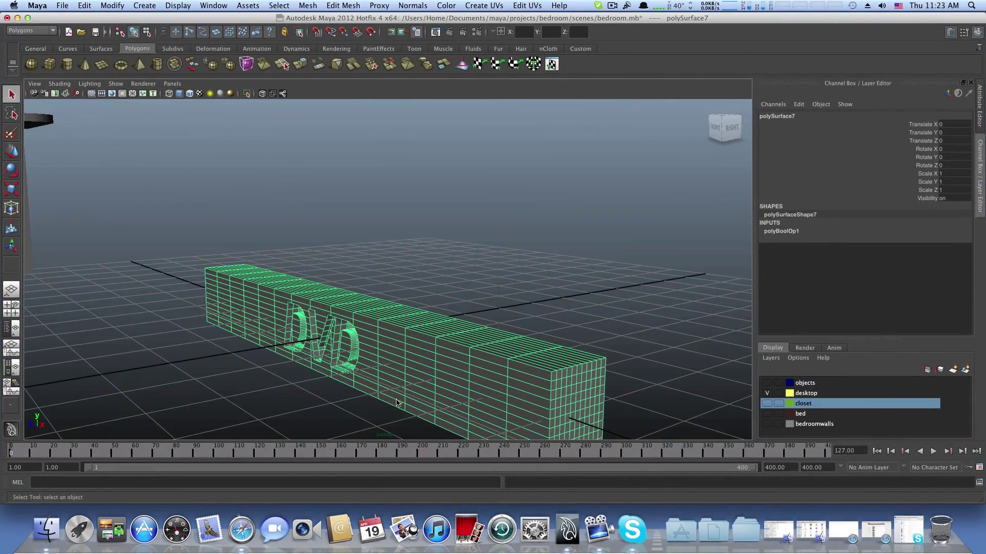
Step: Orbit around the DVD-engraved bar to view it from front and higher angles
mouse_move(385, 389)
alt+mouse_down()
mouse_move(468, 374)
mouse_move(378, 375)
mouse_move(359, 383)
mouse_move(400, 397)
mouse_move(330, 403)
mouse_move(325, 387)
mouse_move(374, 383)
mouse_move(316, 386)
mouse_move(394, 386)
alt+mouse_up()
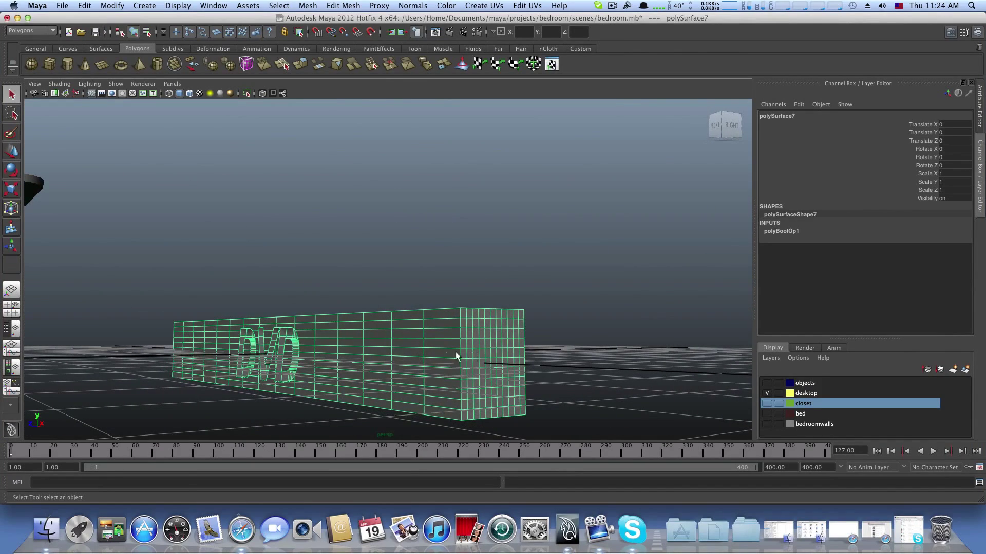
mouse_move(456, 356)
right_down()
mouse_move(424, 354)
mouse_move(444, 364)
mouse_move(458, 346)
right_up()
alt+drag(279, 389, 297, 307)
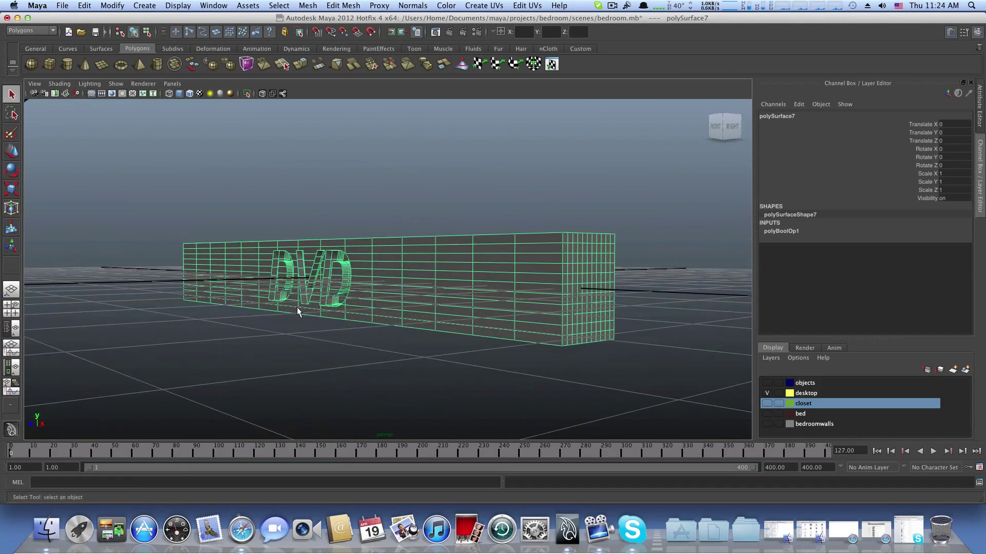
mouse_move(292, 268)
alt+mouse_down()
mouse_move(305, 268)
mouse_move(283, 260)
alt+mouse_up()
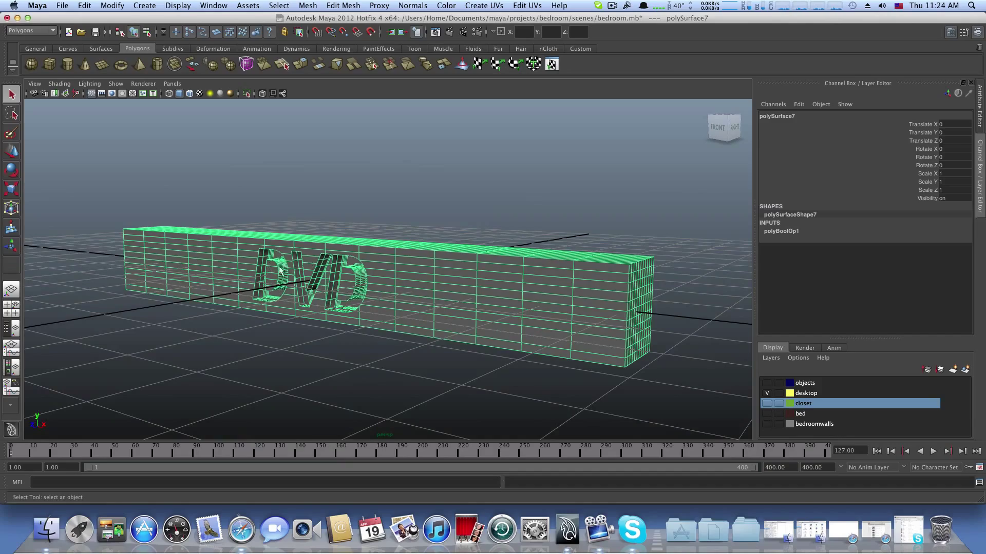
Step: Inspect the engraved DVD letters up close, frame polySurface7, and delete it
alt+right_drag(371, 274, 478, 323)
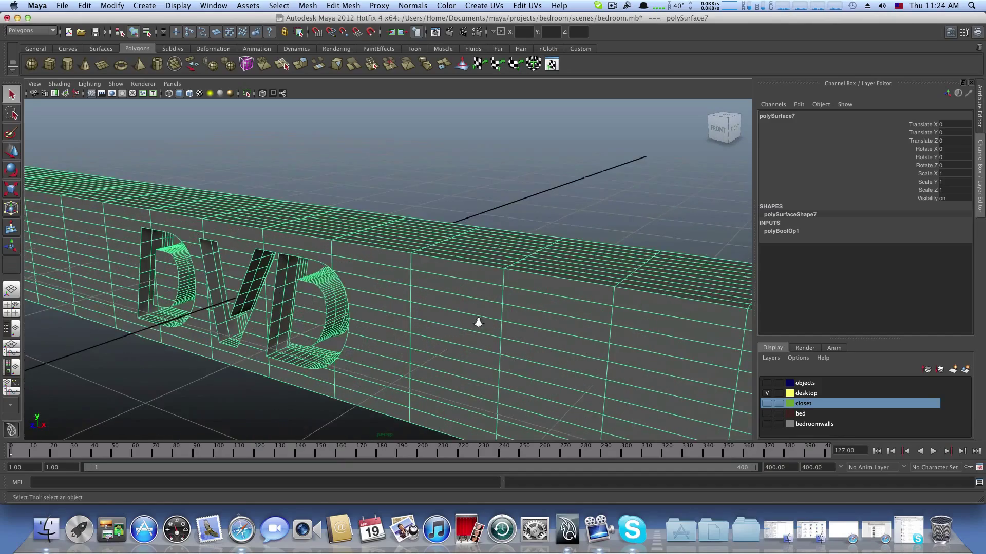
mouse_move(364, 325)
alt+mouse_down()
mouse_move(390, 308)
mouse_move(333, 329)
mouse_move(353, 321)
alt+mouse_up()
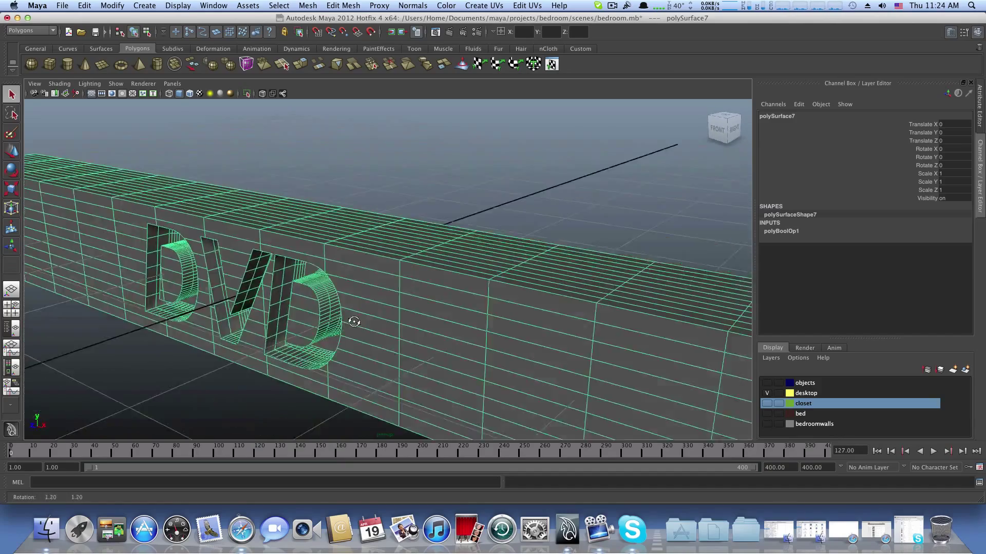
key(f)
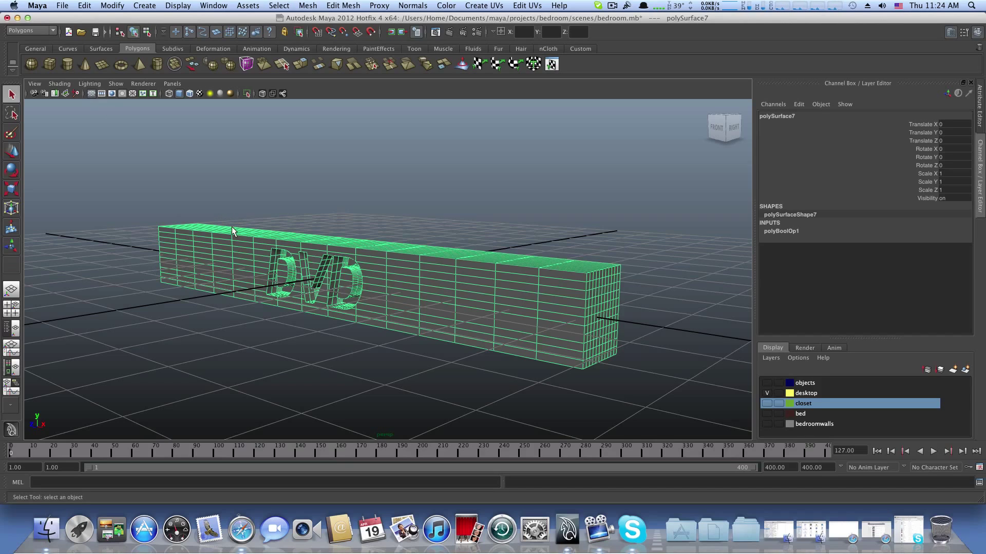
key(Delete)
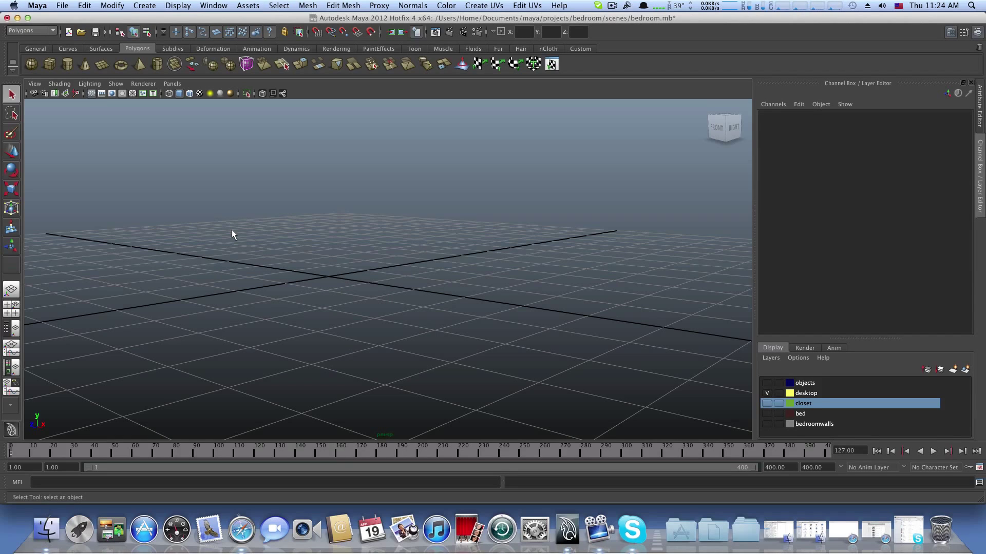
alt+drag(281, 251, 240, 260)
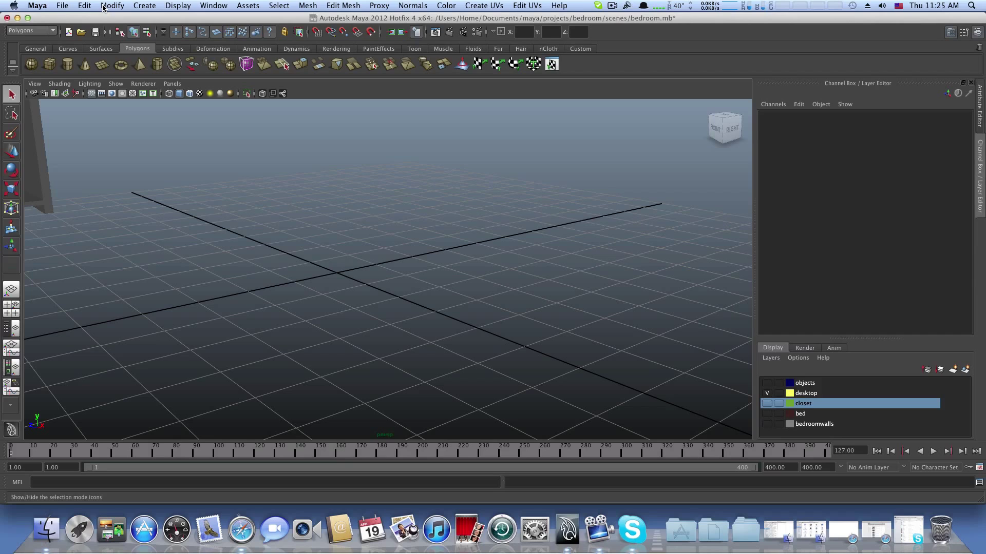
click(139, 6)
click(139, 6)
click(140, 6)
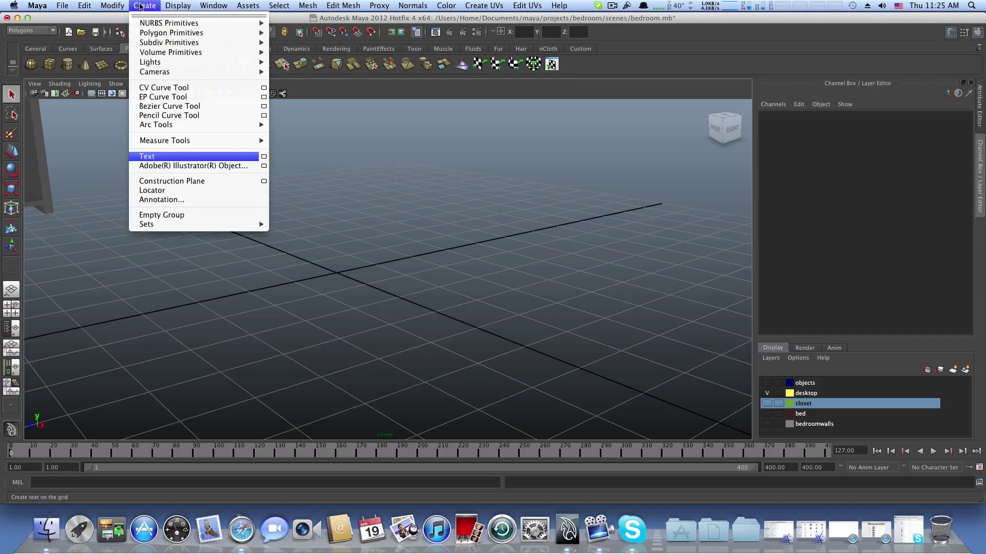
mouse_move(209, 5)
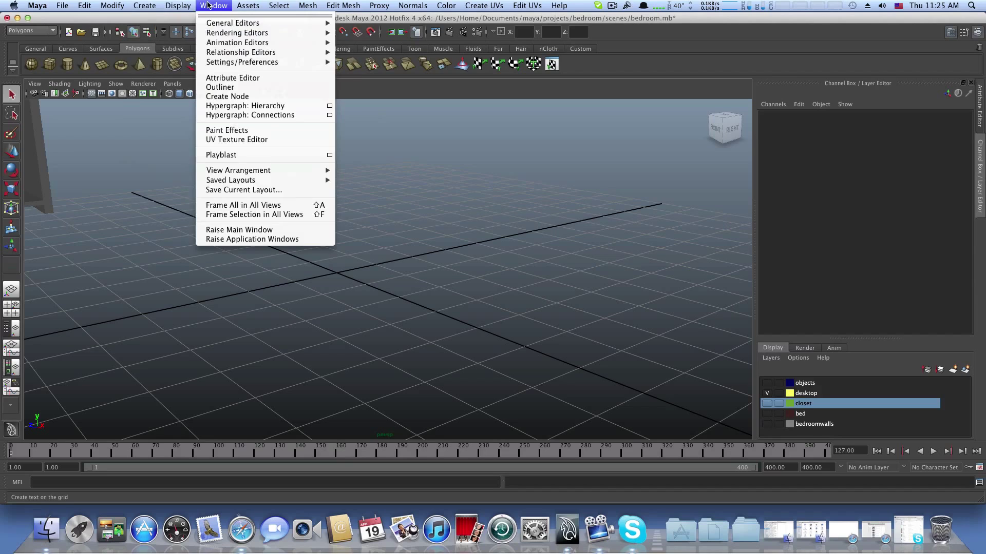
mouse_move(279, 5)
click(579, 6)
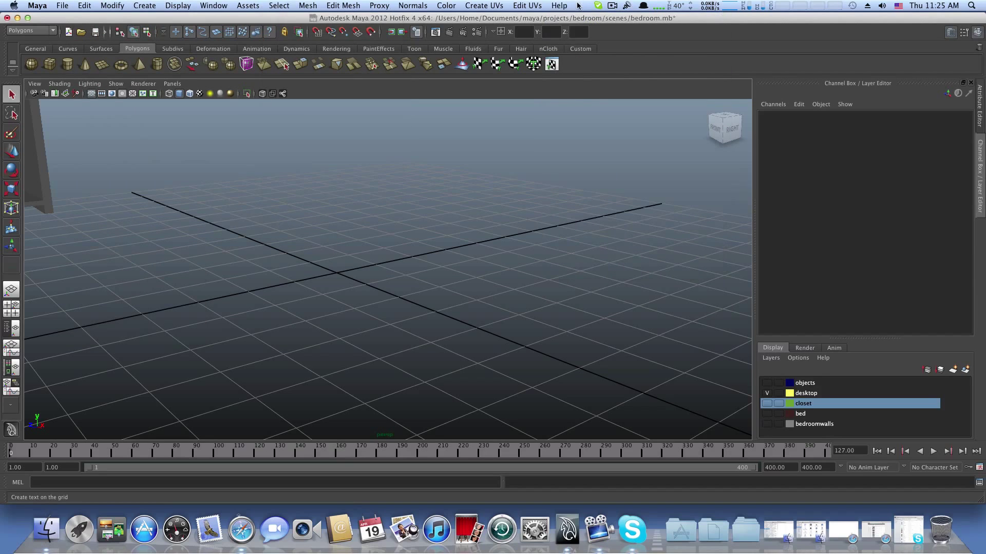
Step: Add a polygon cube and stretch it to about 9.98 along X
click(50, 66)
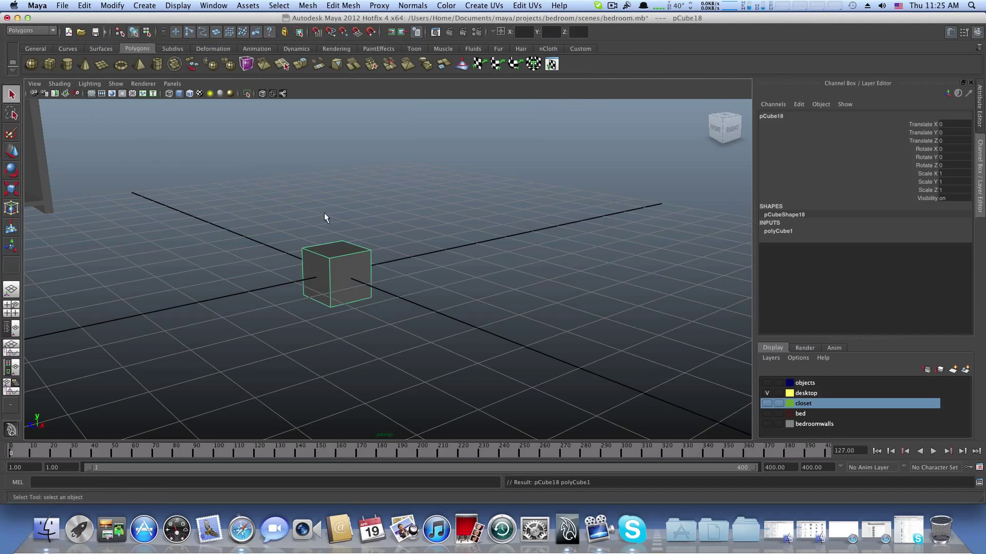
click(9, 191)
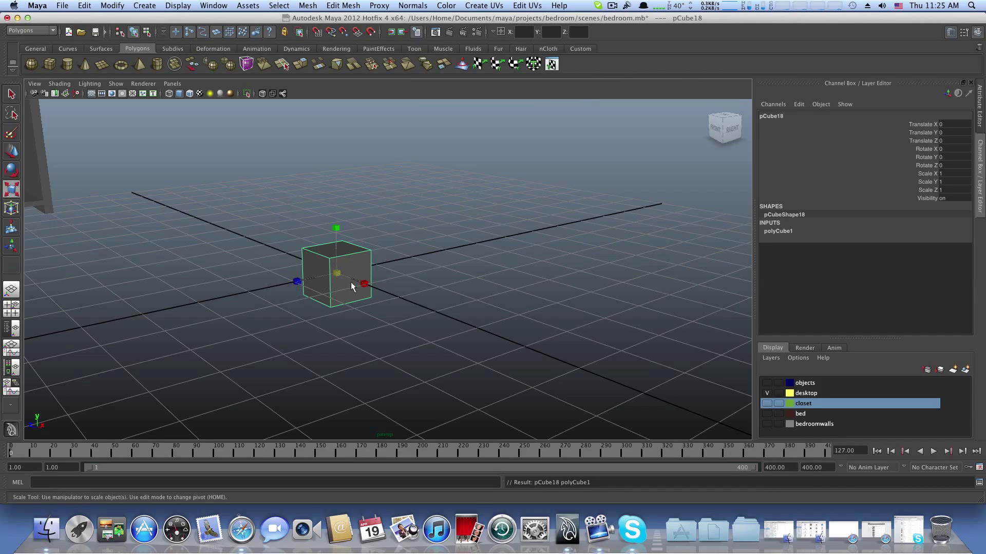
drag(364, 284, 494, 338)
drag(364, 285, 403, 294)
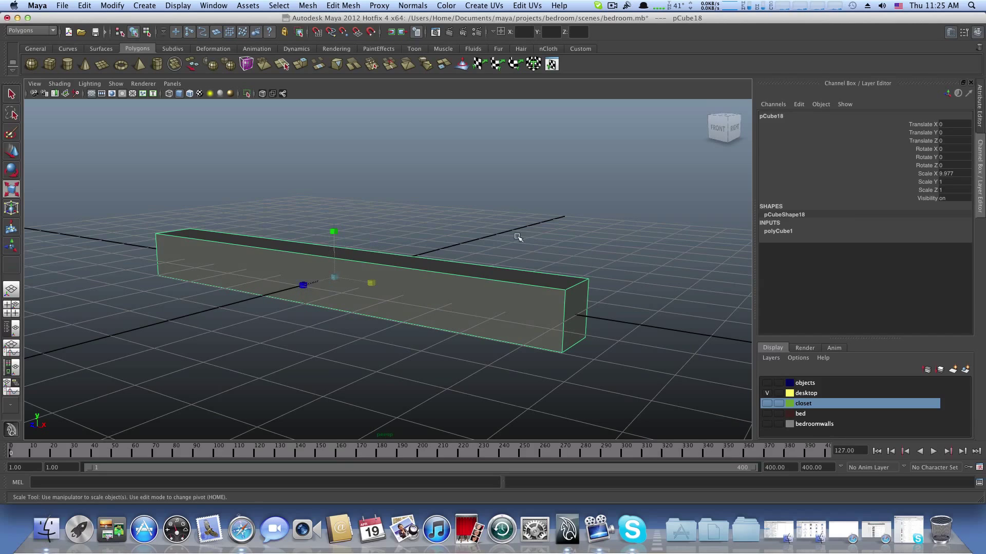
Step: Set polyCube1's width, height and depth subdivisions to 14
click(950, 32)
click(950, 33)
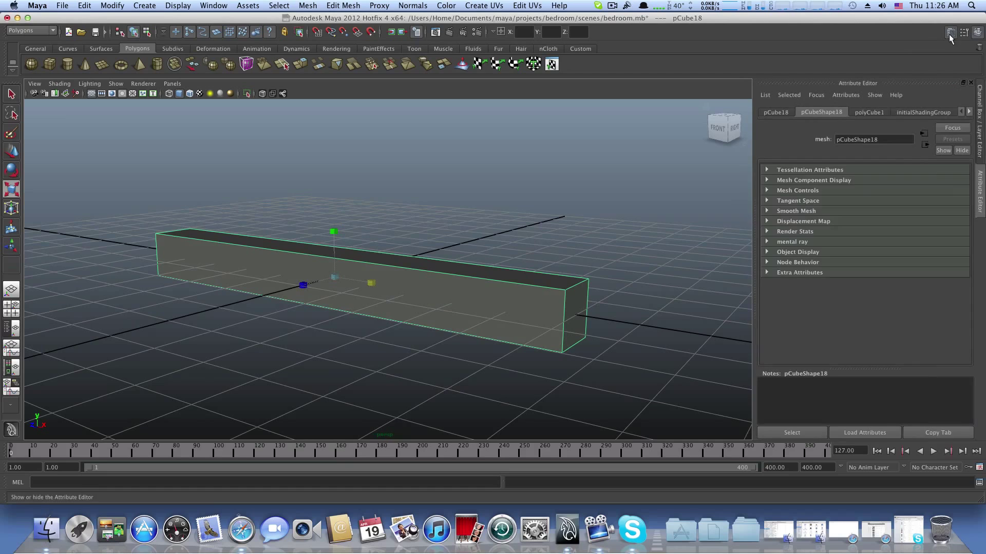
click(873, 112)
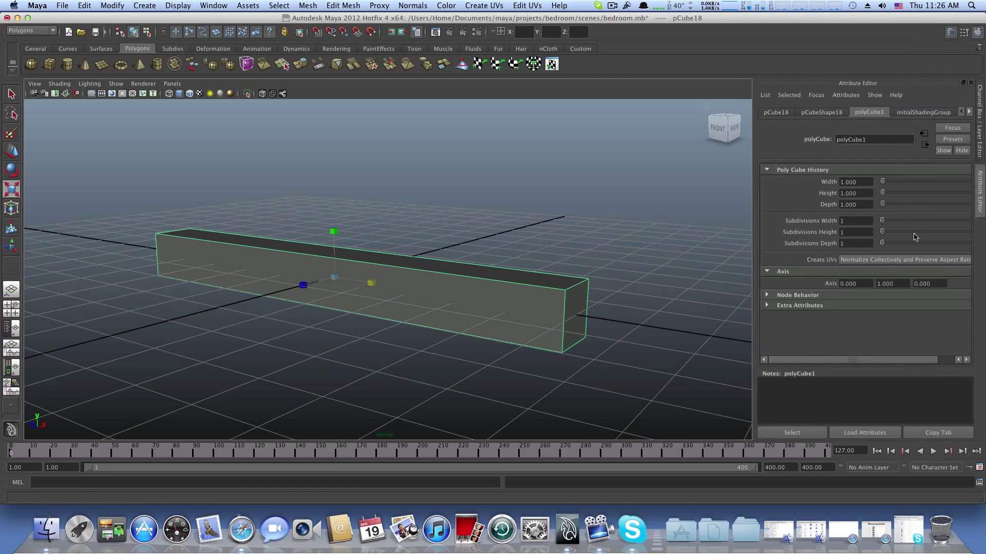
drag(882, 221, 907, 232)
mouse_move(677, 285)
alt+mouse_down()
mouse_move(607, 308)
mouse_move(636, 291)
mouse_move(615, 299)
mouse_move(693, 295)
alt+mouse_up()
alt+drag(490, 339, 439, 323)
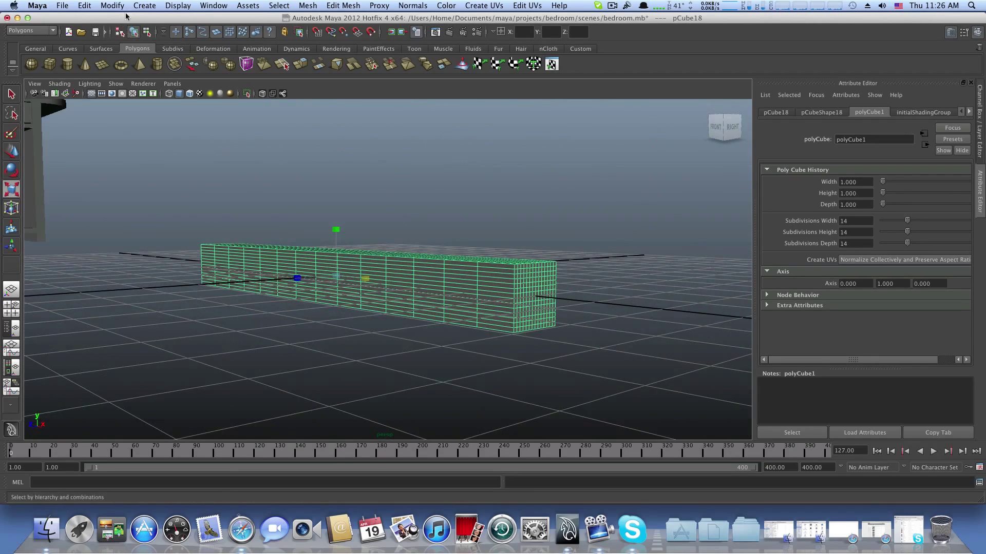
click(143, 6)
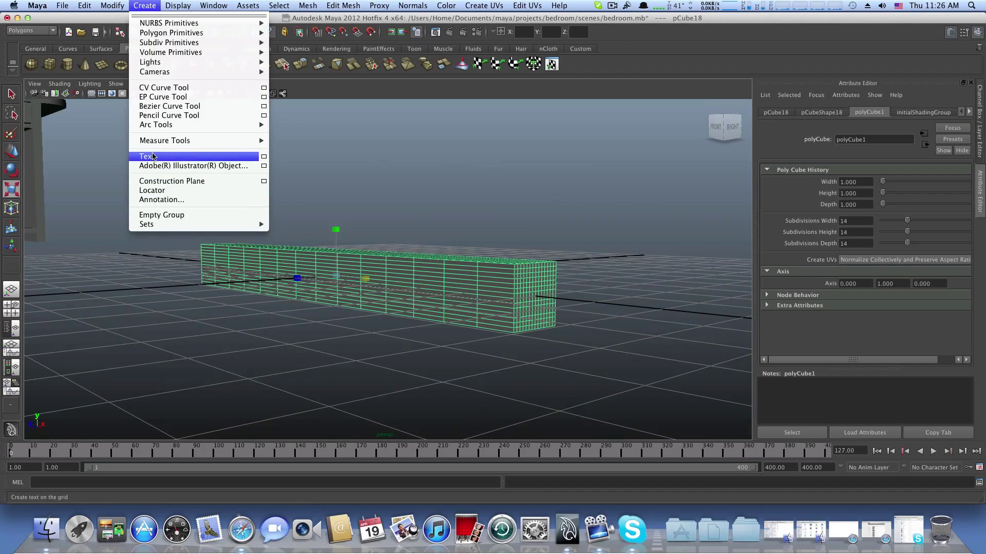
Step: Enter DVD as the text in the Create Text options
click(263, 156)
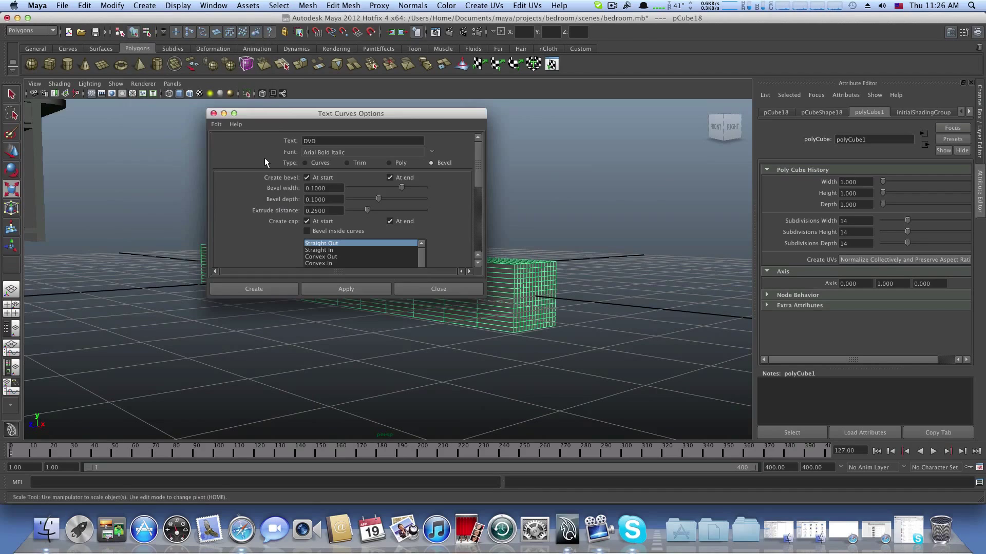
click(322, 141)
drag(321, 141, 304, 141)
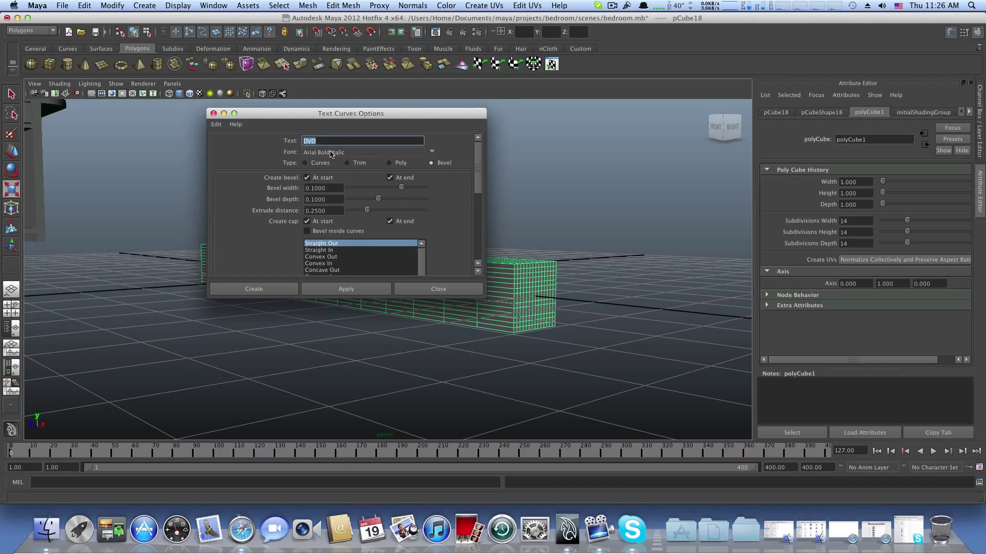
Step: Choose the Arial Bold Italic font and create the bevelled DVD text
click(431, 151)
drag(432, 152, 322, 202)
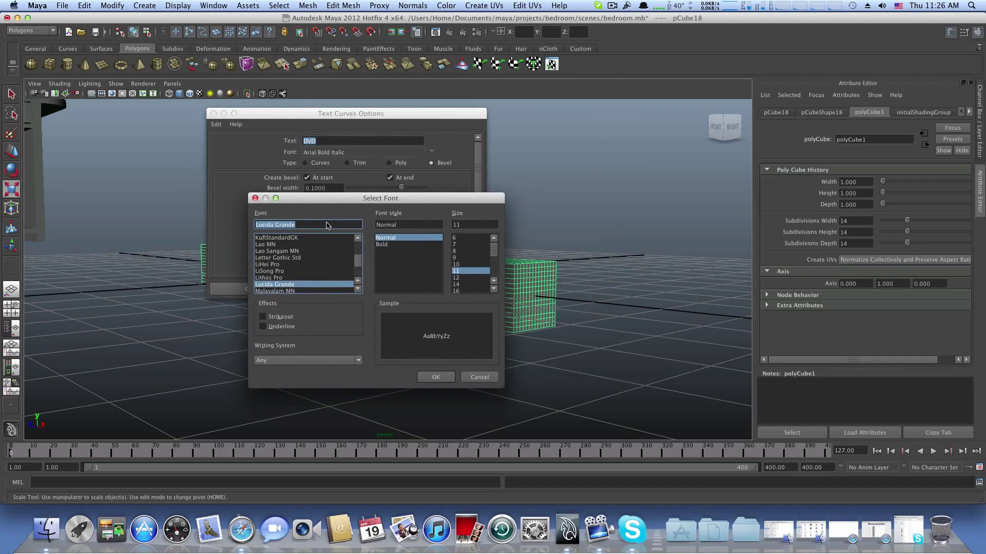
scroll(281, 278, up, 12)
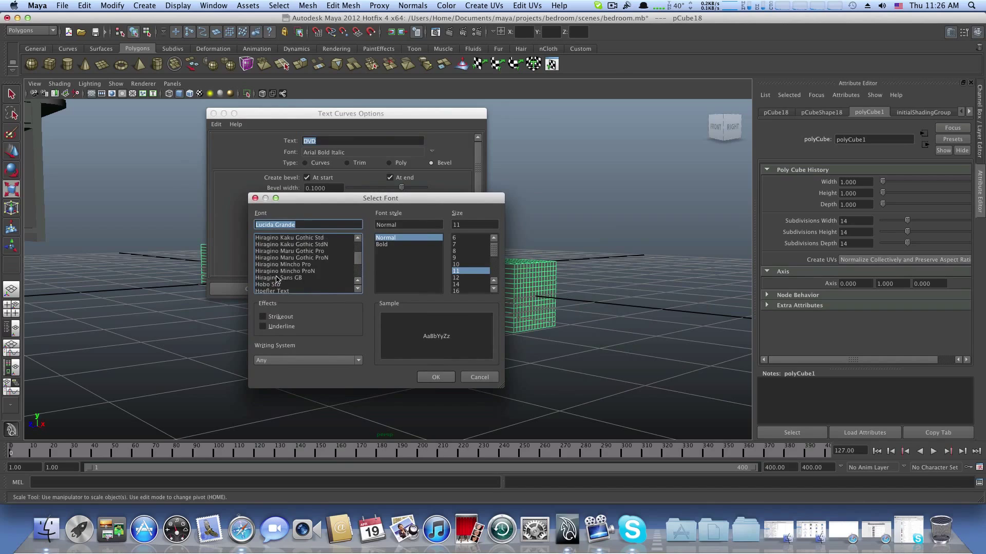
scroll(272, 278, up, 10)
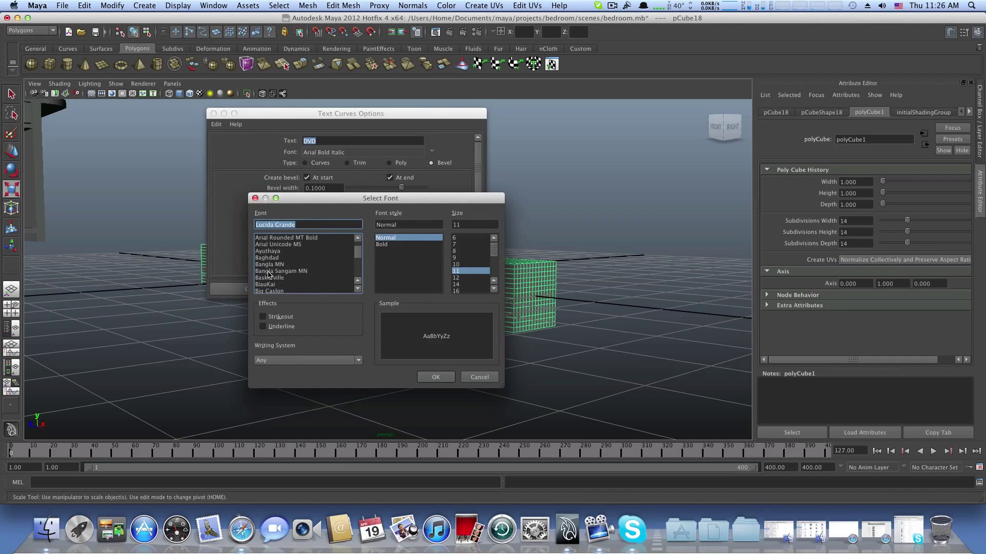
click(260, 271)
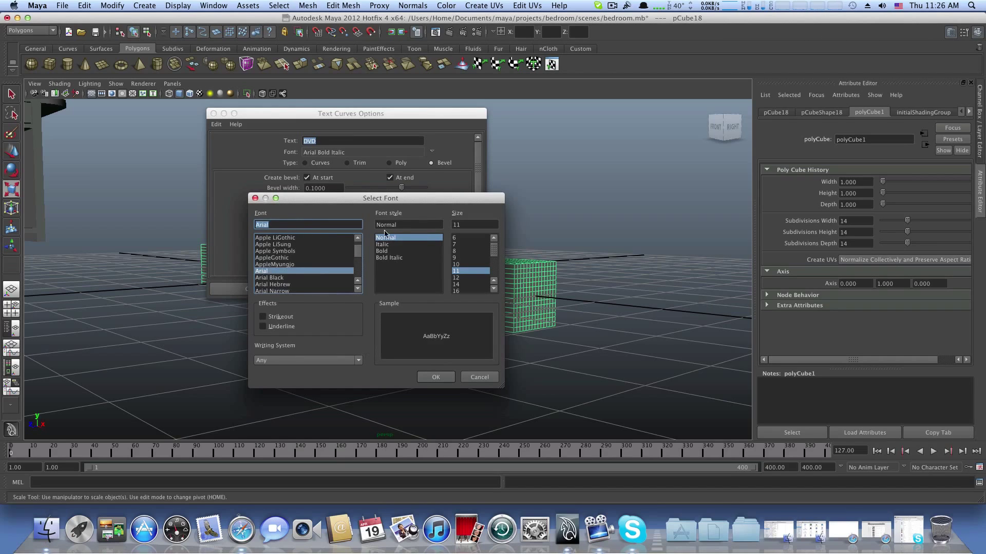
click(383, 258)
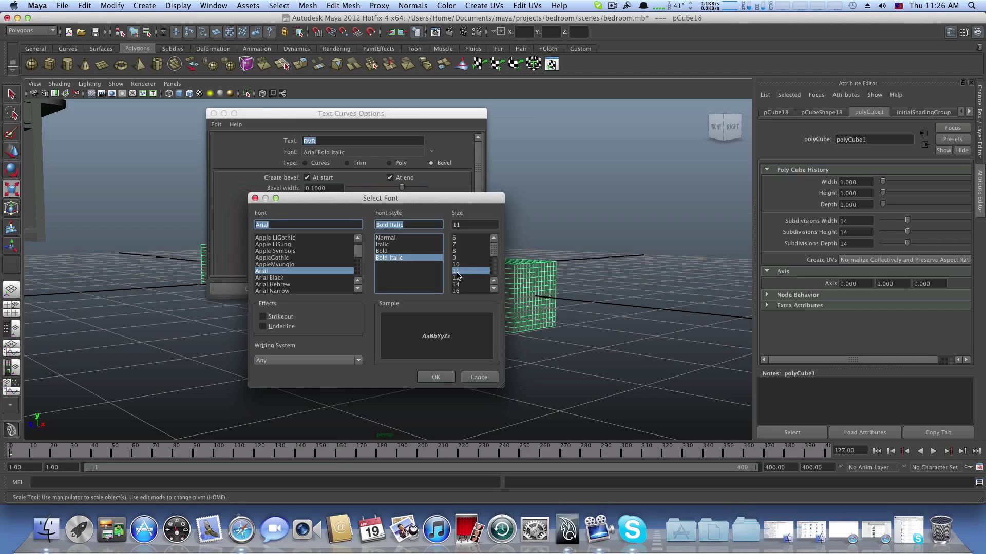
click(435, 378)
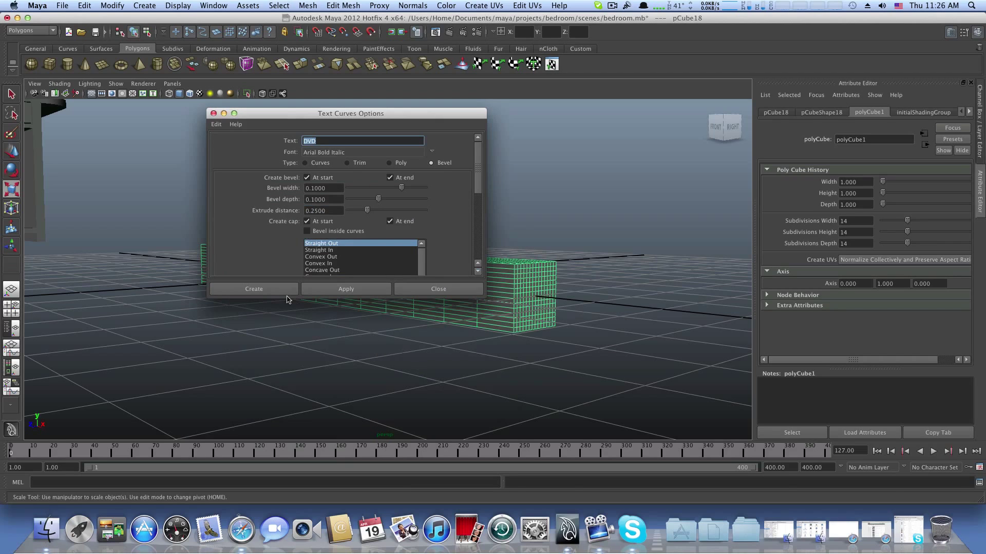
click(261, 288)
mouse_move(389, 280)
alt+mouse_down()
mouse_move(352, 303)
mouse_move(378, 352)
mouse_move(404, 280)
alt+mouse_up()
Step: Adjust the long bar's length by scaling it along X
click(432, 304)
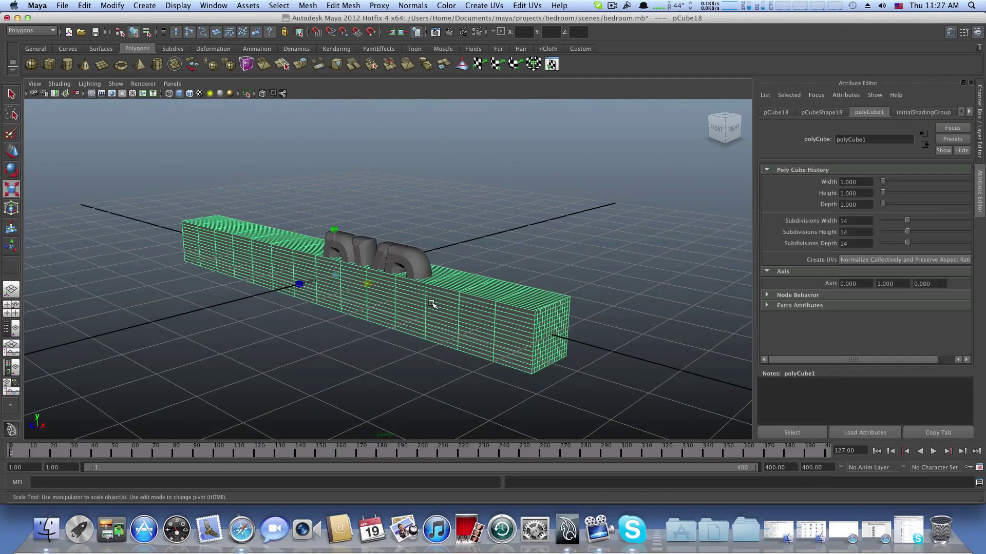
drag(372, 286, 138, 313)
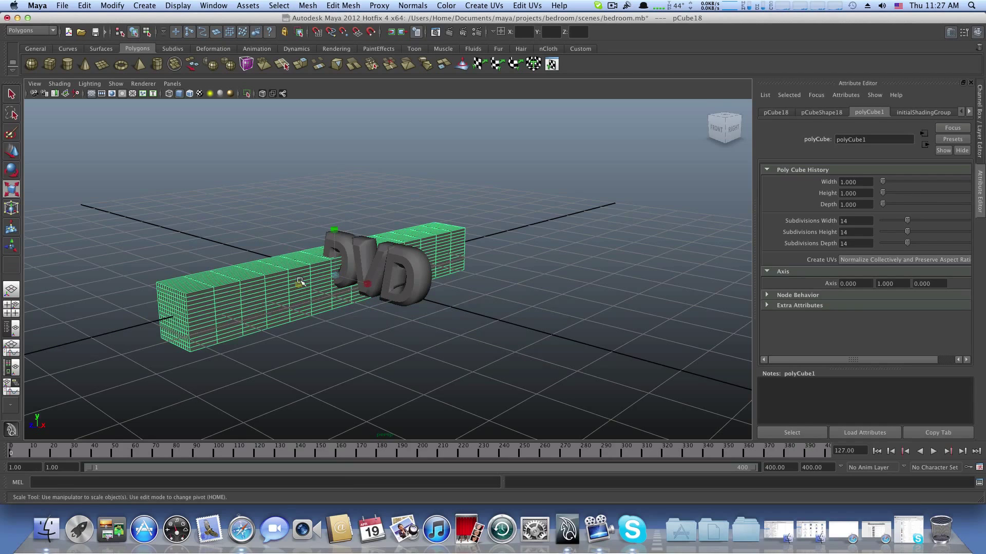
drag(301, 282, 341, 312)
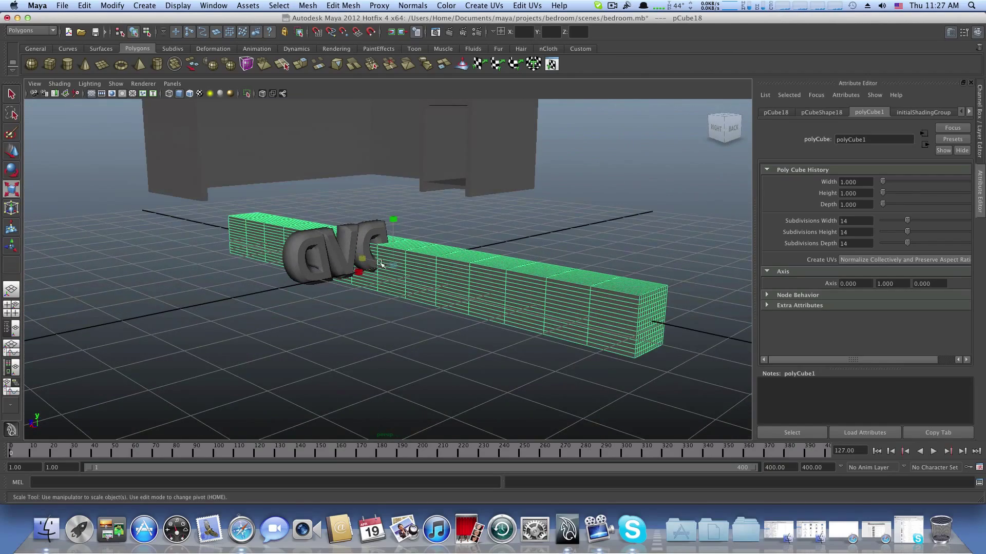
Step: Rotate the DVD text to 90 degrees in Y
click(299, 263)
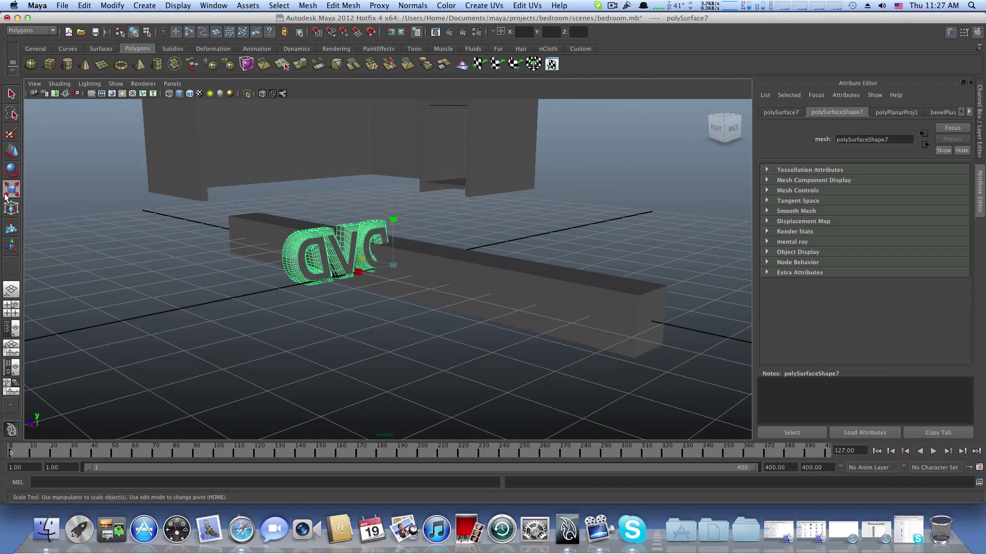
key(e)
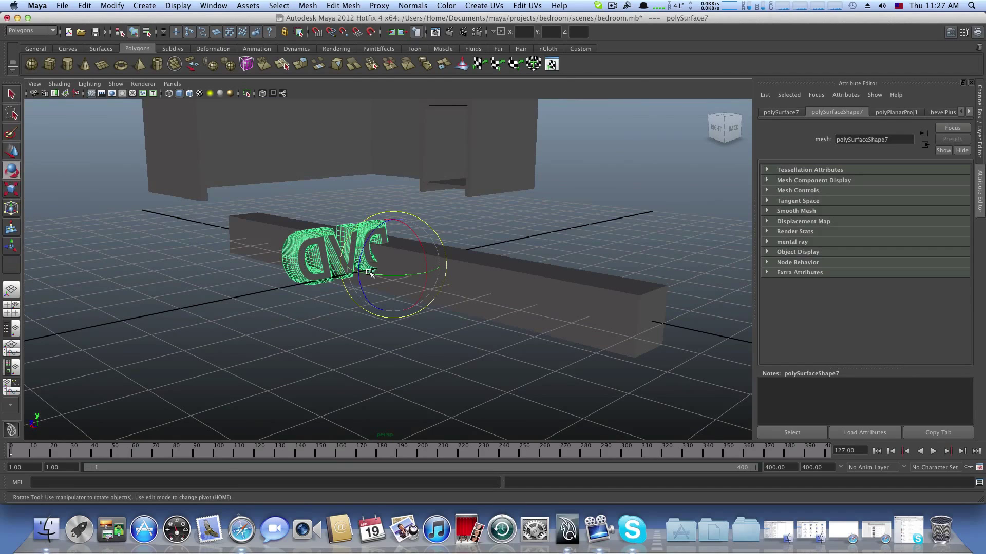
drag(370, 272, 406, 270)
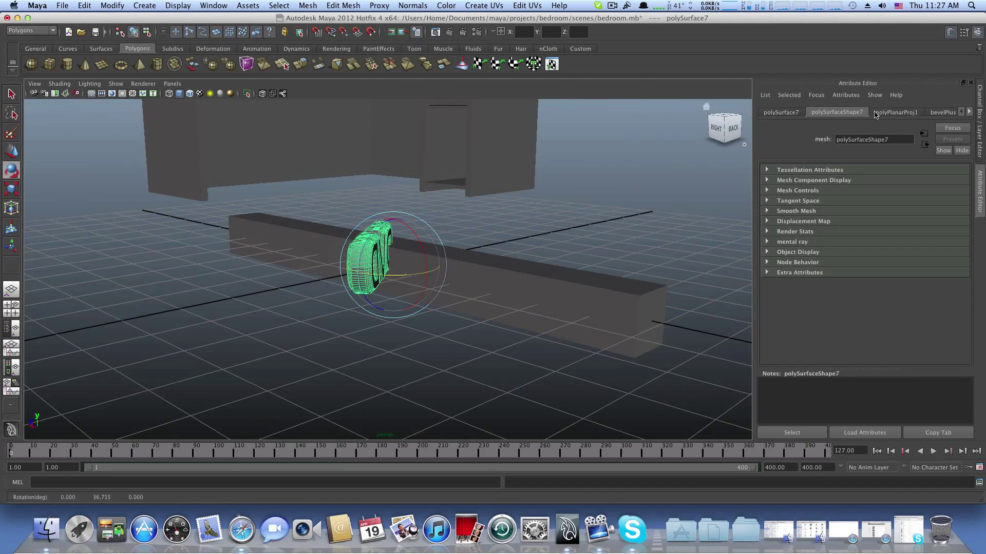
click(939, 112)
click(978, 32)
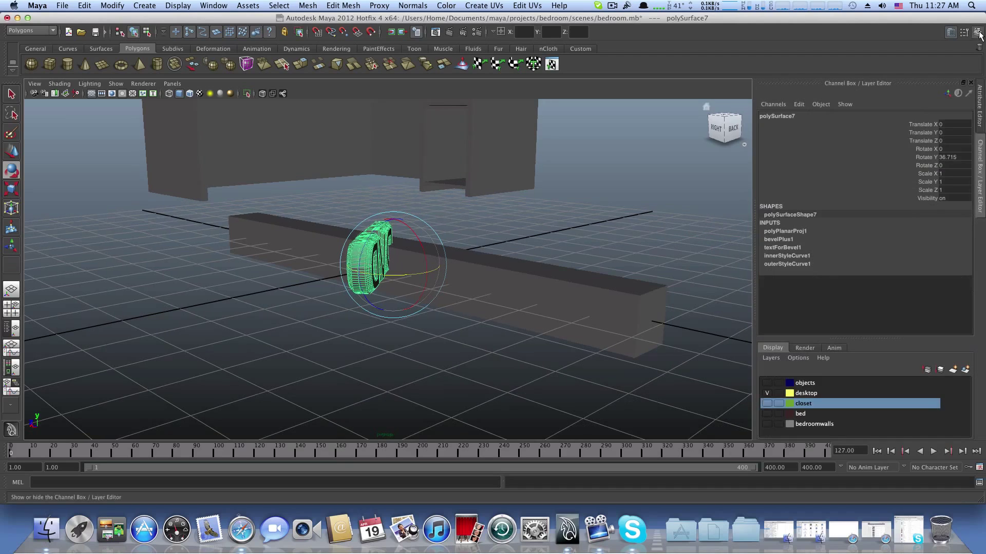
click(958, 157)
text(9)
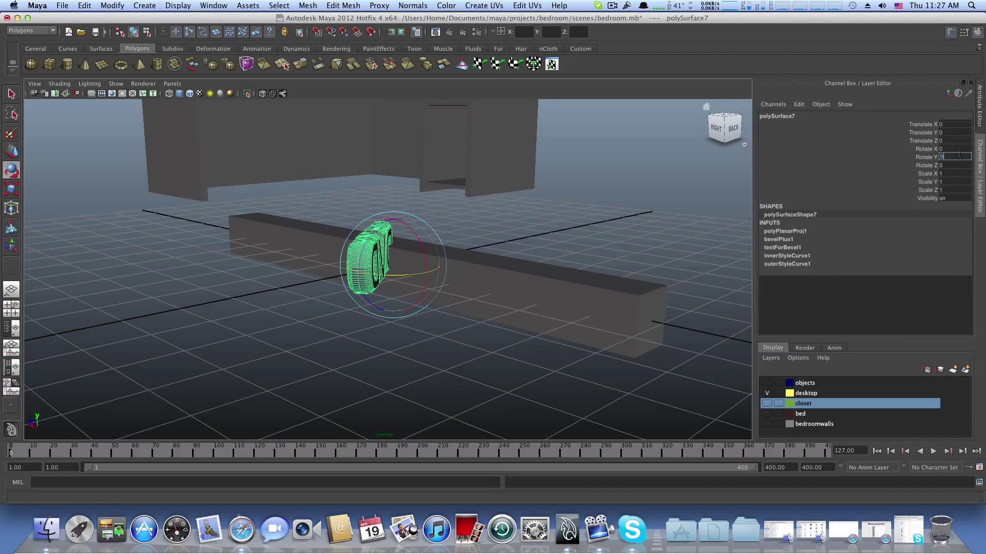
text(0)
key(Return)
Step: Move the DVD text forward to the bar's front face
click(11, 151)
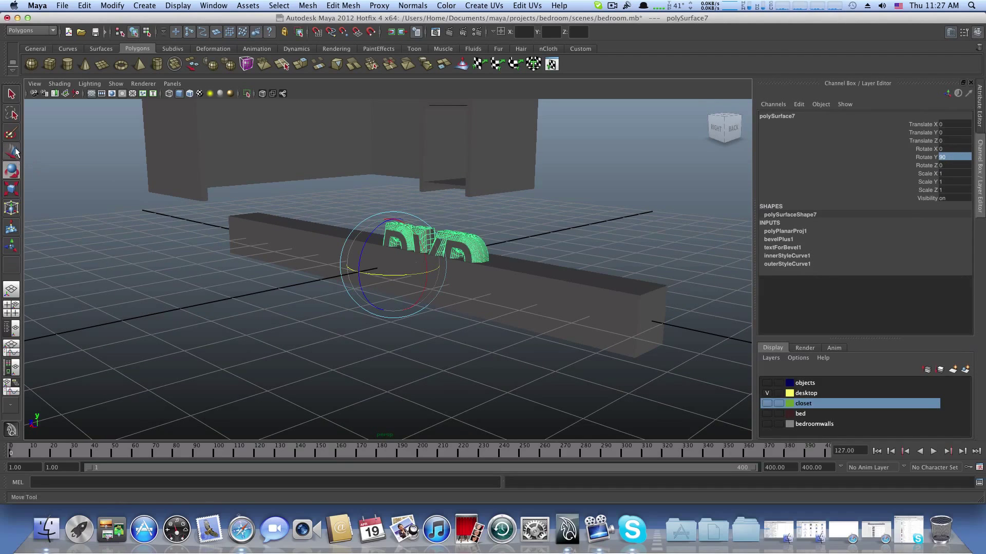
mouse_move(365, 263)
mouse_down()
mouse_move(337, 254)
mouse_move(388, 257)
mouse_move(377, 253)
mouse_up()
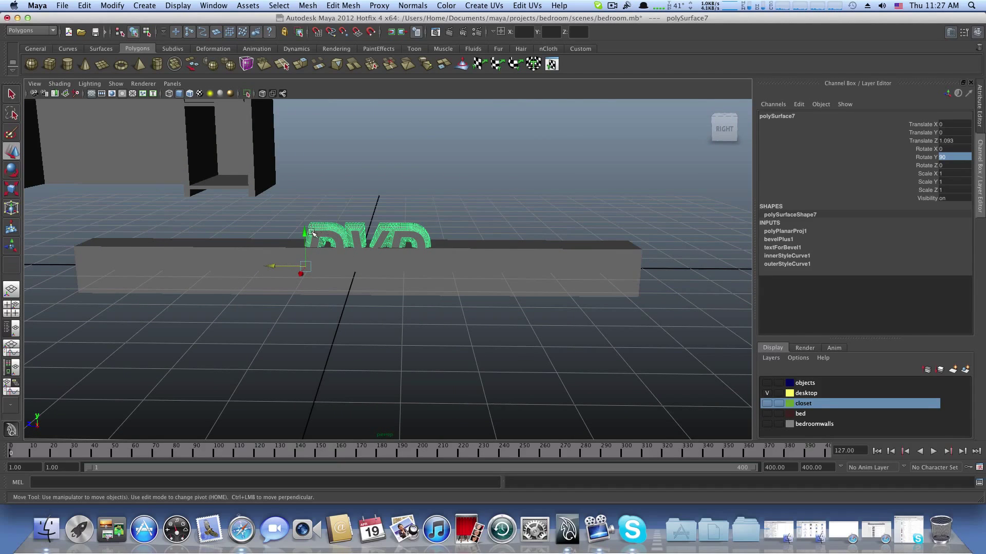
drag(304, 271, 291, 302)
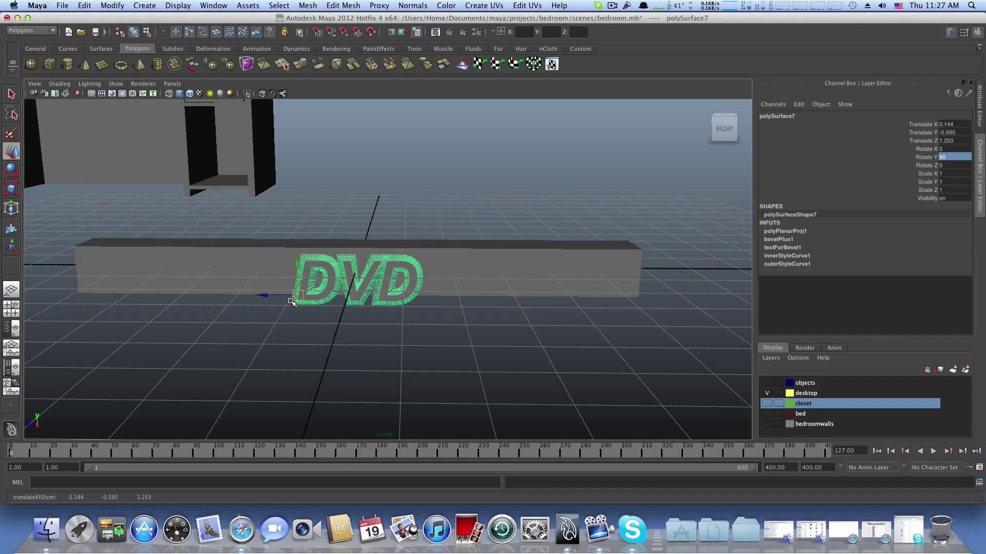
alt+drag(364, 267, 369, 286)
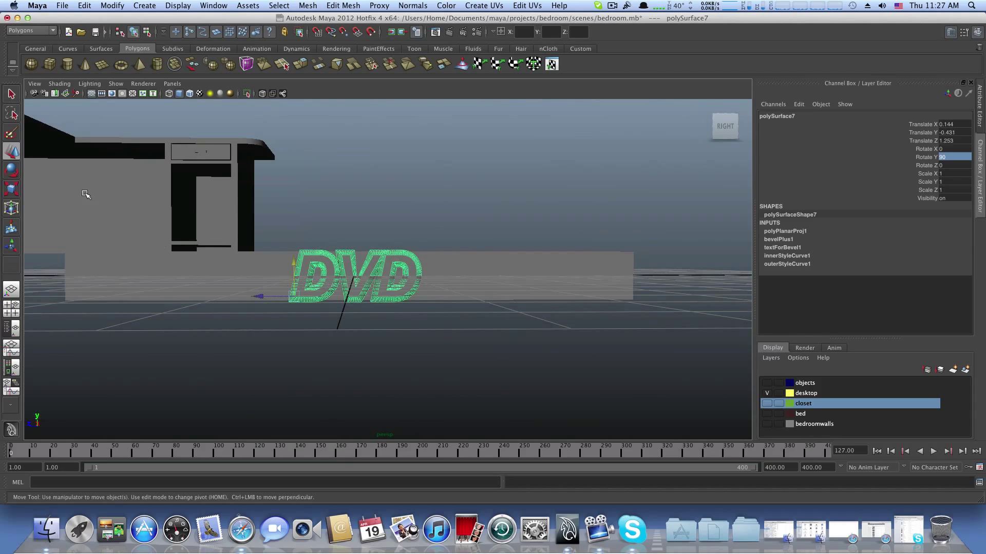
Step: Scale the DVD text to 0.829 and sink it into the bar's front
click(10, 190)
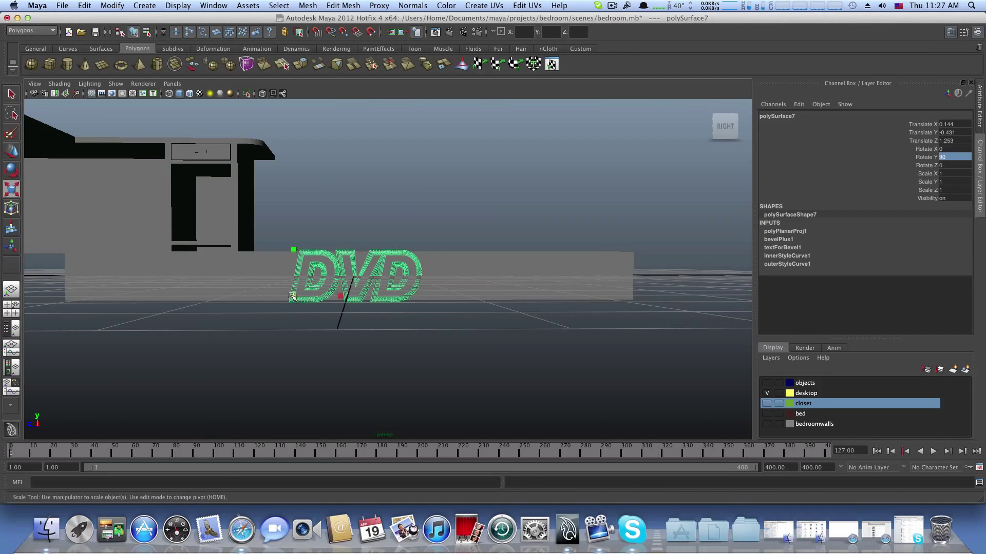
drag(292, 296, 413, 266)
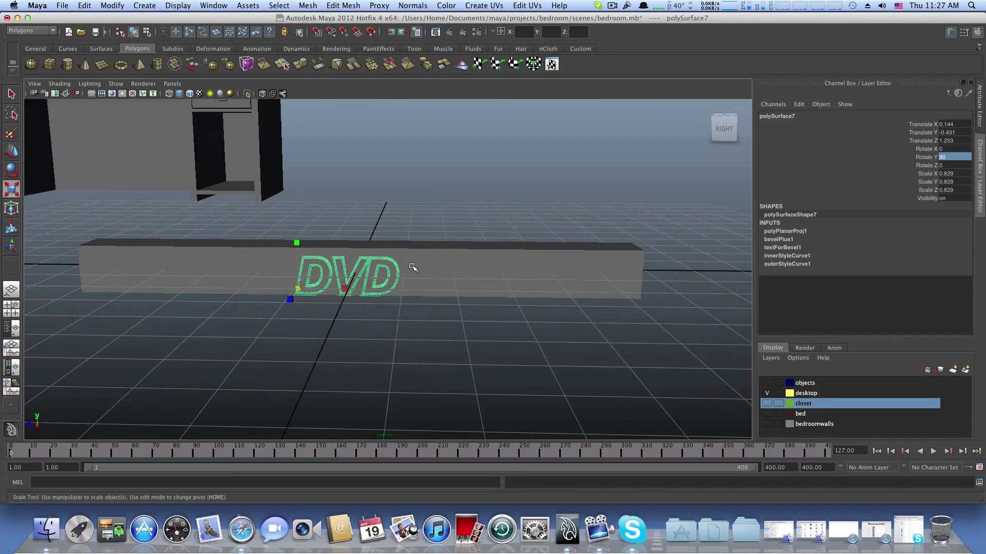
click(11, 152)
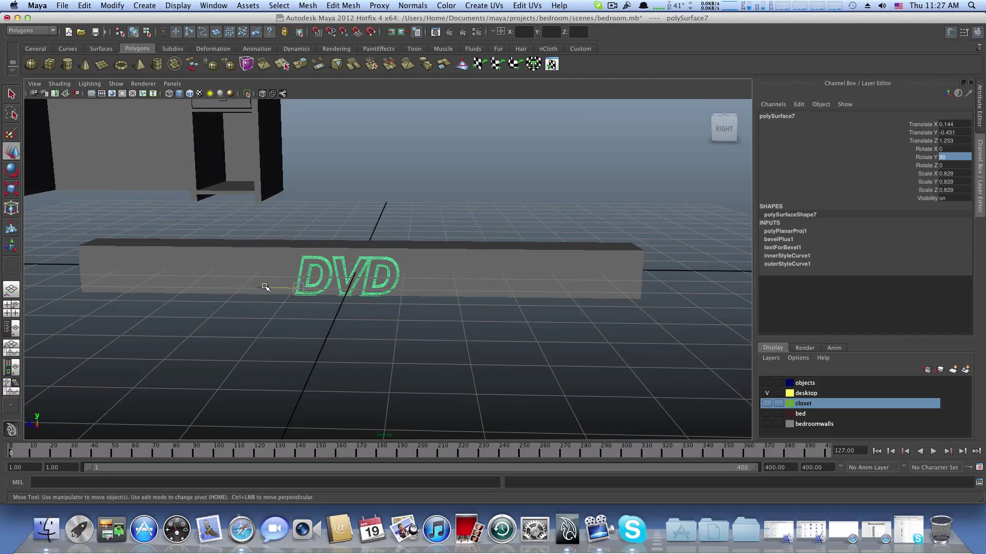
drag(265, 286, 458, 296)
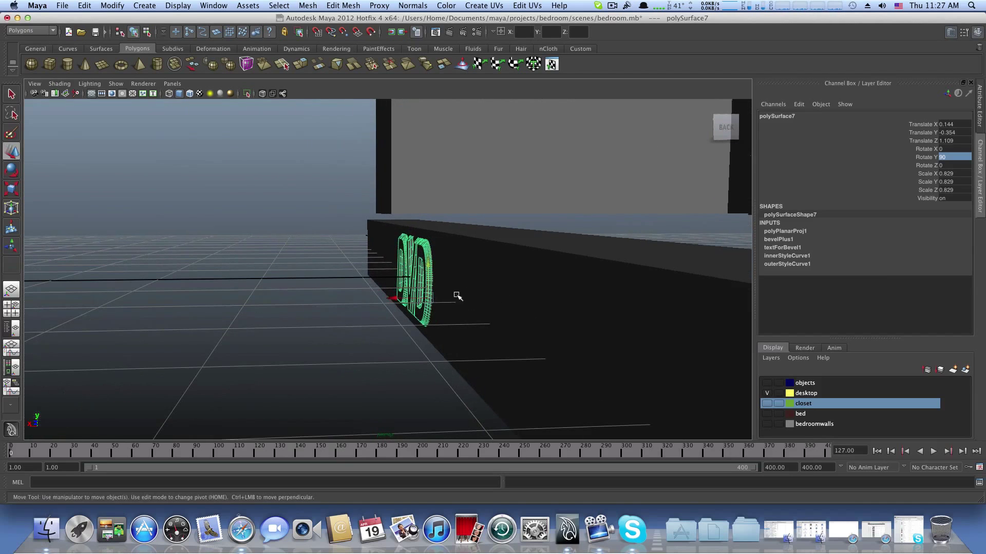
mouse_move(393, 300)
mouse_down()
mouse_move(321, 301)
mouse_move(389, 316)
mouse_move(341, 320)
mouse_move(399, 316)
mouse_up()
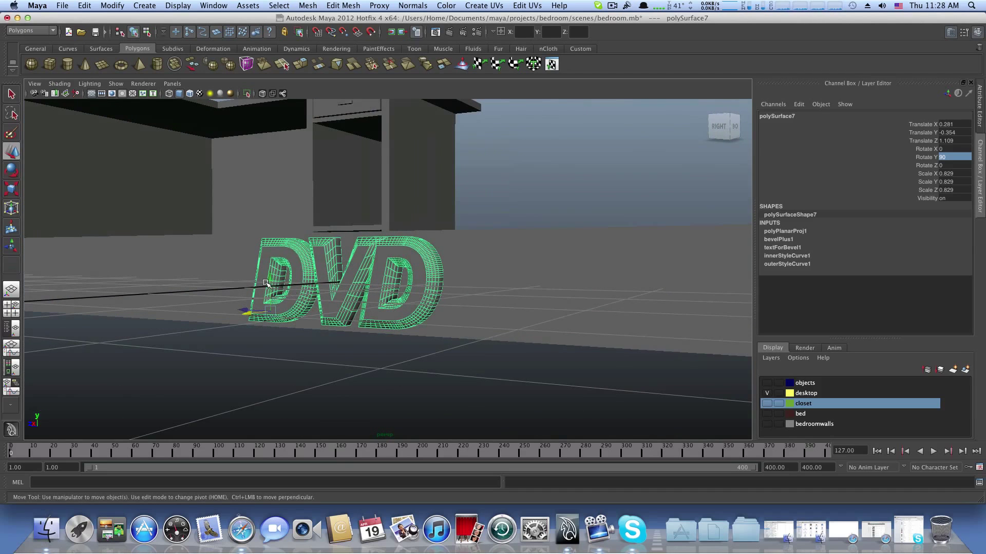
drag(269, 284, 472, 297)
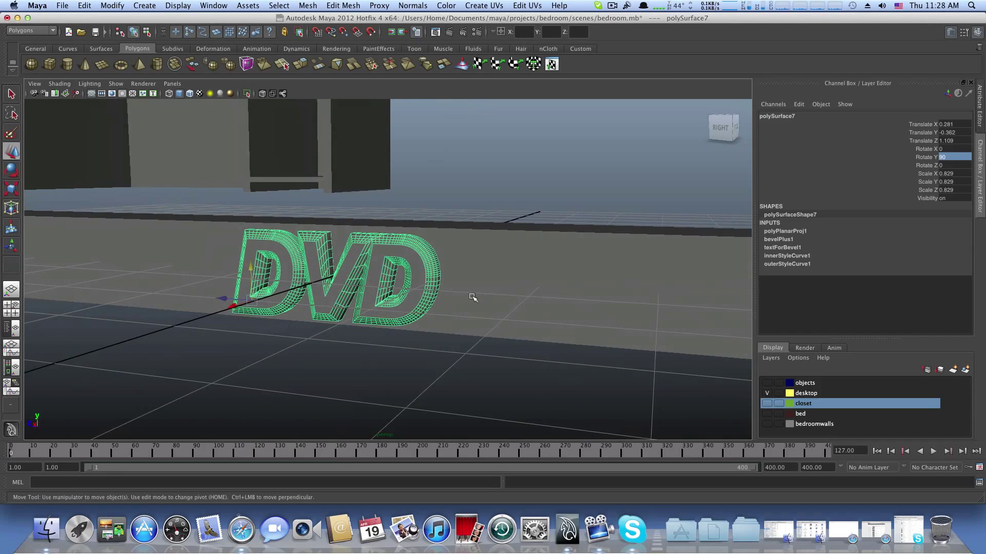
click(497, 266)
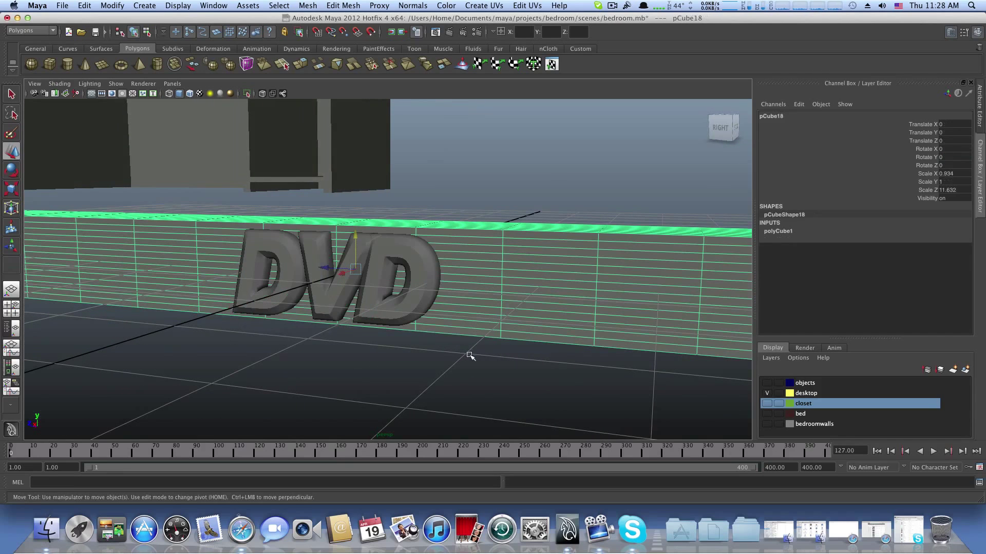
Step: Subtract the DVD text from the bar with Mesh > Booleans > Difference, producing polySurface8
click(382, 301)
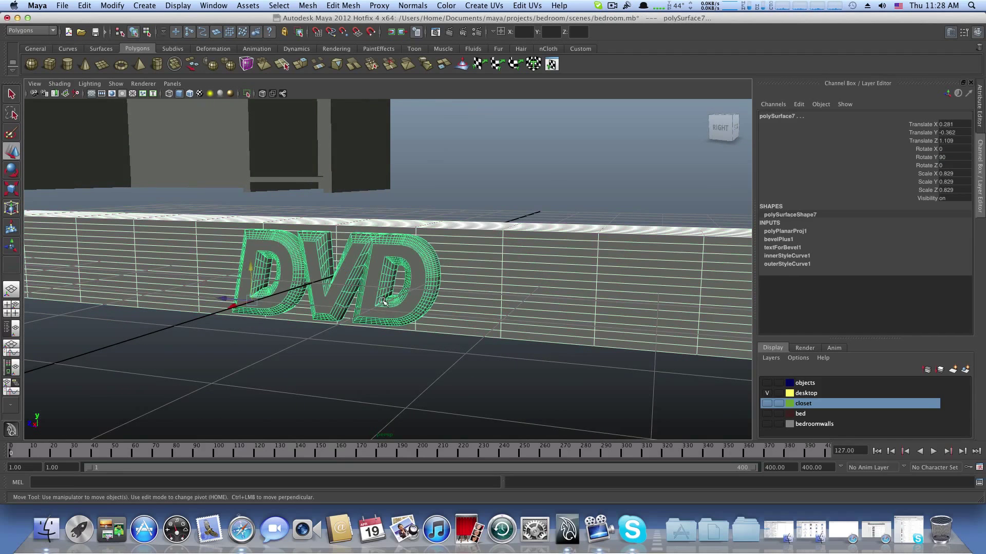
click(308, 6)
mouse_move(331, 54)
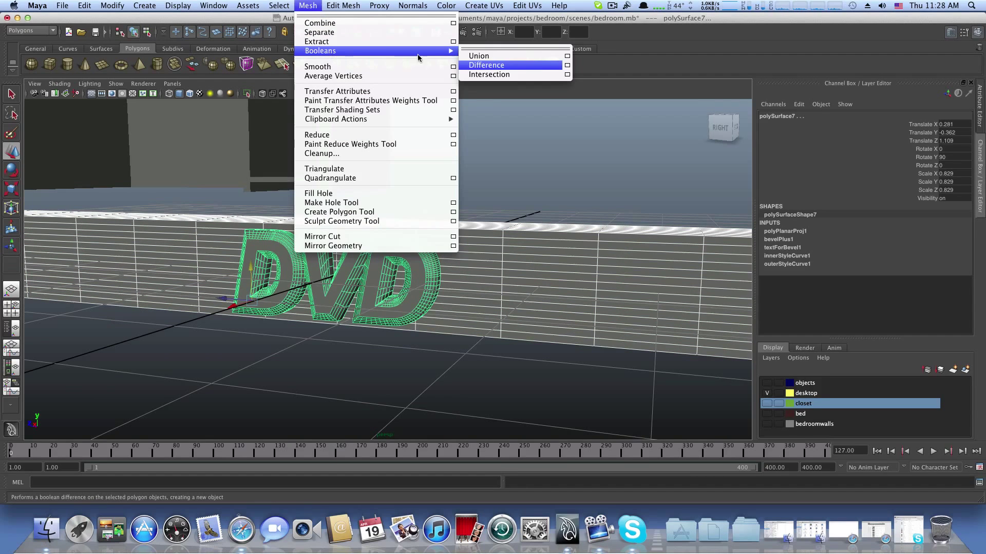
click(484, 65)
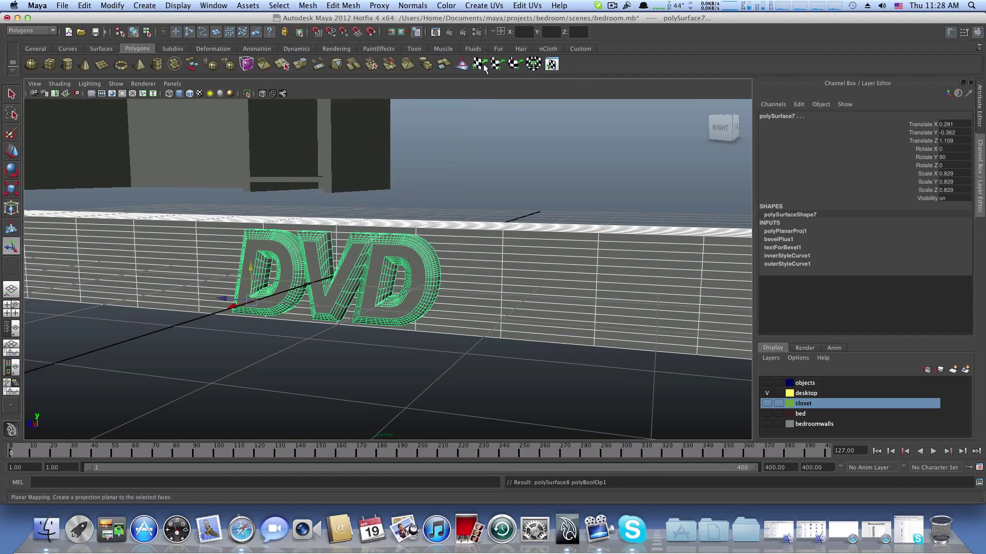
alt+drag(367, 270, 396, 255)
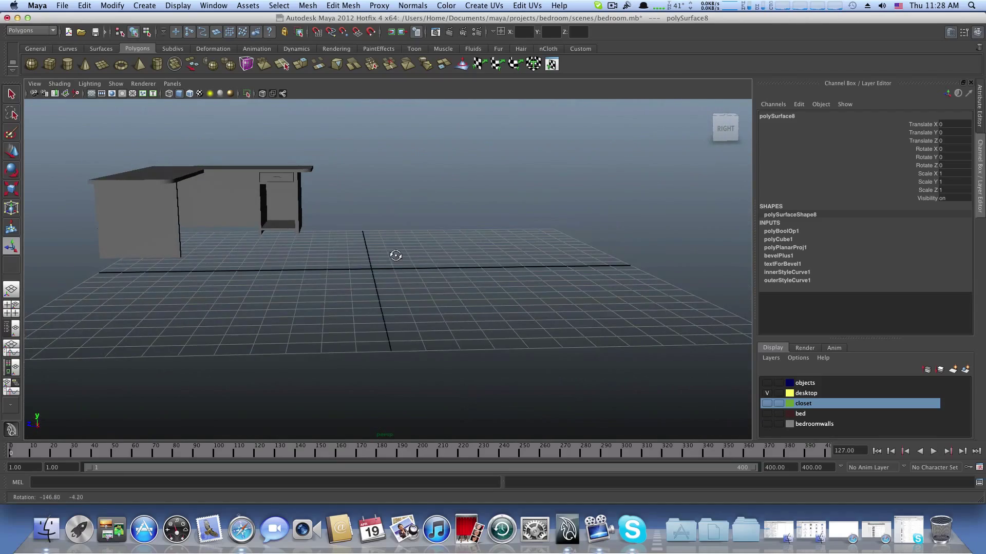
scroll(356, 233, up, 4)
scroll(427, 266, up, 6)
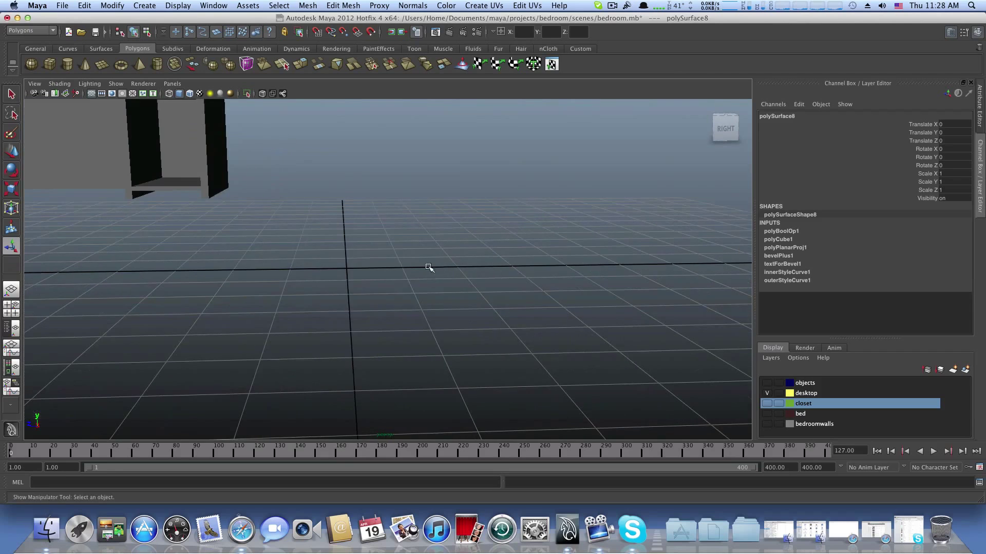
alt+drag(416, 345, 421, 314)
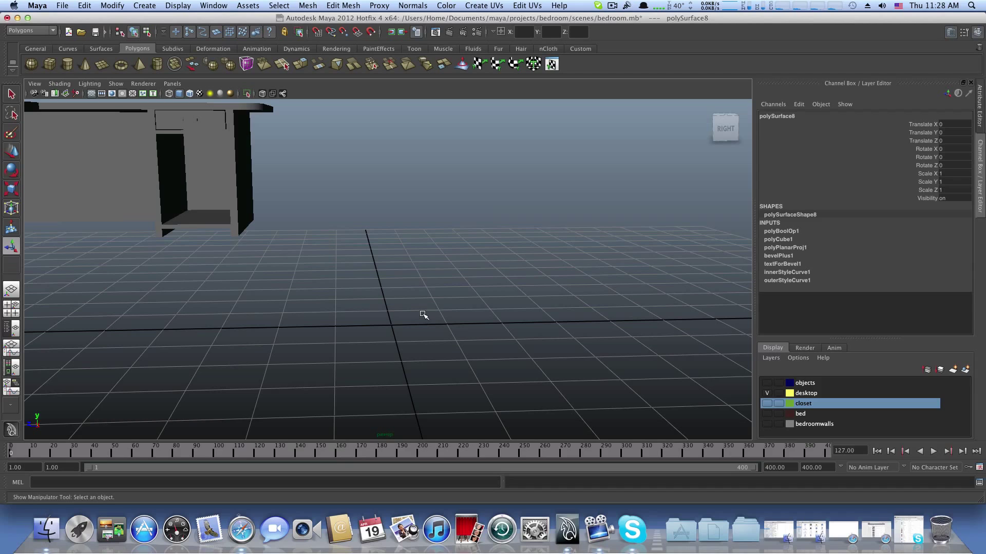
Step: Undo the boolean difference and look over the restored bar and text
key(z)
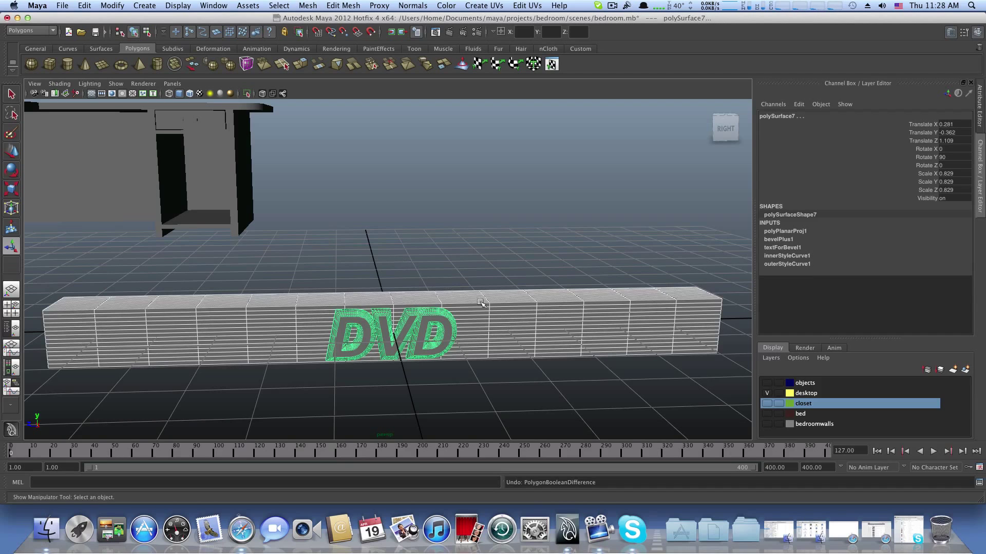
alt+drag(481, 303, 442, 302)
alt+drag(364, 329, 373, 310)
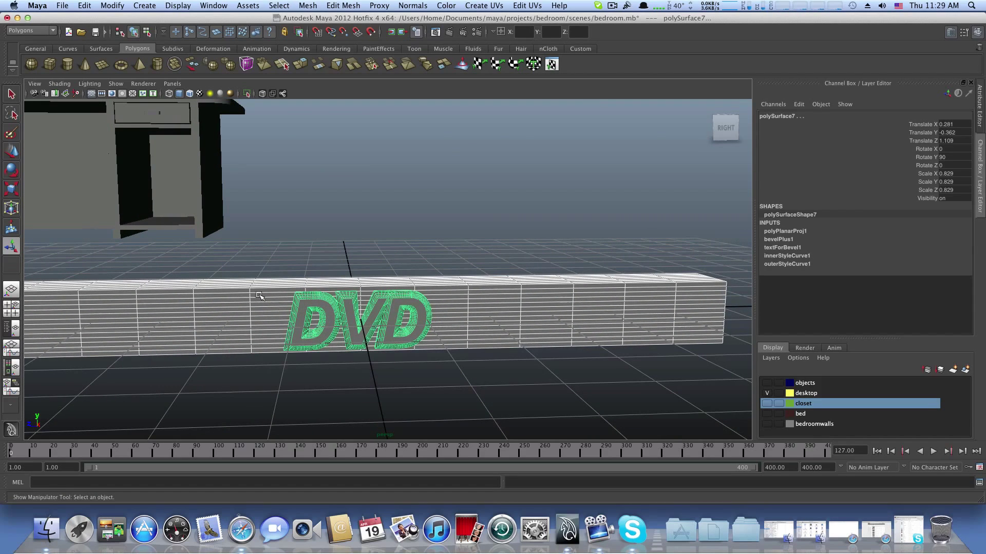
alt+drag(260, 296, 358, 280)
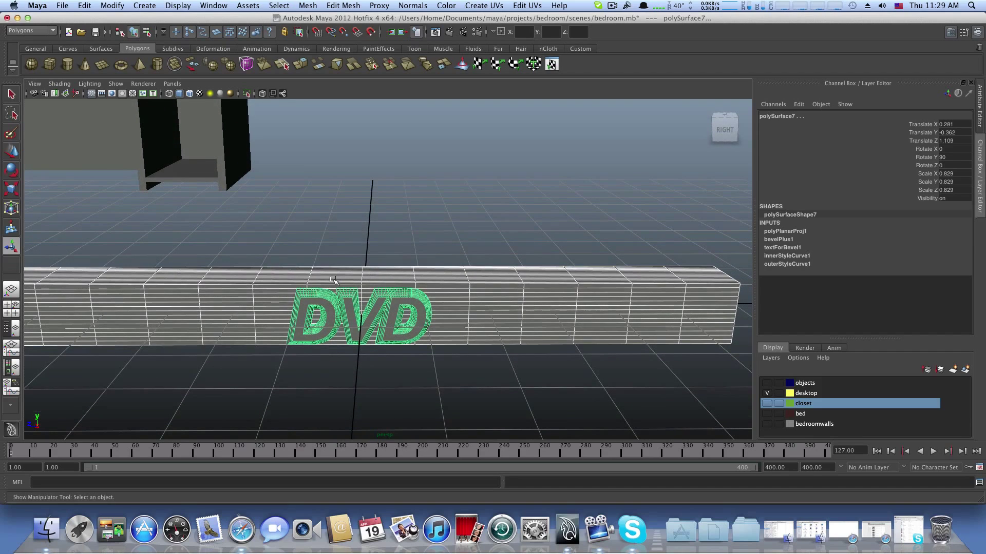
Step: Undo the DVD text's moves, scaling and 90° rotation
click(459, 282)
key(ctrl+z)
key(ctrl+z)
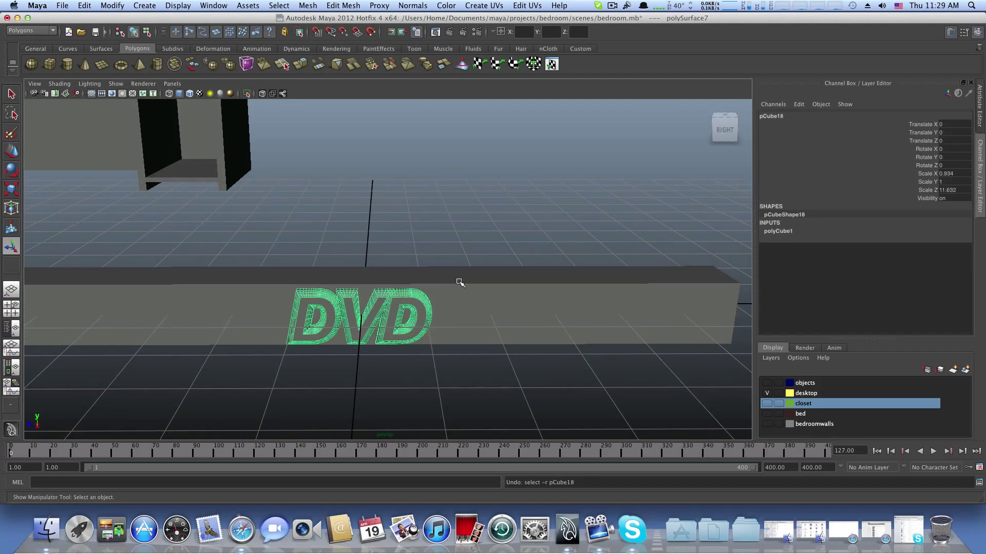
key(ctrl+z)
key(ctrl+z)
key(ctrl+z)
key(ctrl+z)
key(ctrl+z)
key(ctrl+z)
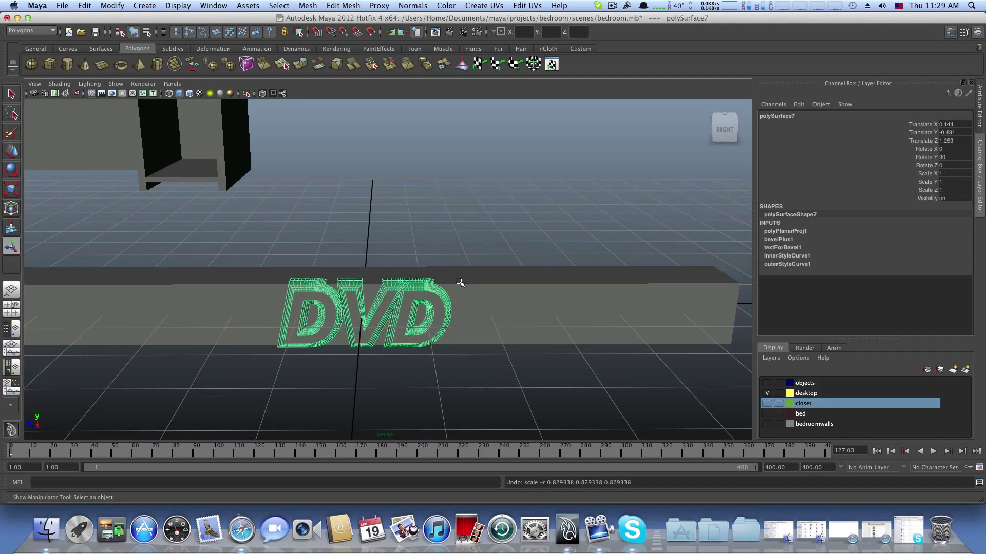
key(ctrl+z)
key(ctrl+z)
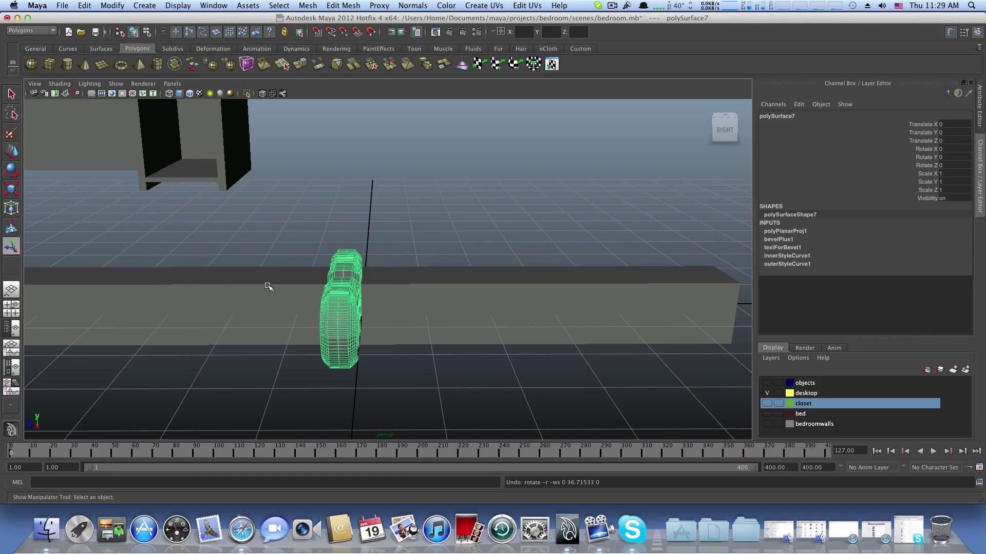
Step: Scale pCube18 to about 18.26 in X and 1.05 in Z
alt+drag(266, 286, 337, 310)
click(310, 312)
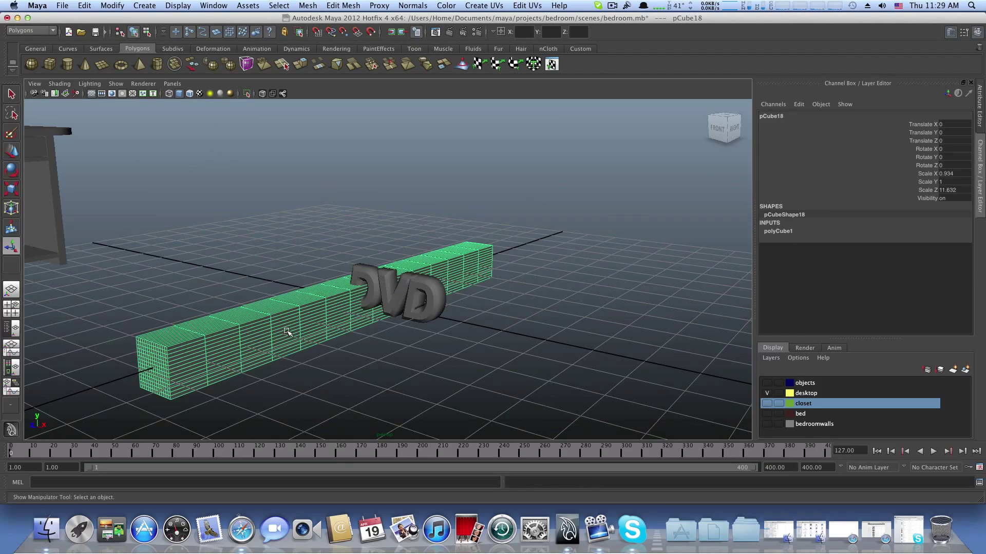
click(11, 189)
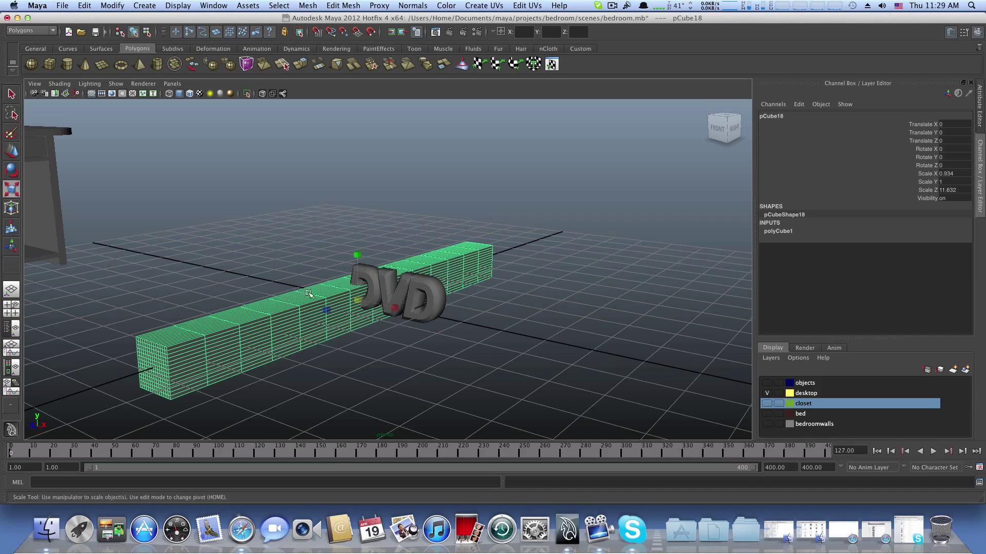
drag(395, 314, 557, 359)
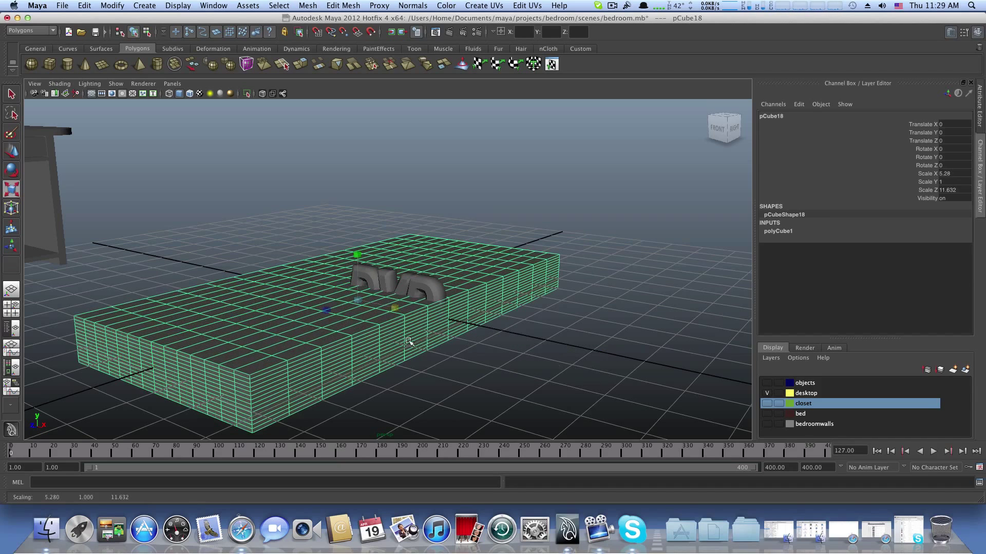
drag(325, 311, 393, 289)
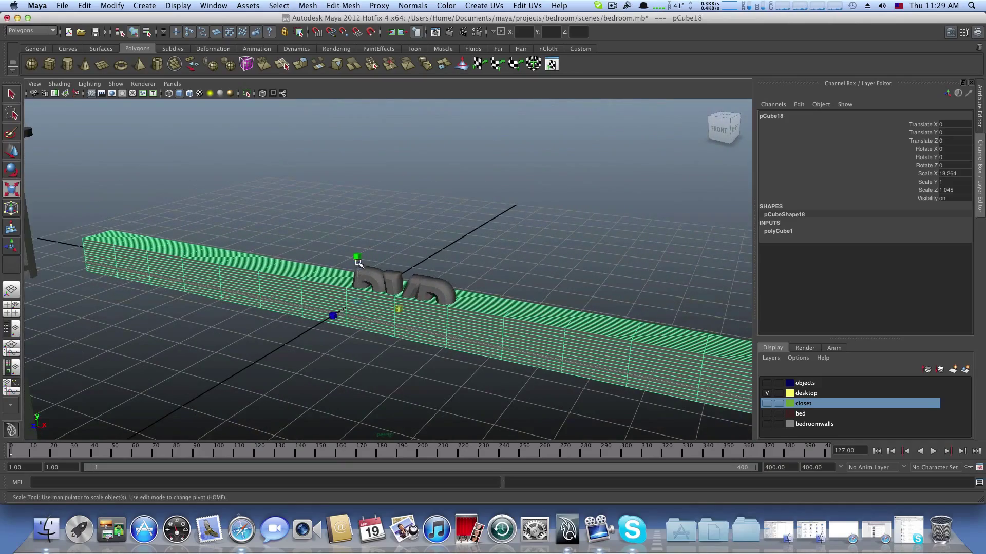
Step: Slide the DVD text left and down into the bar, scaling it to 0.653
click(386, 281)
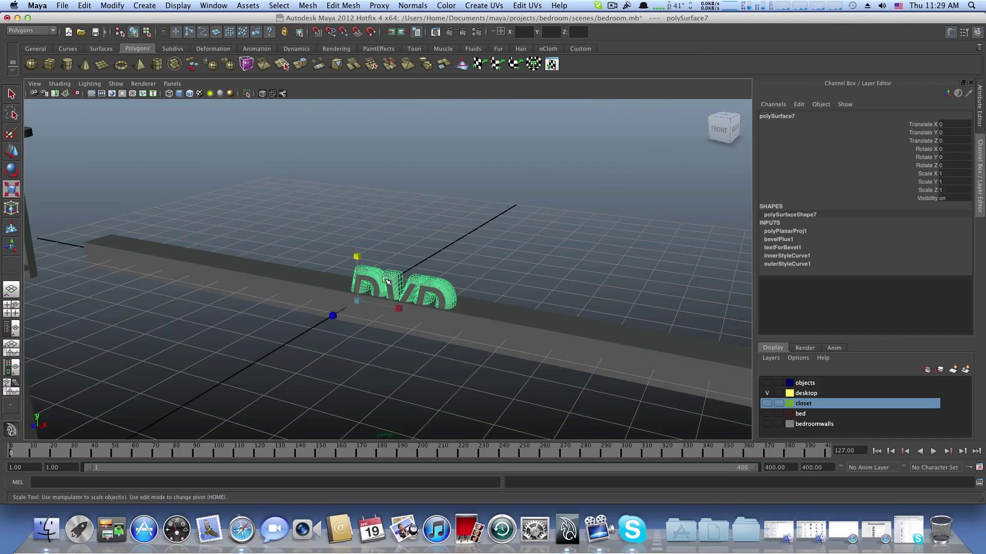
key(w)
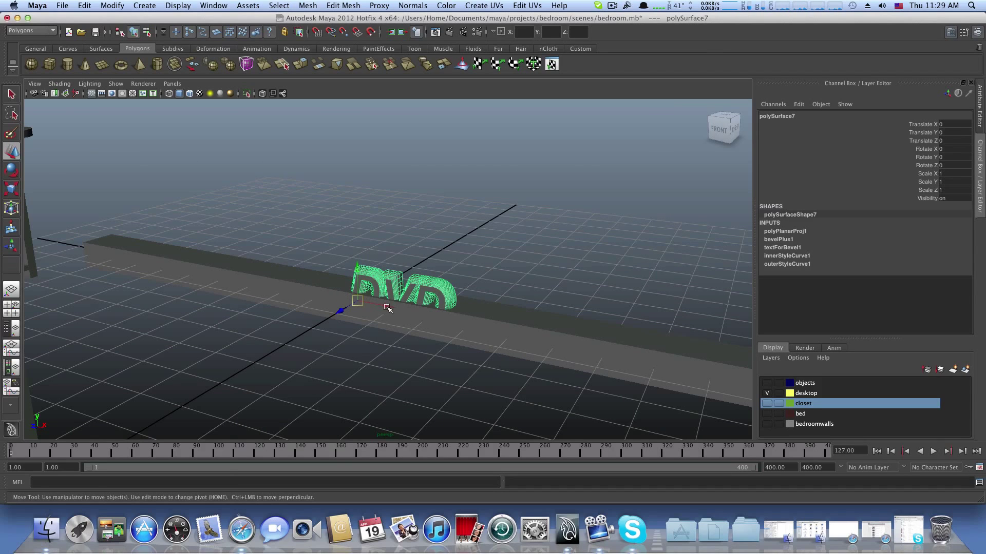
drag(387, 308, 344, 305)
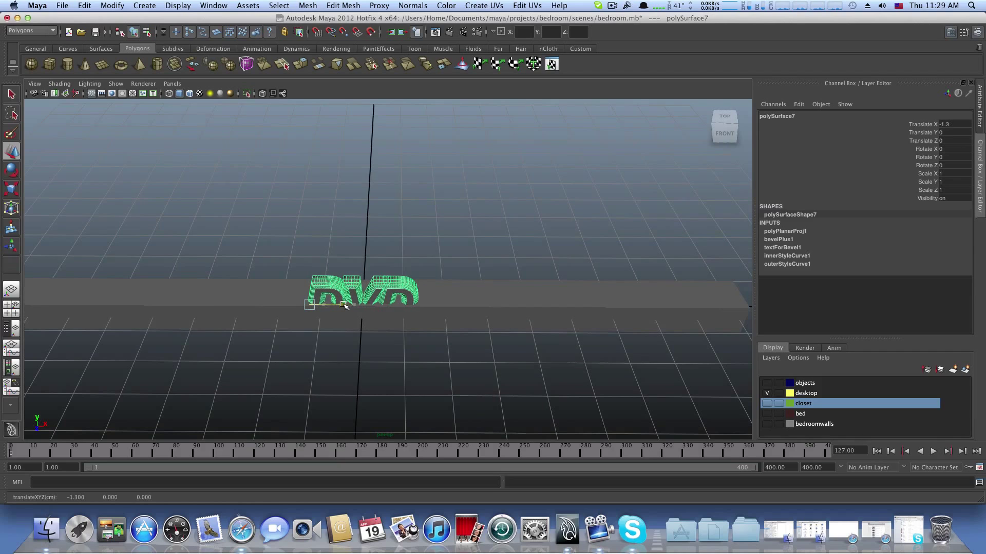
alt+drag(345, 361, 416, 329)
mouse_move(292, 284)
mouse_down()
mouse_move(282, 333)
mouse_move(212, 354)
mouse_move(169, 325)
mouse_move(220, 313)
mouse_up()
key(r)
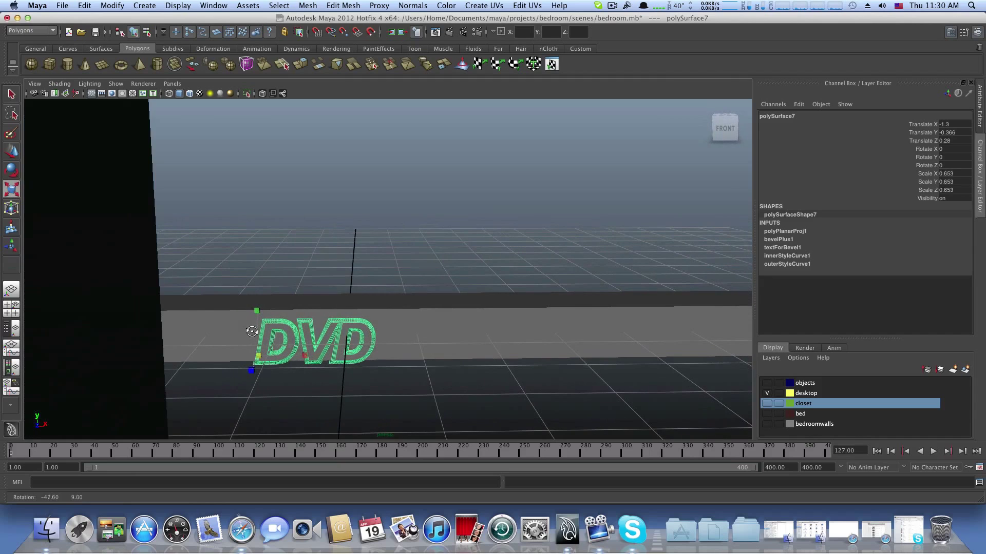
Step: Position the DVD text at -0.869, -0.305, 0.376 against the bar's front face
click(11, 148)
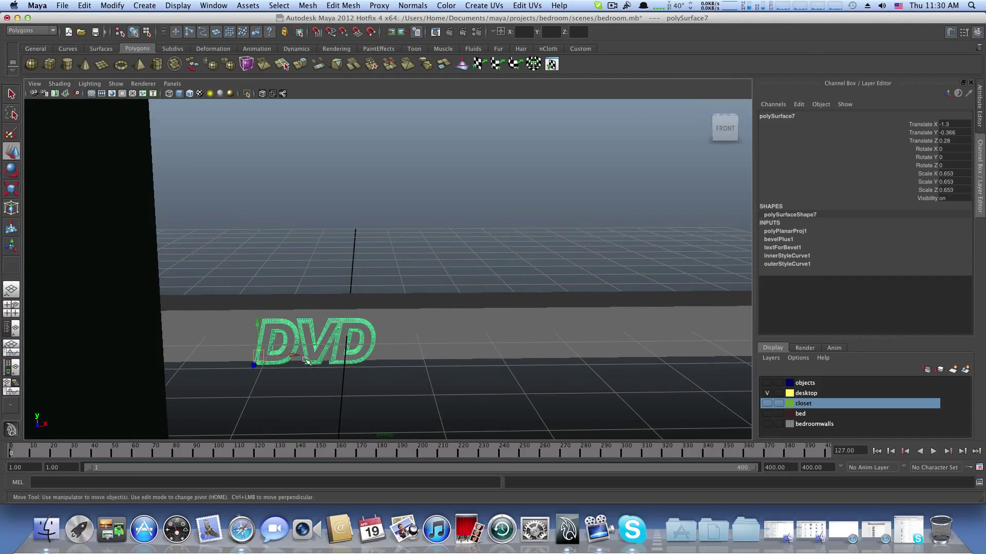
drag(305, 361, 323, 358)
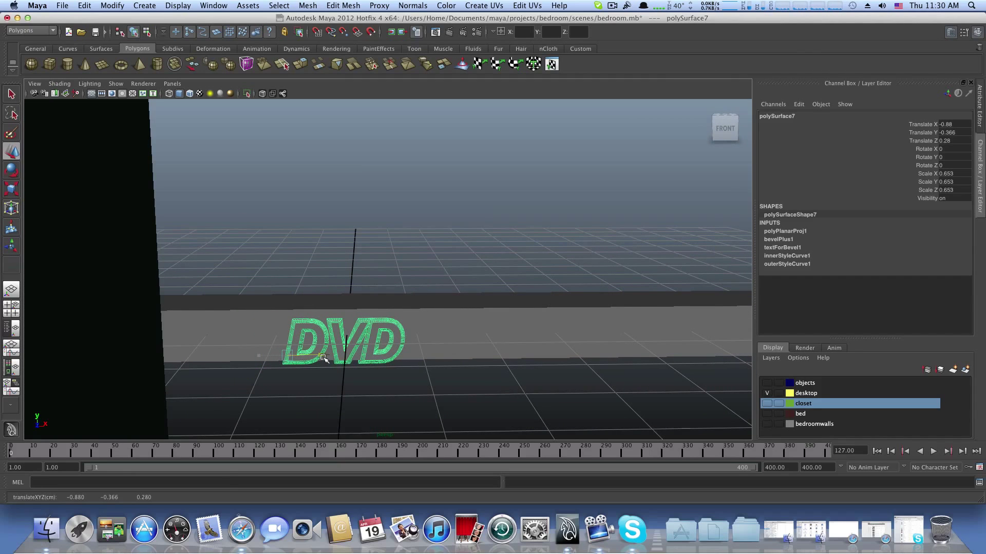
drag(288, 324, 287, 319)
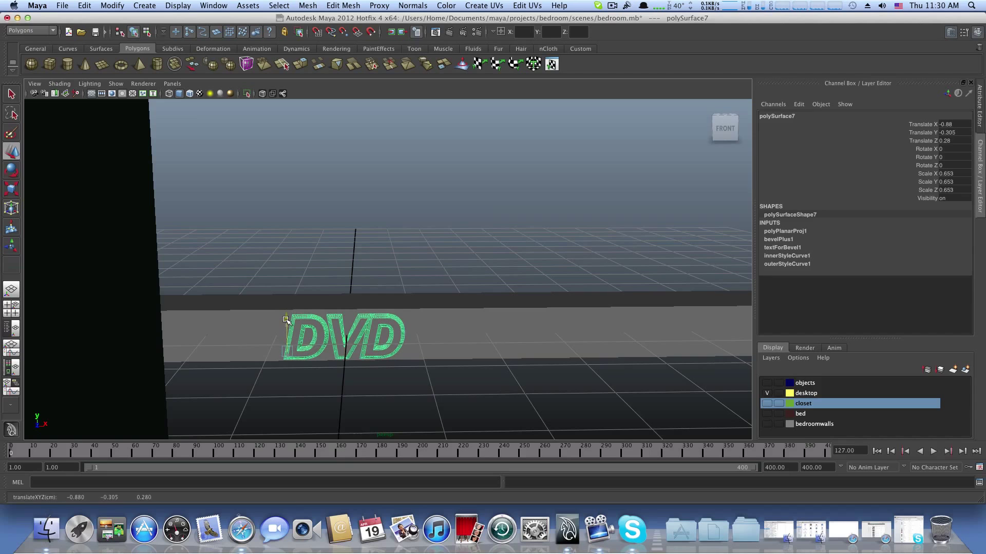
mouse_move(308, 352)
alt+right_down()
mouse_move(322, 350)
mouse_move(320, 361)
alt+right_up()
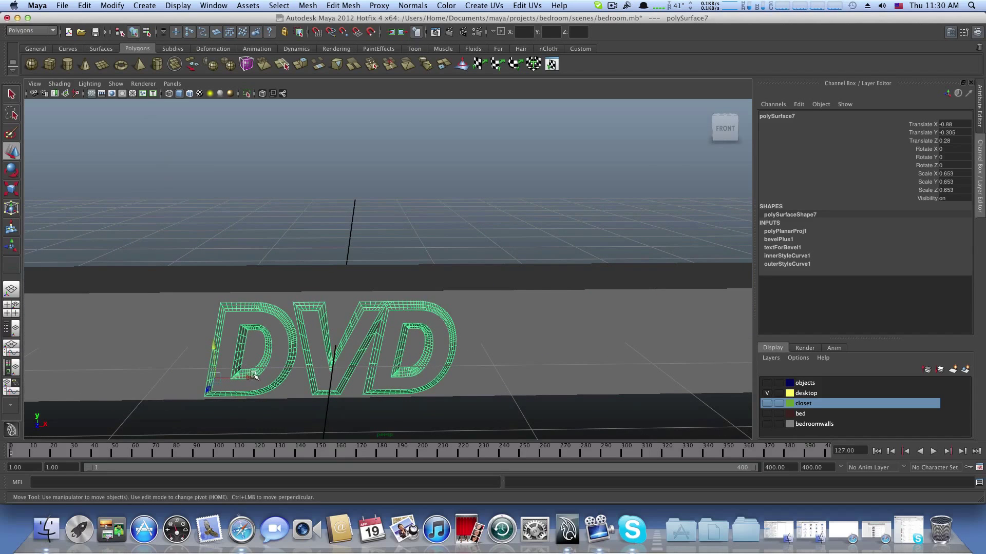
drag(253, 376, 317, 384)
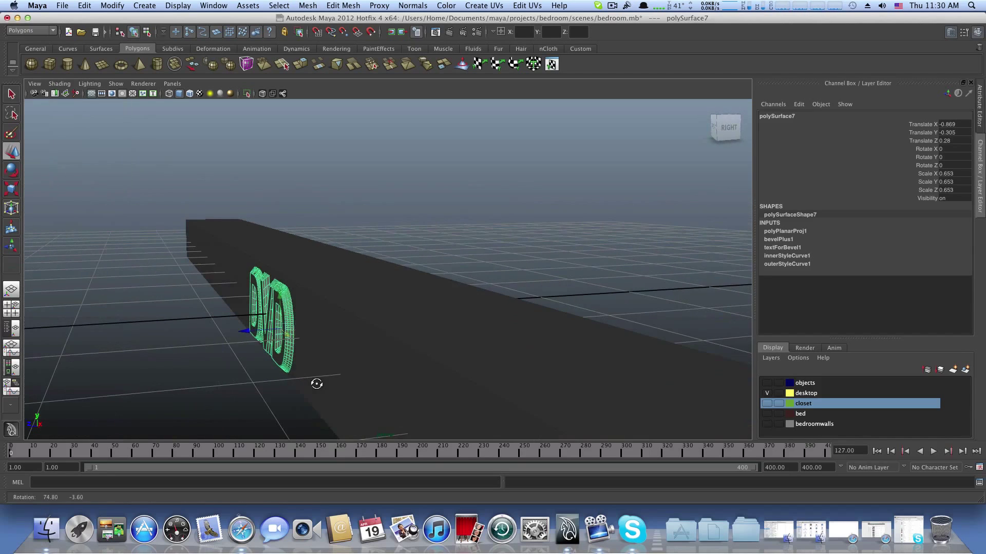
scroll(322, 334, down, 3)
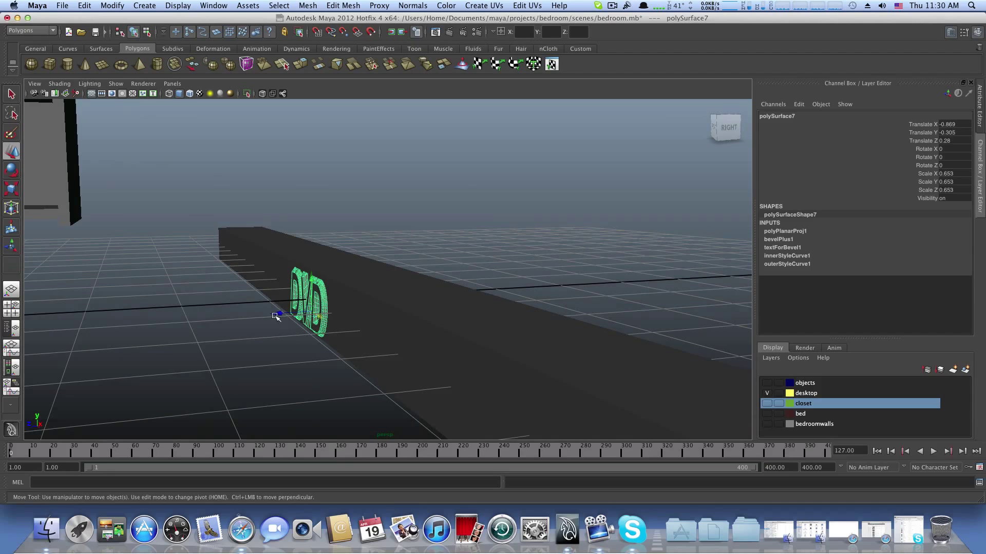
drag(277, 315, 265, 318)
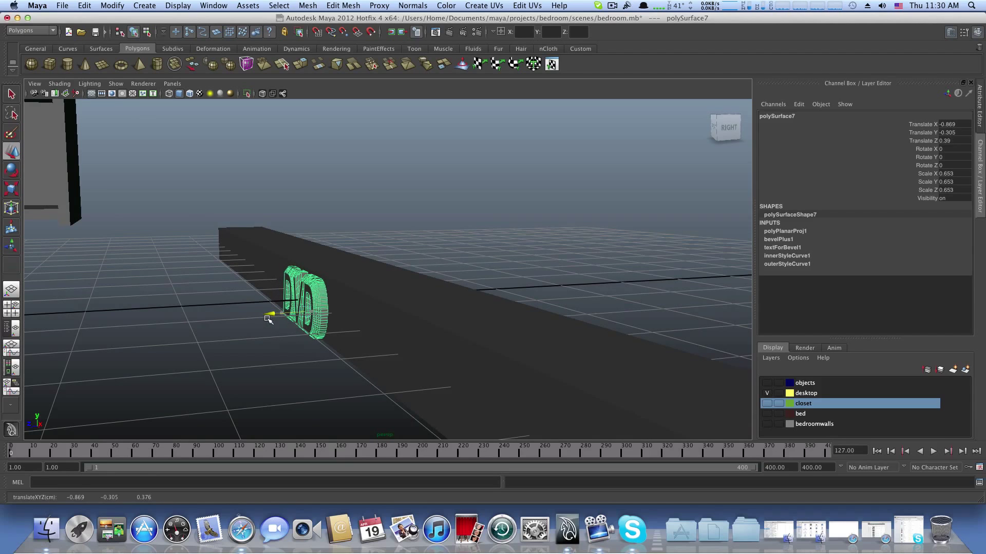
click(371, 294)
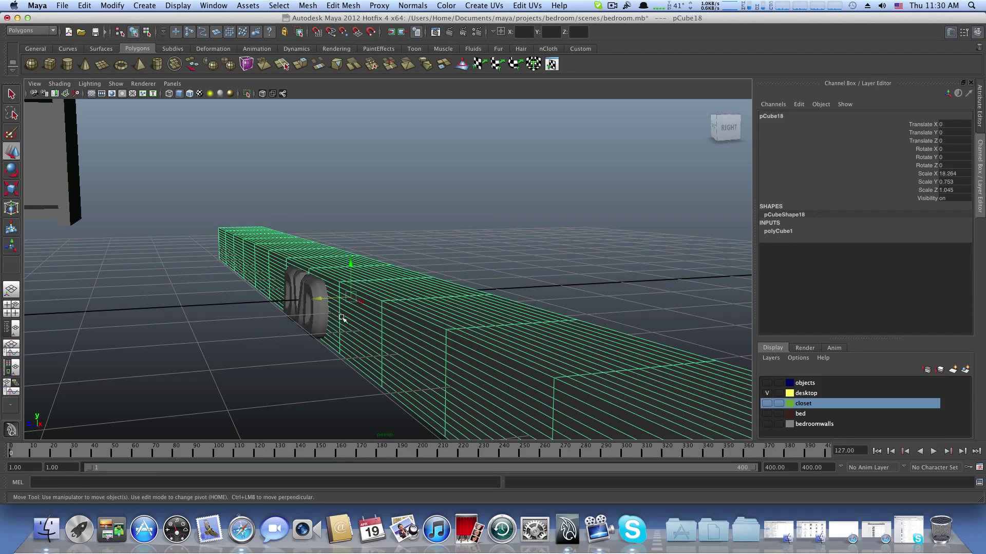
click(313, 326)
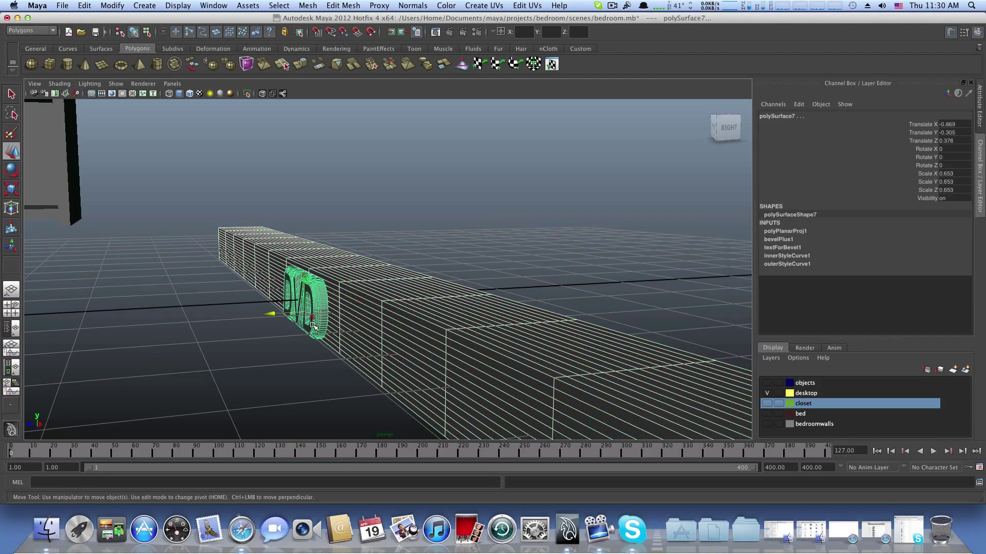
click(308, 7)
mouse_move(337, 53)
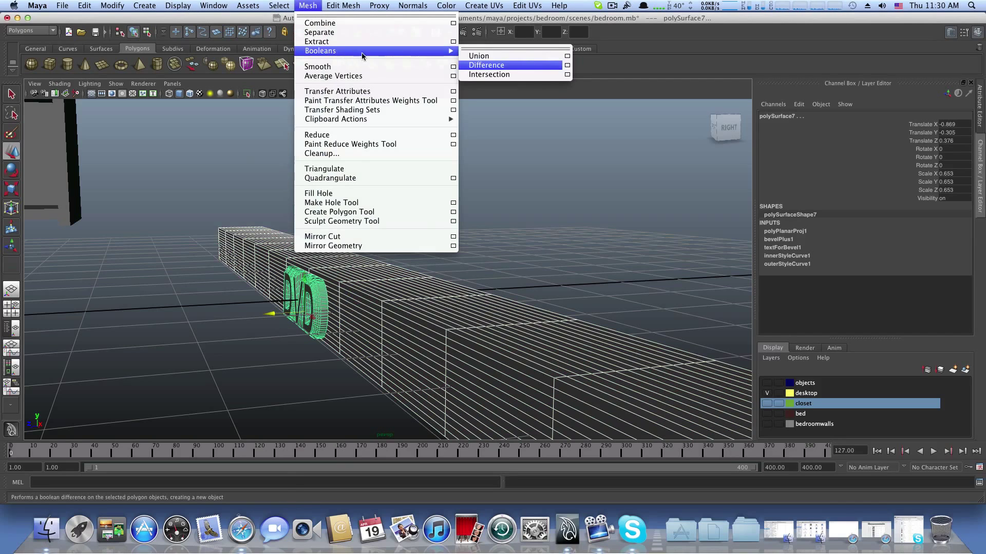
click(490, 65)
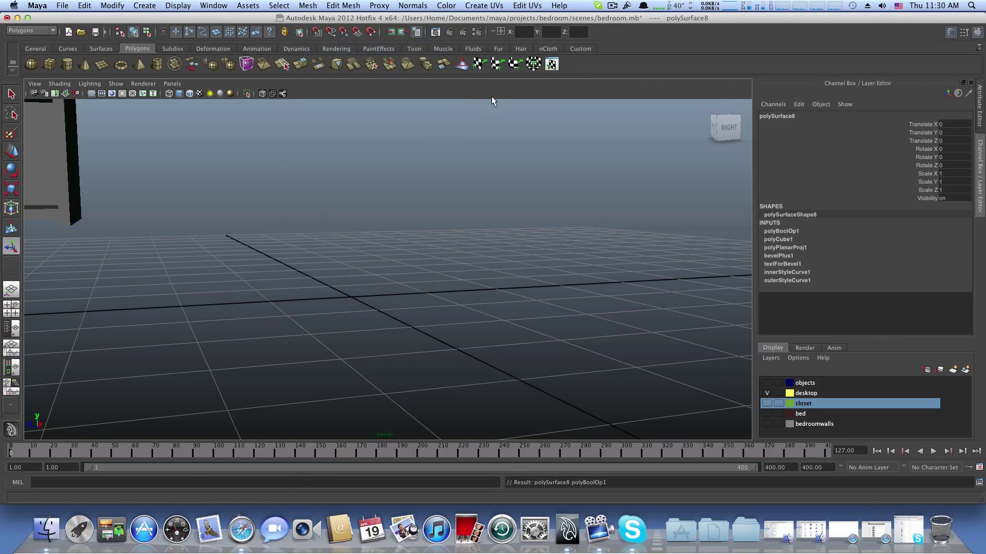
key(ctrl+z)
alt+drag(345, 344, 387, 358)
alt+right_drag(387, 358, 301, 335)
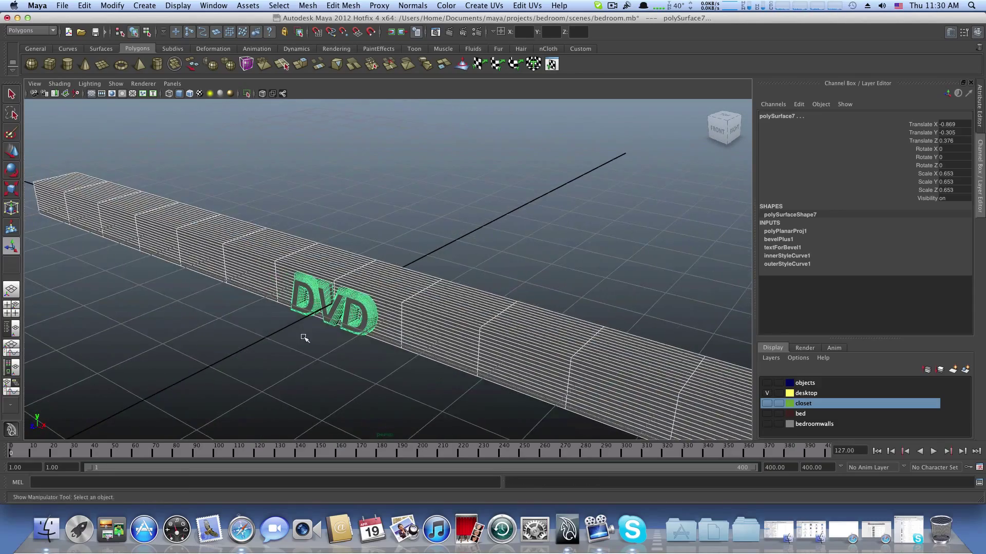
Step: Shorten the long bar to 8.541 along X
alt+drag(301, 334, 359, 314)
alt+right_drag(359, 314, 412, 295)
click(458, 285)
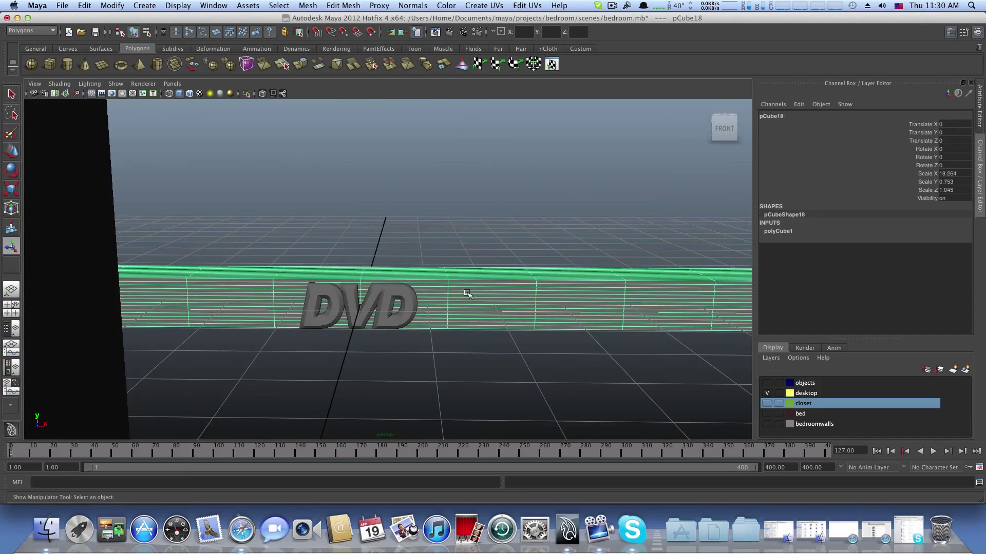
alt+drag(466, 292, 188, 248)
click(11, 189)
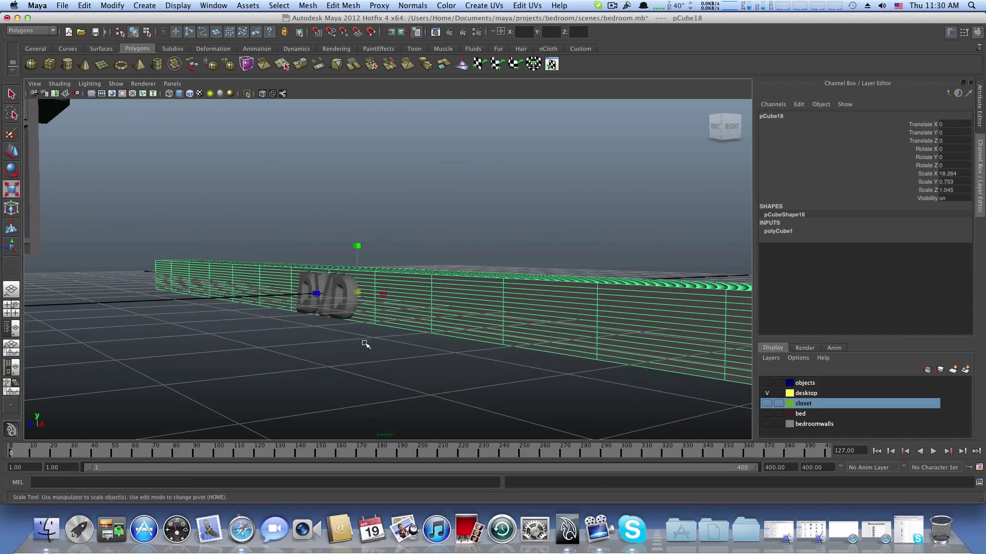
alt+drag(365, 341, 273, 317)
Step: Move the DVD text to -0.685, -0.236, 0.376, recentring it on the bar
click(346, 315)
click(8, 154)
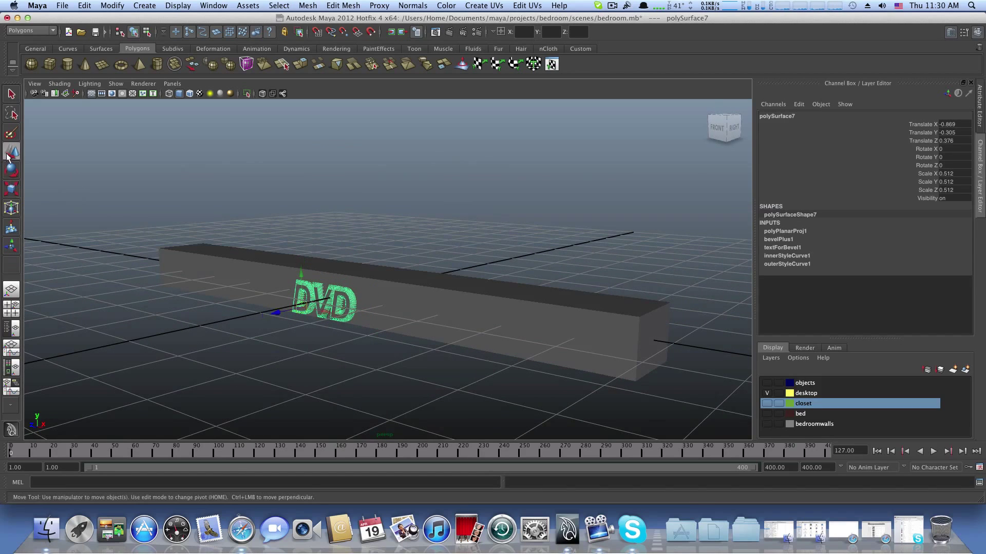
drag(300, 277, 423, 373)
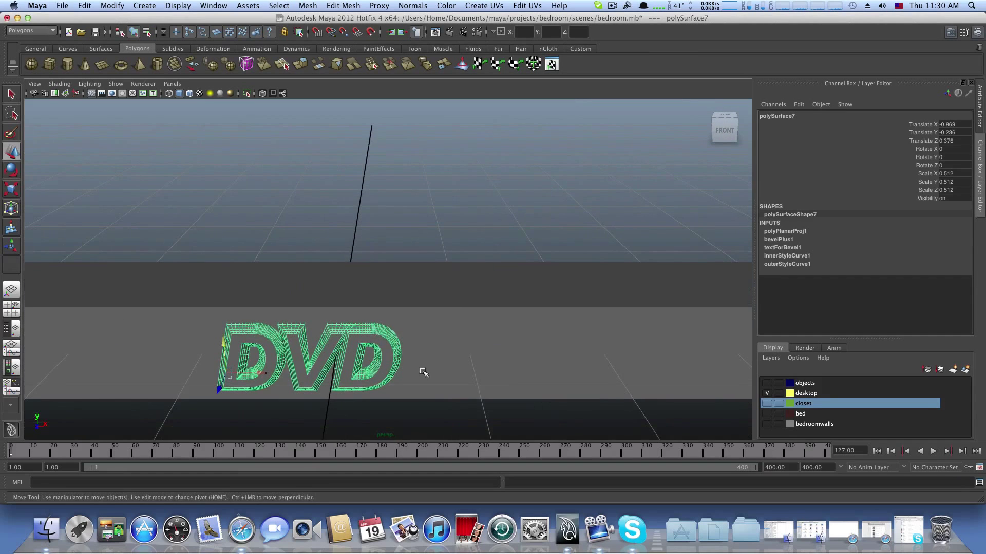
drag(282, 374, 285, 373)
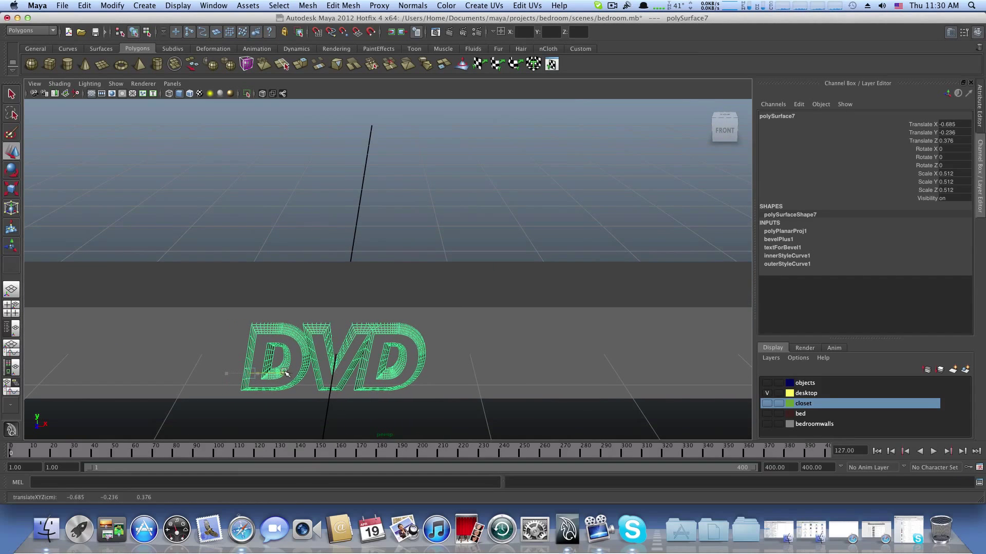
alt+drag(346, 387, 325, 341)
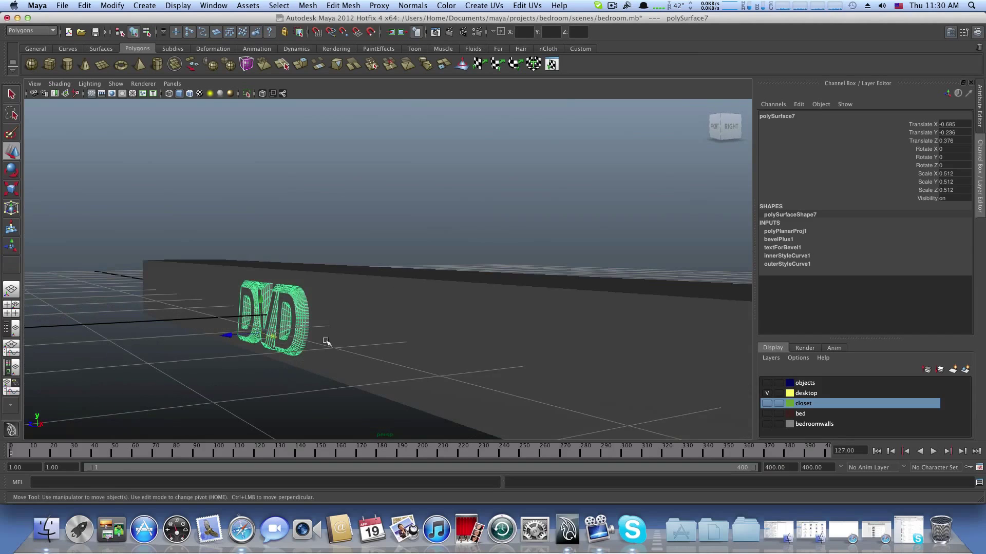
click(392, 276)
click(294, 298)
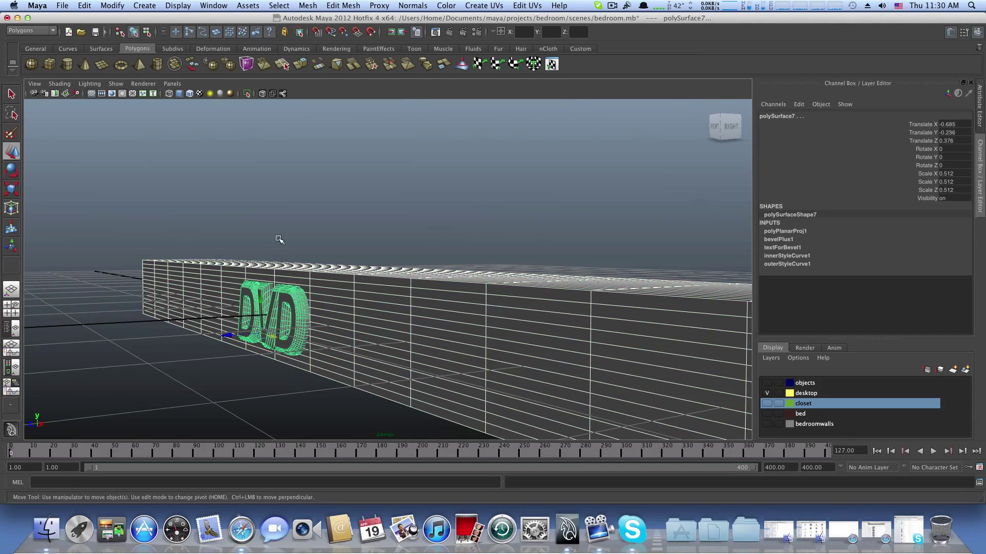
click(110, 6)
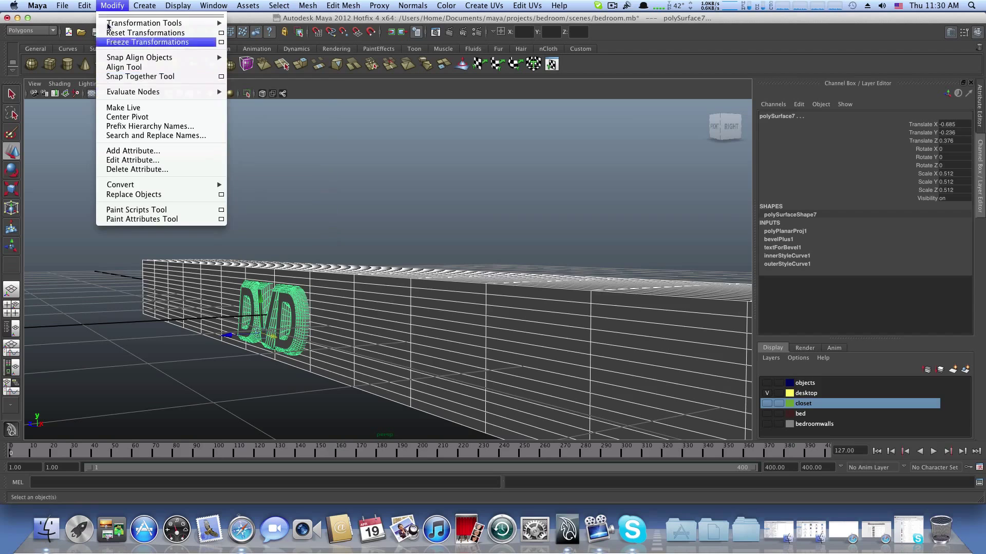
mouse_move(82, 6)
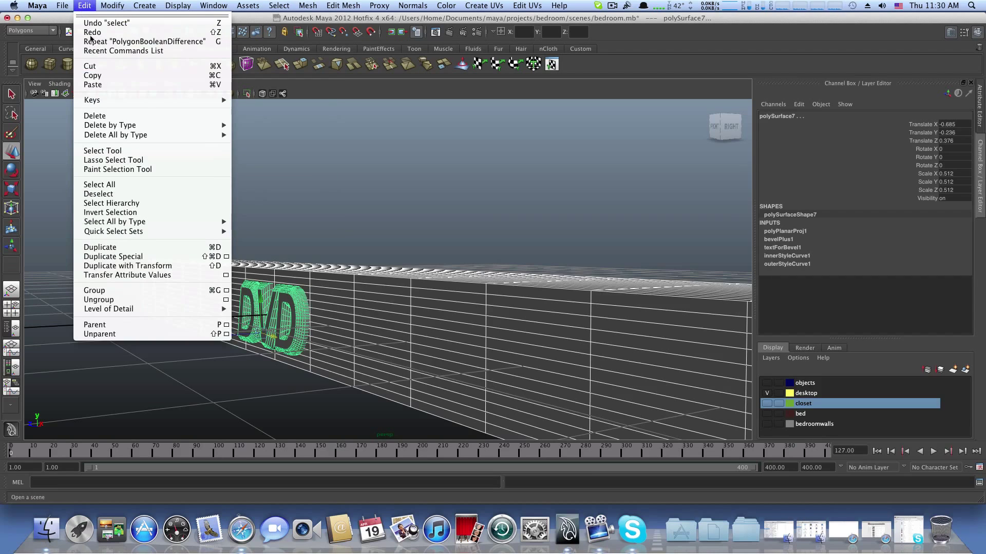
mouse_move(177, 127)
click(252, 132)
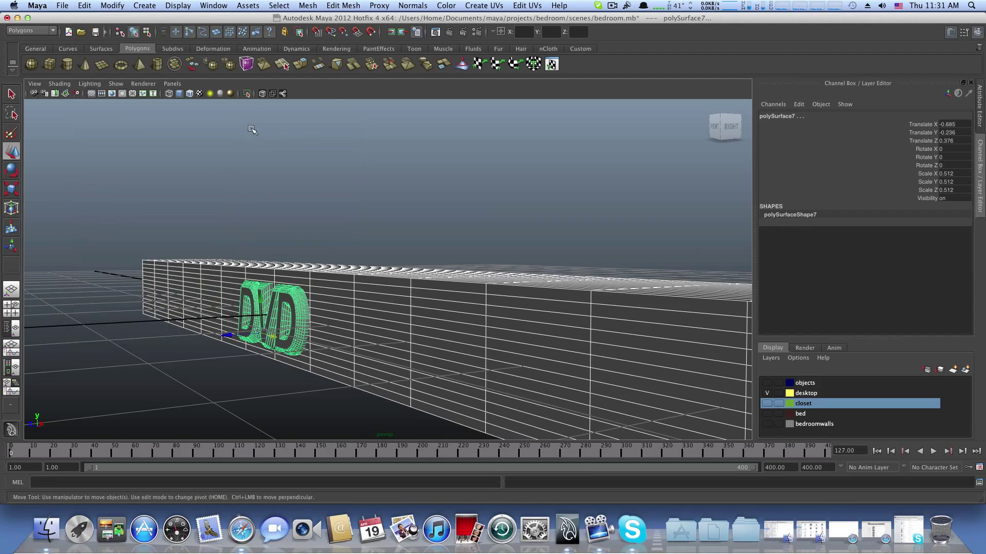
alt+drag(253, 141, 387, 184)
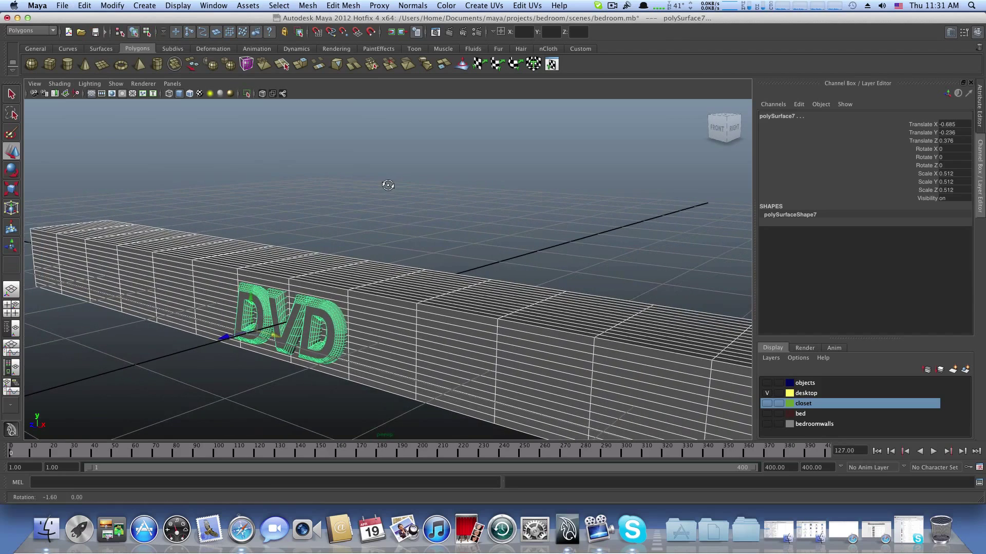
click(308, 5)
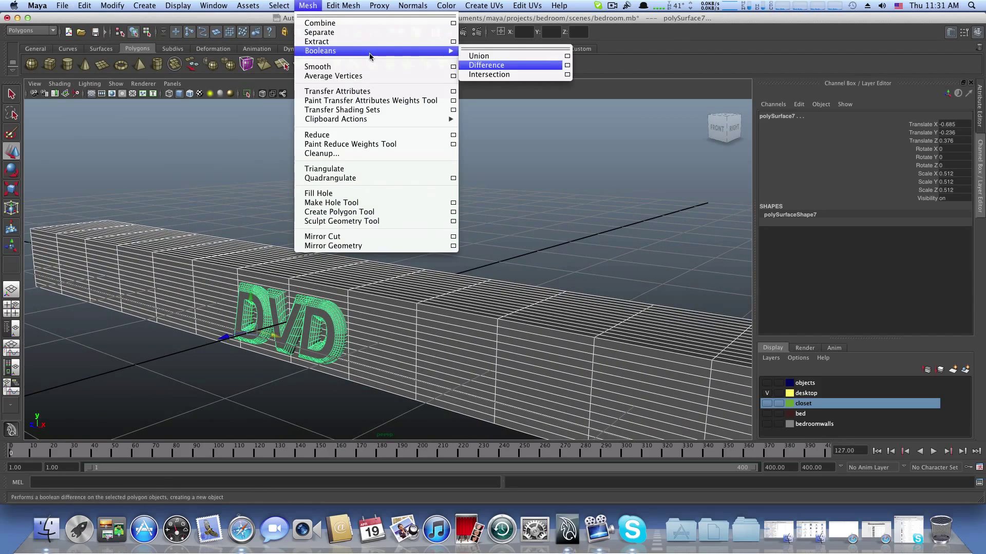
mouse_move(379, 50)
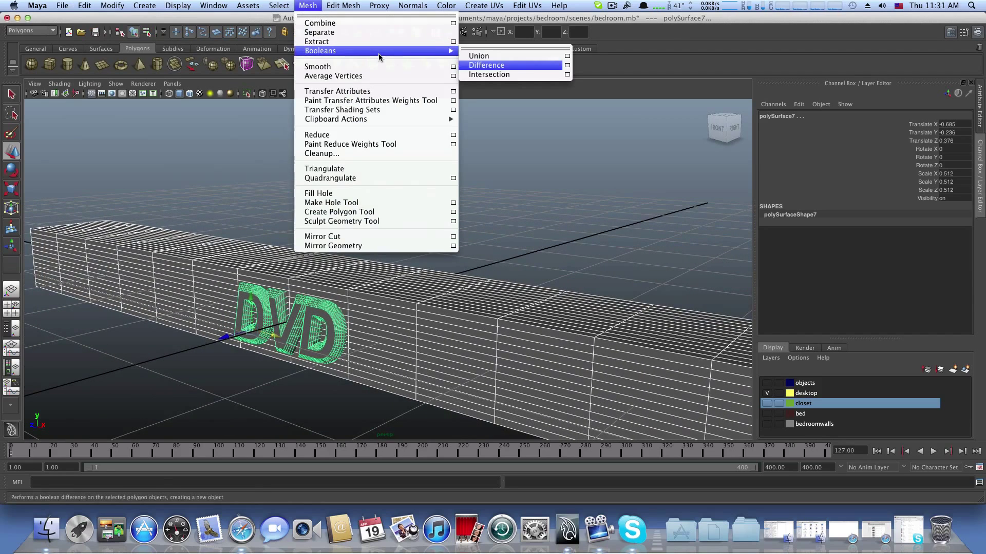
click(487, 65)
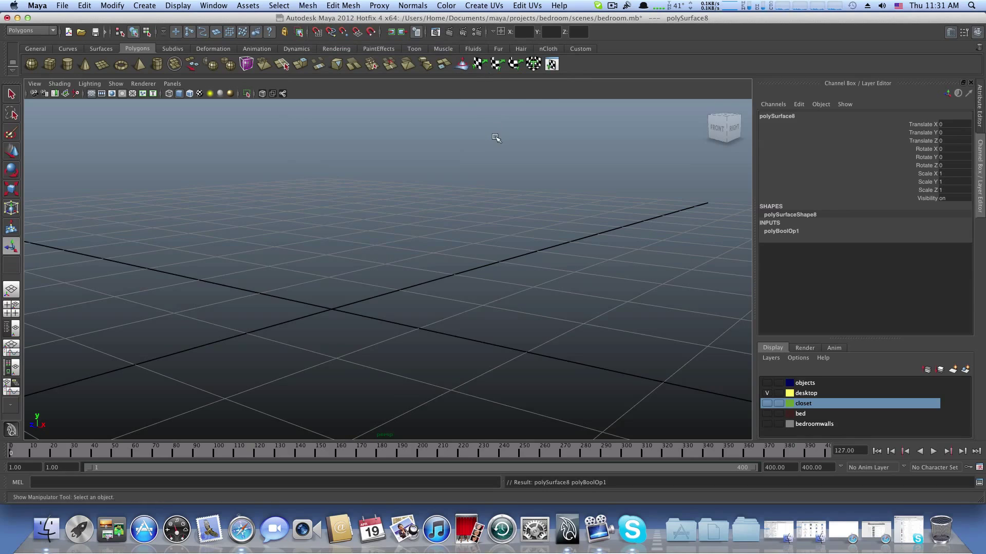
key(ctrl+z)
alt+drag(486, 291, 390, 270)
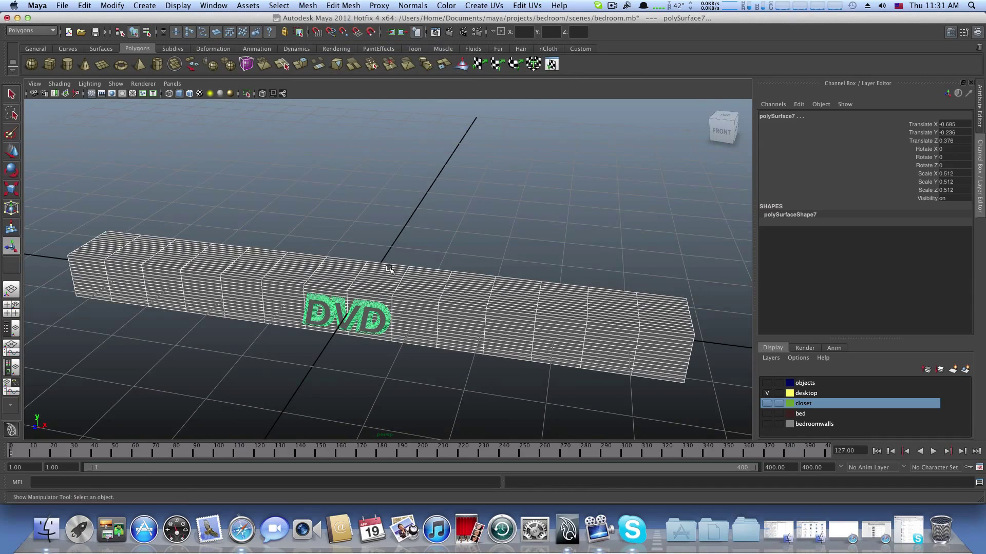
Step: Stretch the long box pCube18 along Z to a scale of 8.61
click(389, 276)
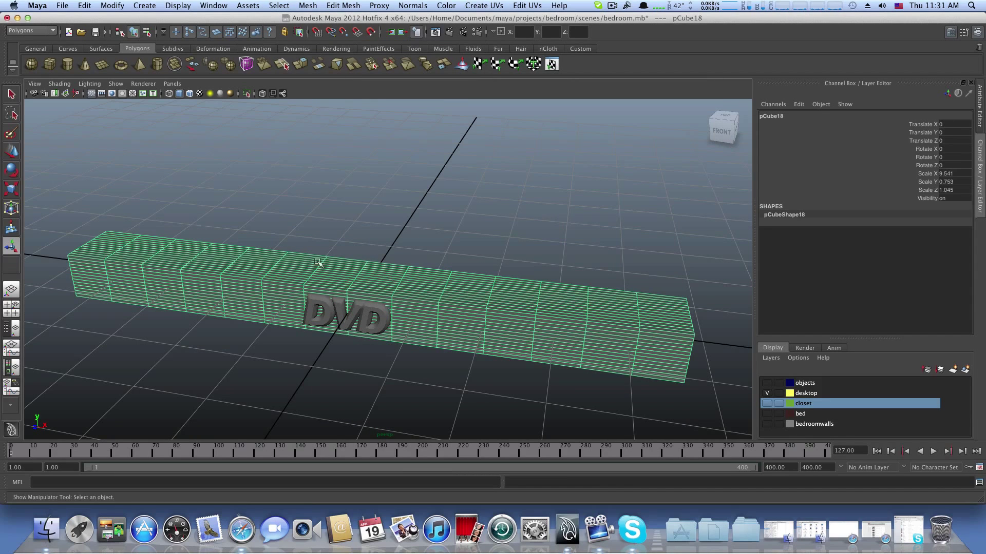
key(r)
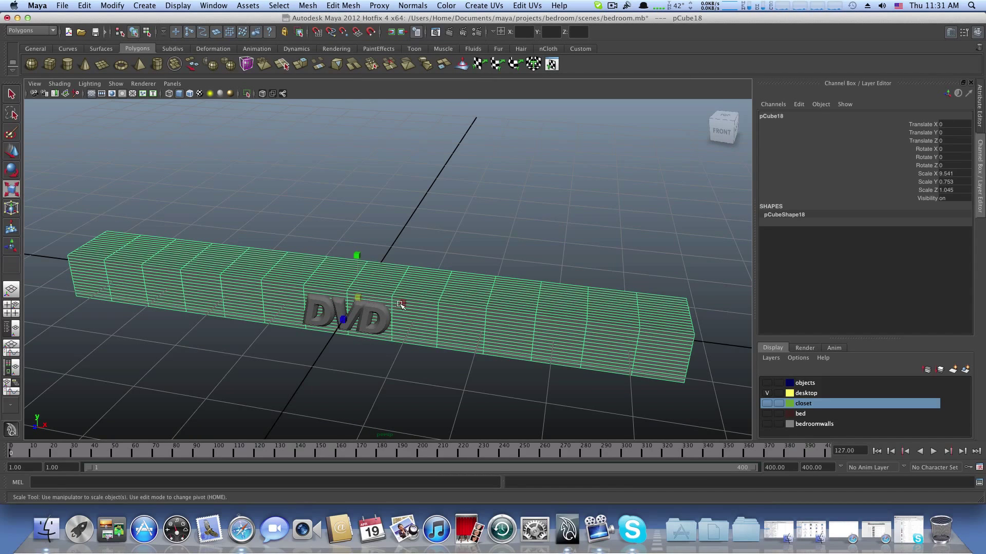
drag(401, 304, 231, 543)
key(z)
alt+right_drag(523, 312, 338, 357)
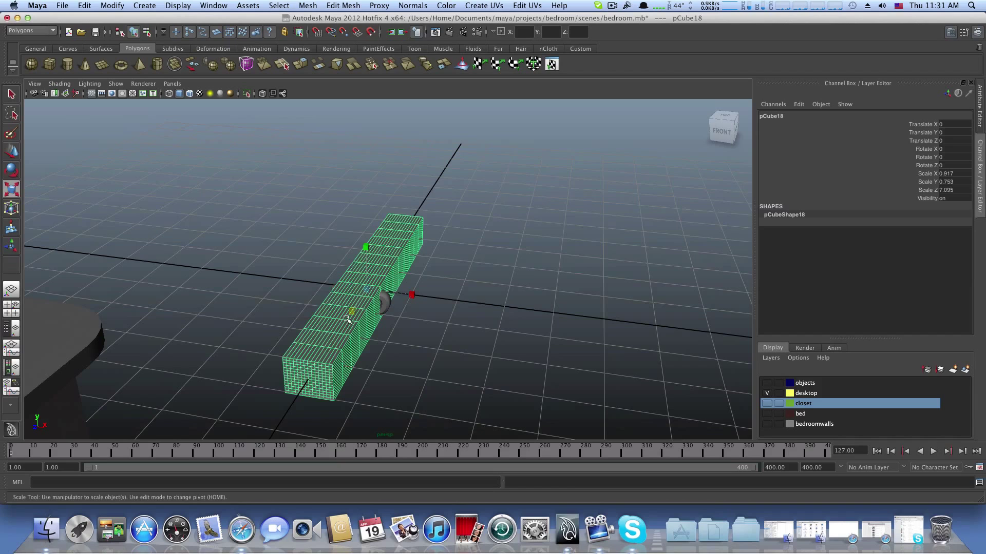
drag(346, 318, 334, 347)
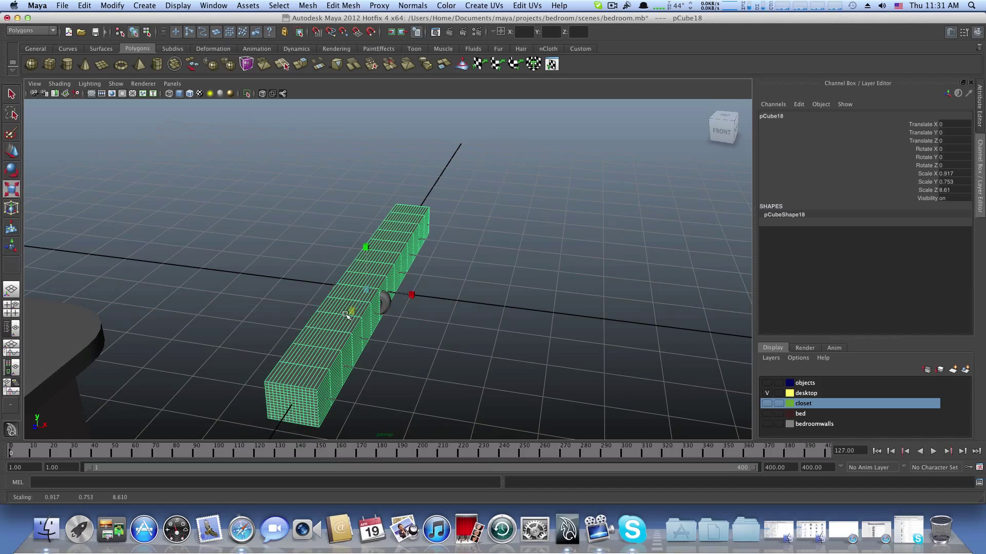
Step: Rotate the bar 90° in Y so it runs behind the DVD text
click(7, 173)
drag(387, 318, 325, 304)
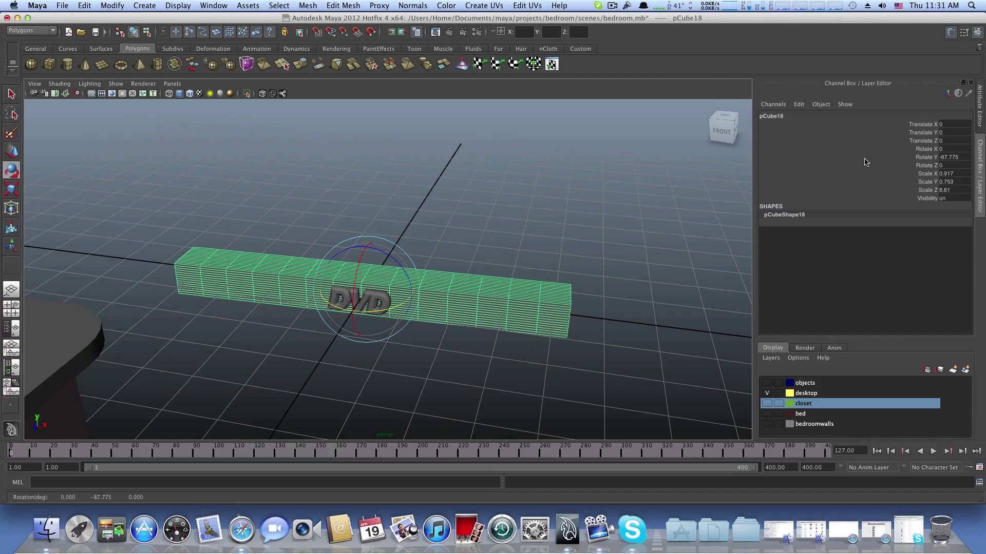
double_click(951, 157)
text(90)
key(Return)
alt+drag(500, 284, 488, 263)
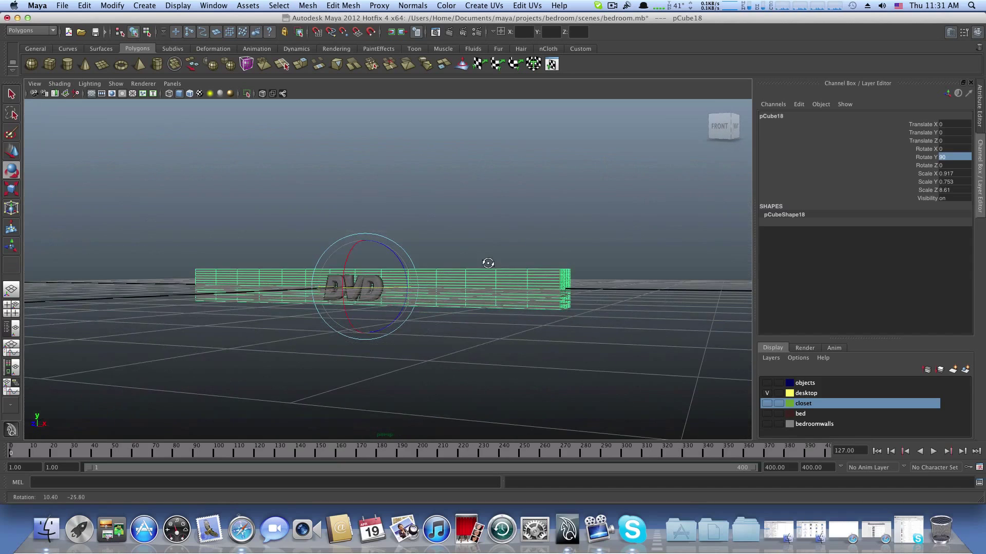
alt+right_drag(489, 264, 308, 319)
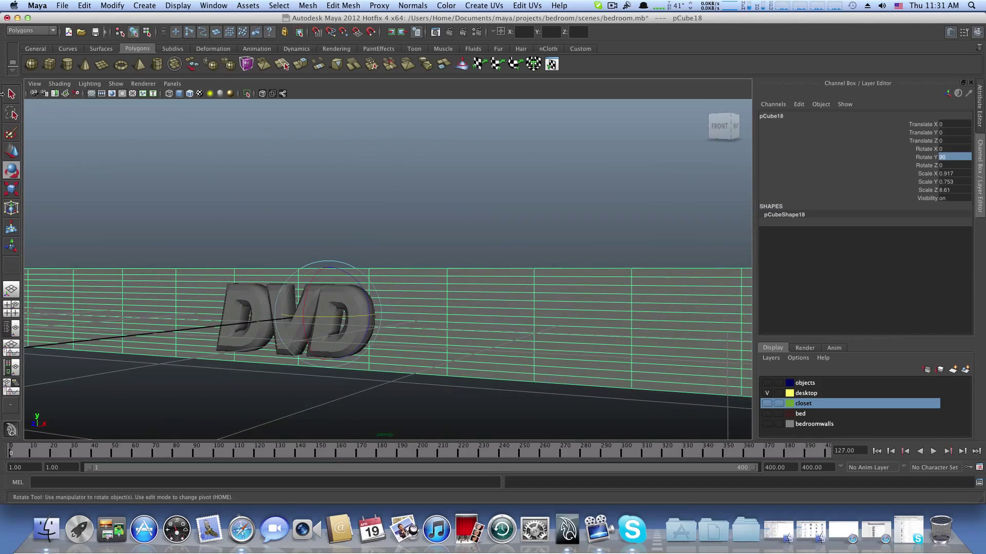
click(11, 94)
Step: Try a boolean difference on the DVD text, then push it to Translate Z 0.289
click(324, 303)
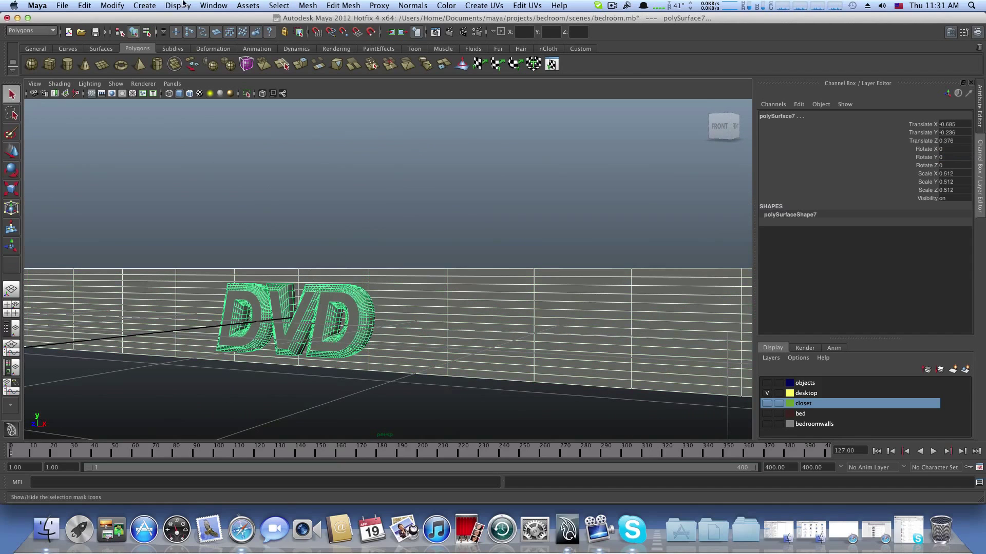
click(317, 6)
mouse_move(341, 53)
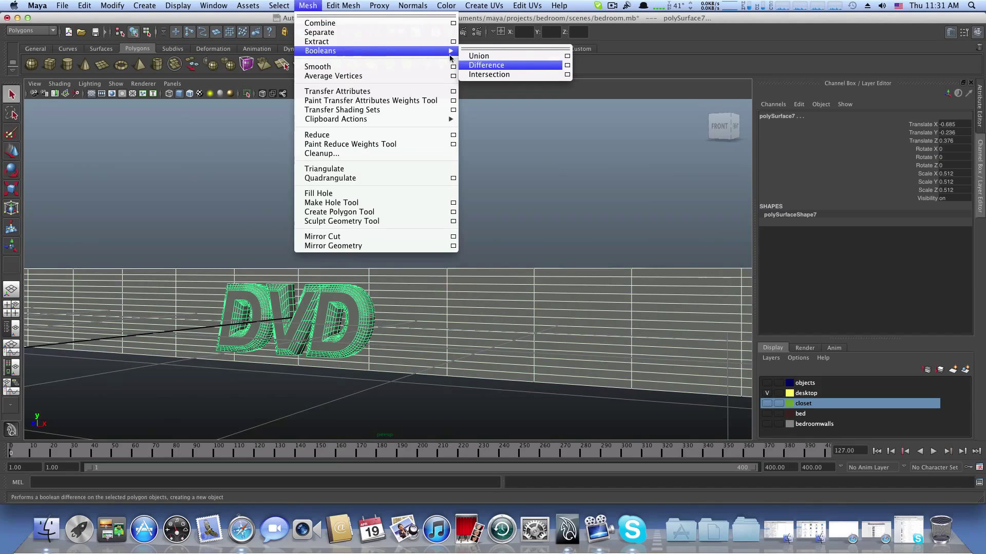
click(485, 65)
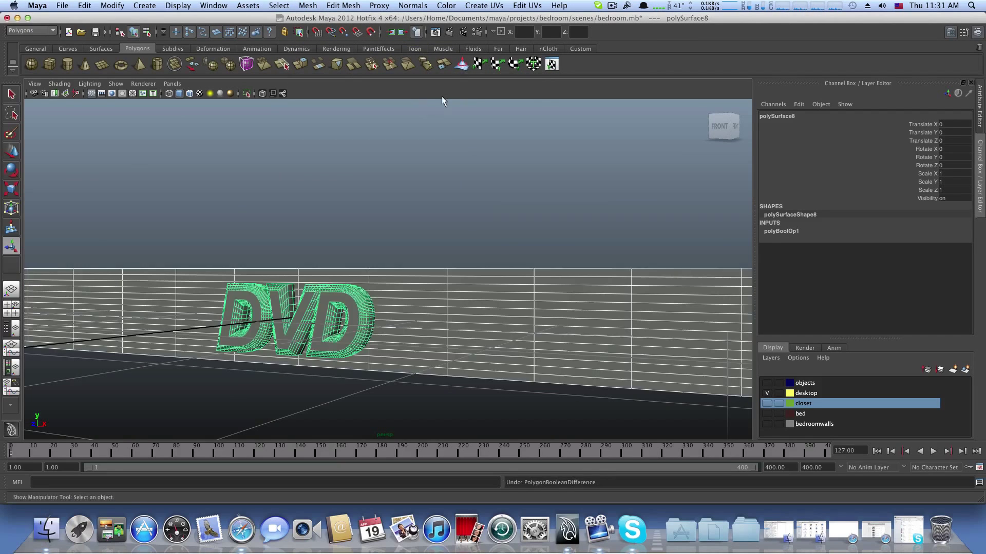
alt+drag(370, 273, 308, 341)
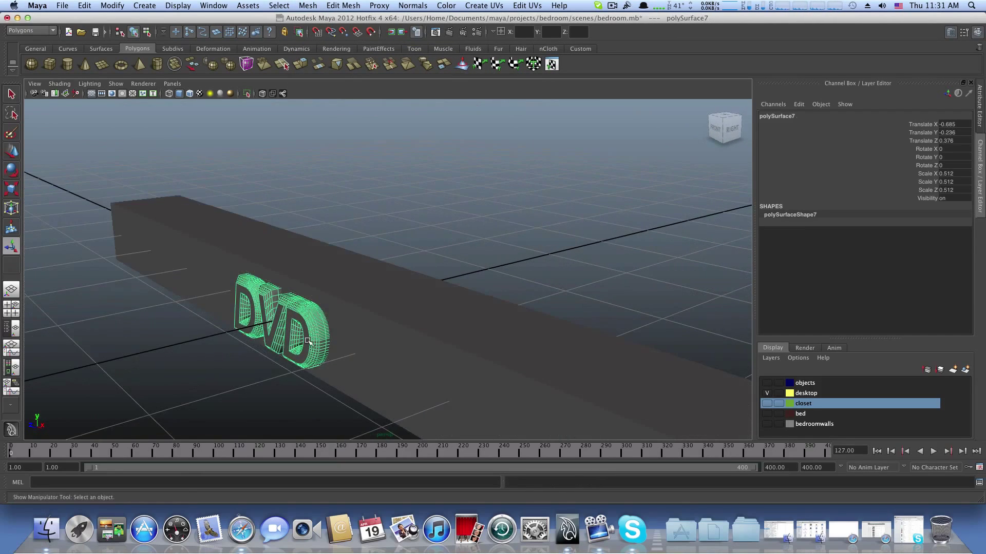
click(13, 152)
drag(215, 322, 231, 327)
Step: Select the box and the DVD text and delete their non-deformer history
click(348, 257)
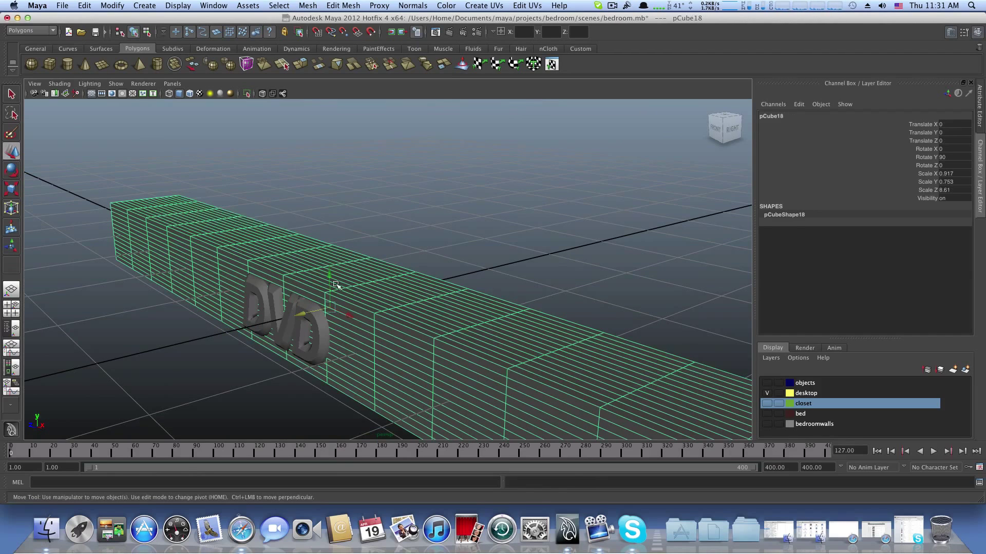
shift+click(318, 328)
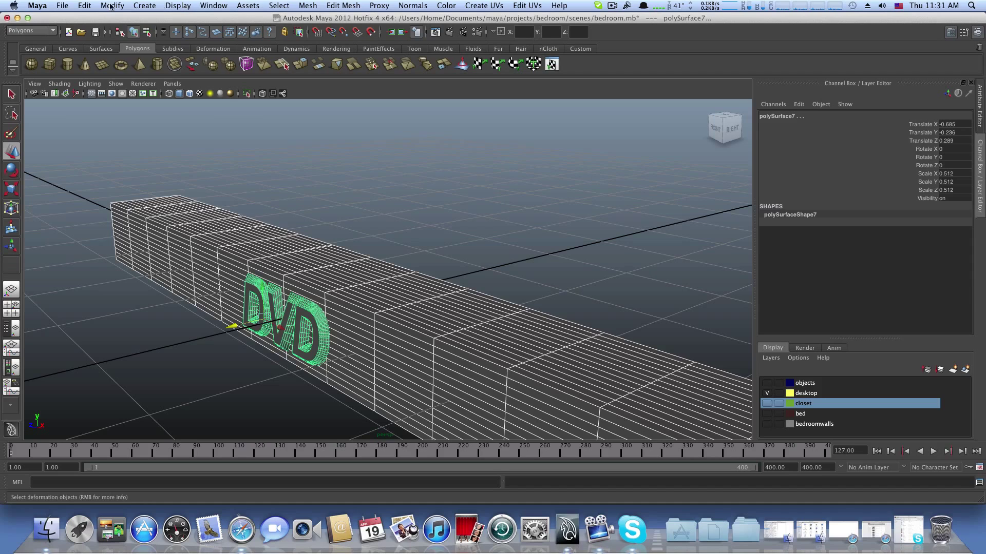
click(111, 6)
mouse_move(87, 5)
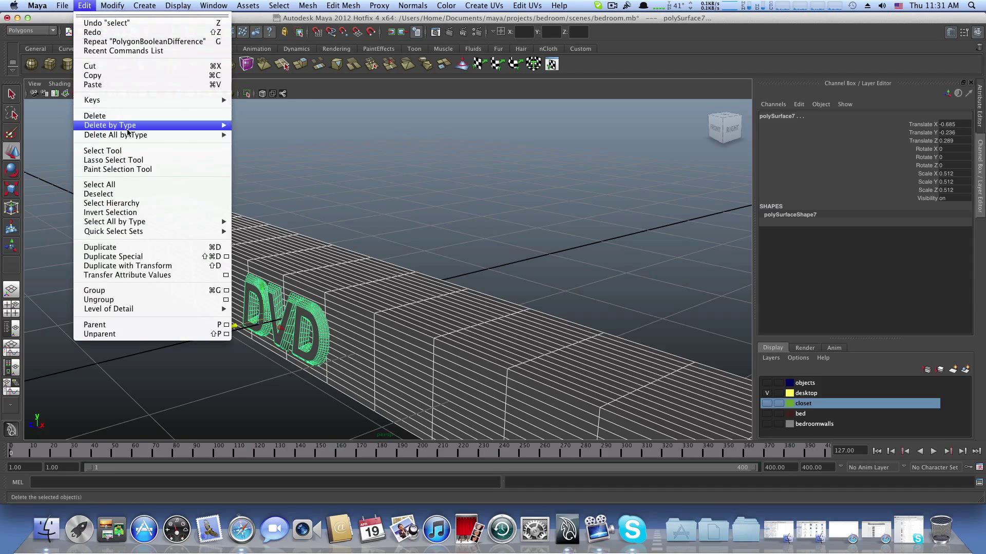
mouse_move(205, 125)
click(255, 135)
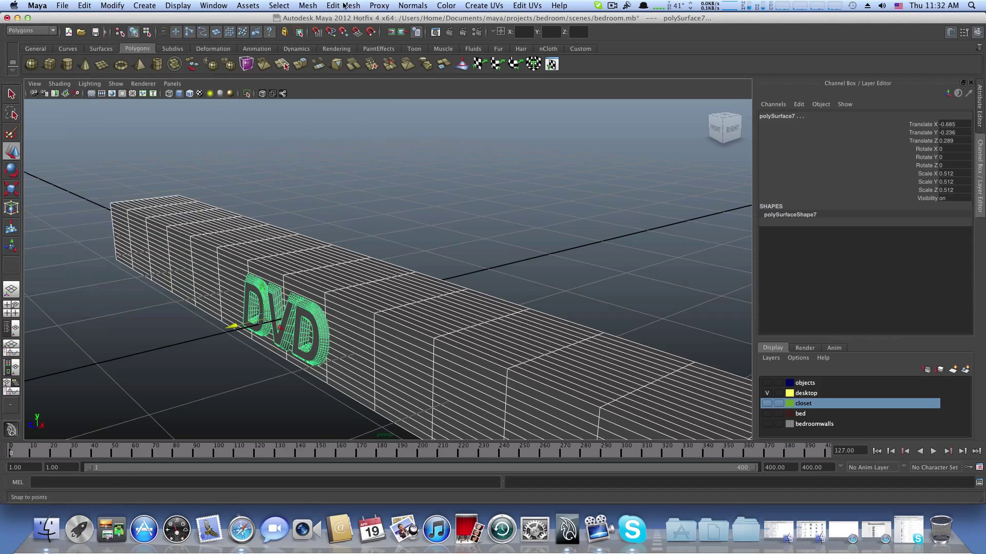
Step: Retry the boolean difference subtracting the DVD text from the box
click(306, 5)
mouse_move(359, 51)
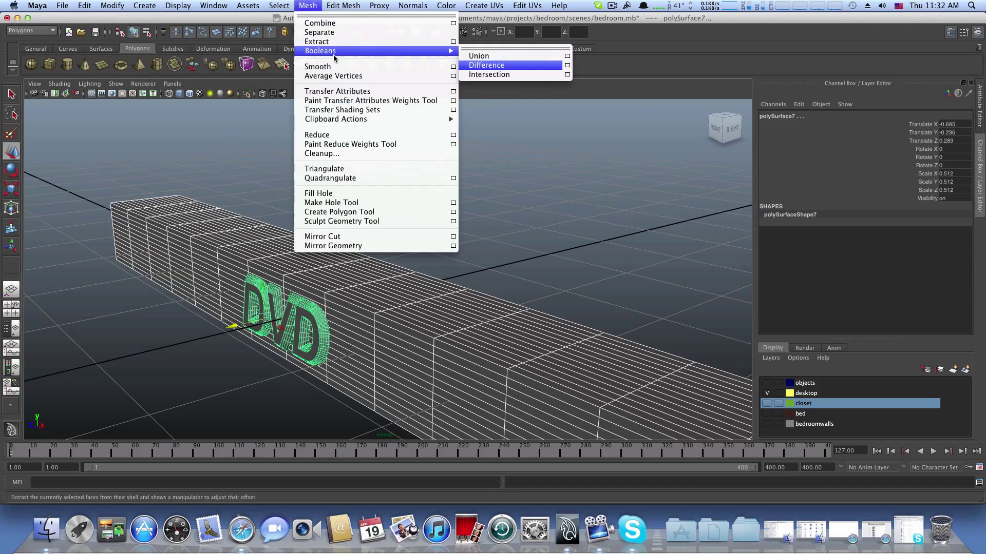
click(484, 66)
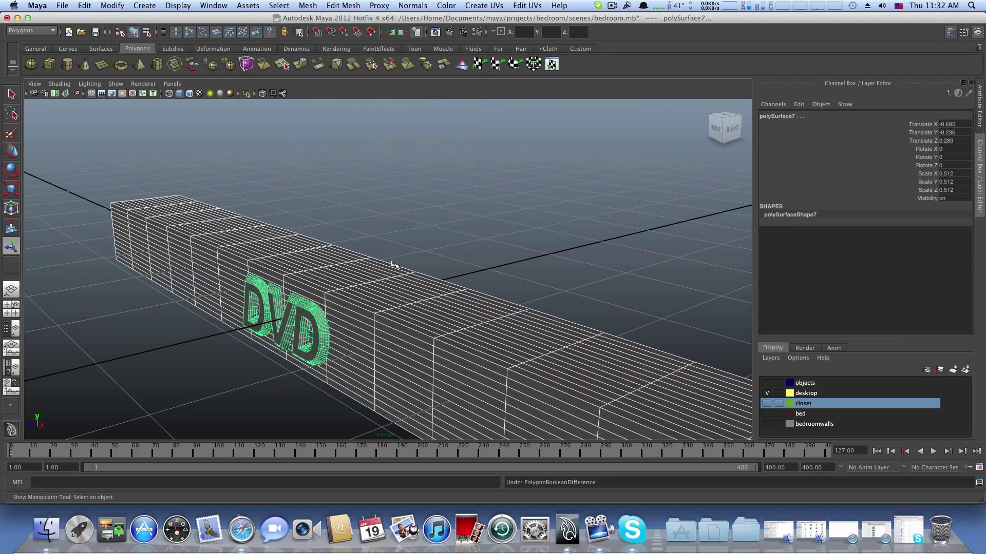
scroll(172, 237, down, 3)
scroll(172, 238, down, 2)
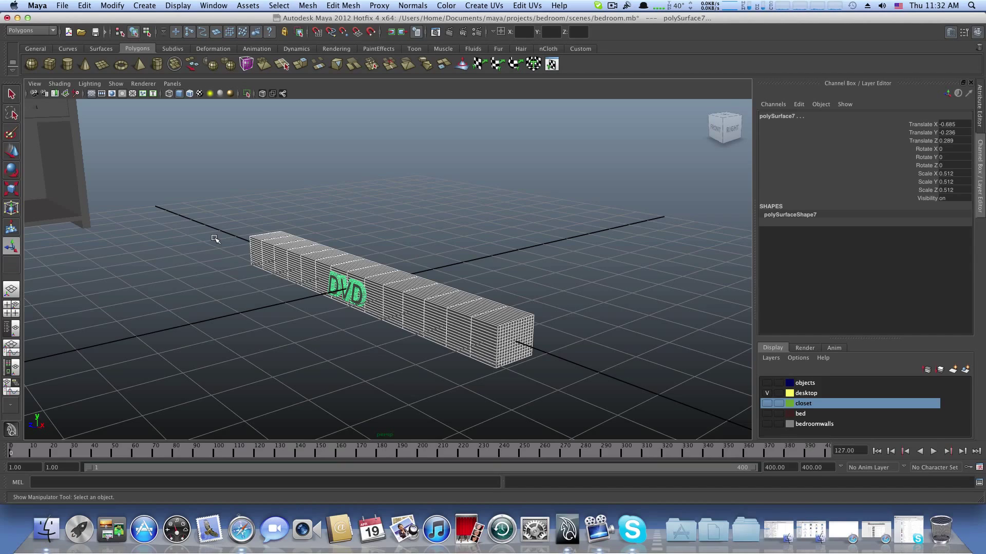
Step: Delete the selected objects and clear history on all objects
key(Delete)
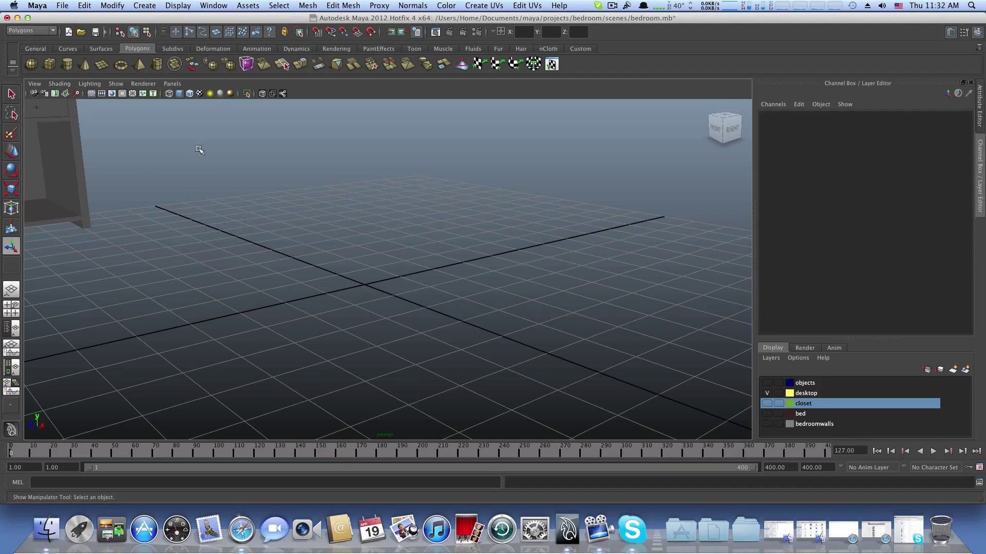
click(85, 6)
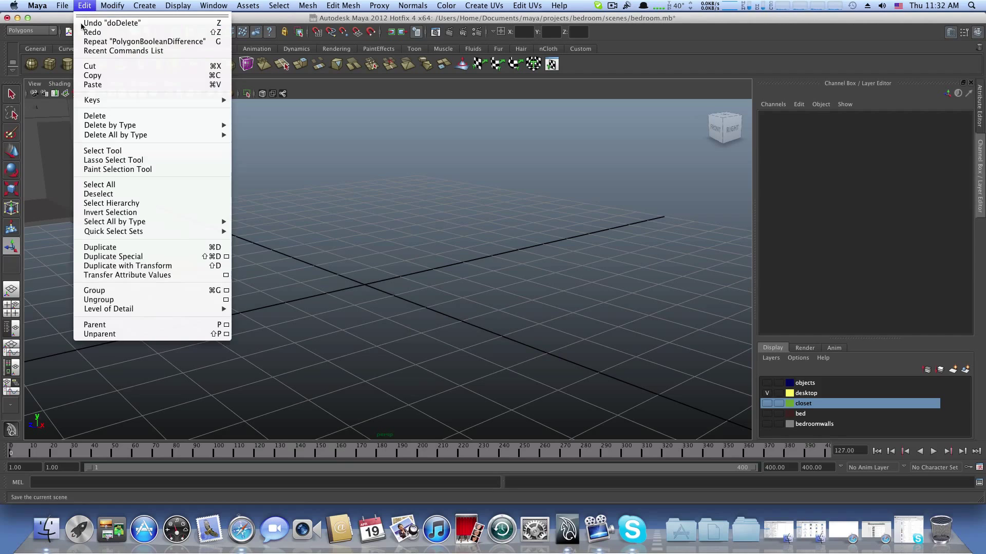
mouse_move(123, 136)
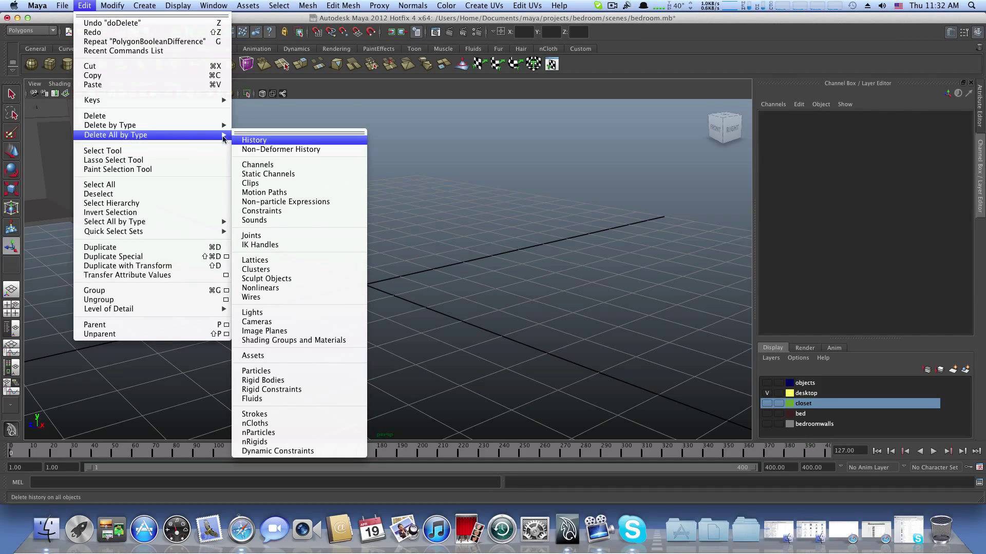
click(265, 141)
alt+middle_drag(265, 217, 248, 202)
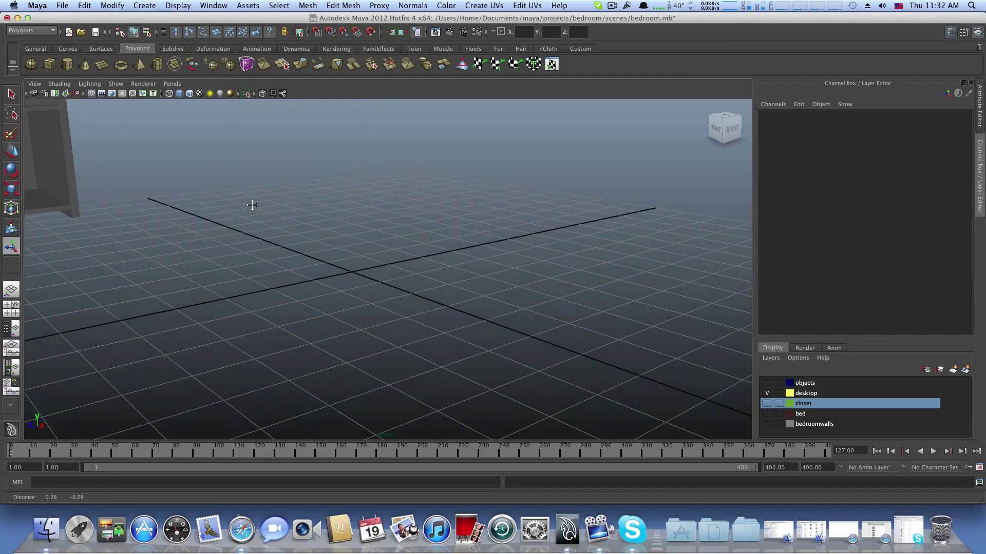
Step: Create a new polygon cube and stretch it into a long bar along X
click(48, 67)
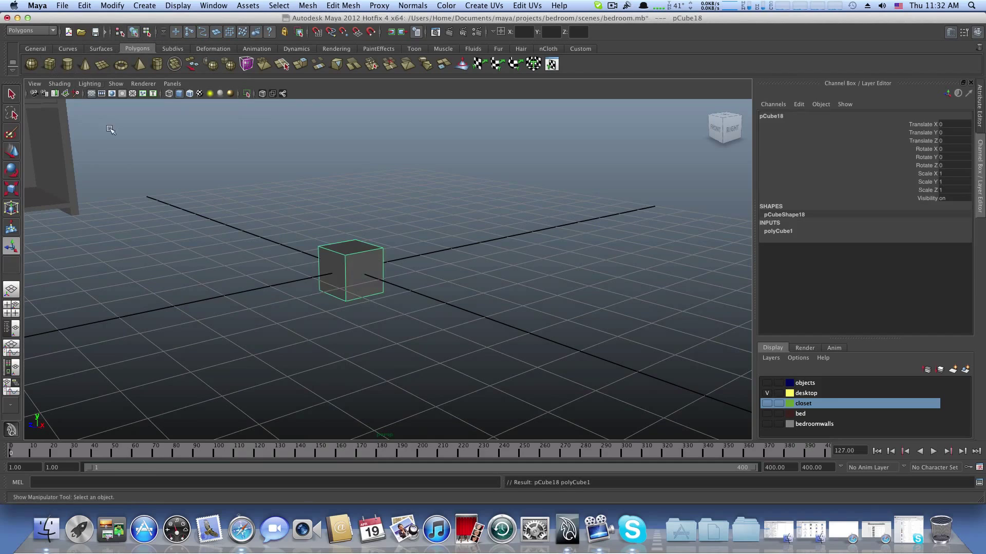
click(11, 189)
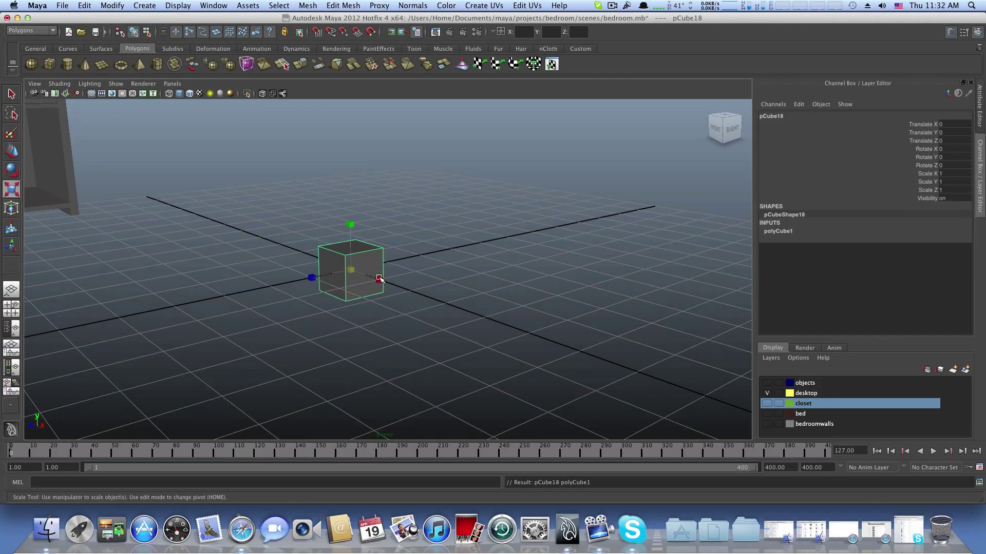
drag(379, 278, 451, 360)
drag(395, 291, 440, 307)
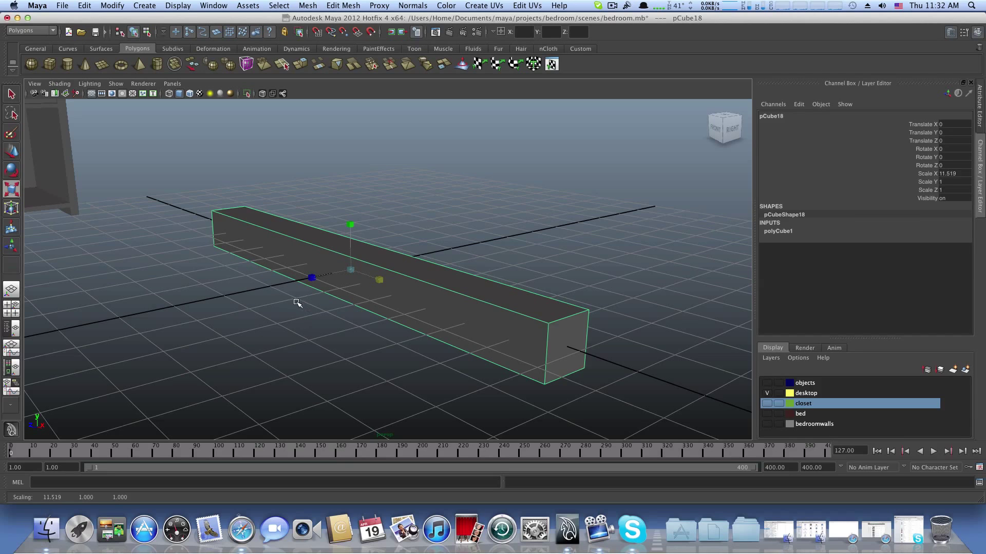
alt+drag(237, 242, 344, 299)
alt+drag(703, 166, 510, 306)
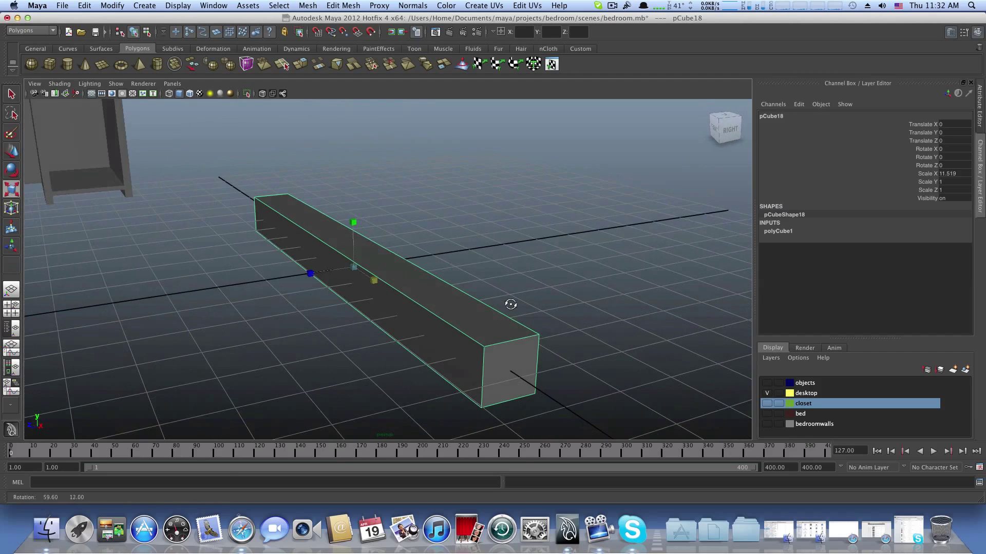
Step: Set the bar's subdivisions to 24 width, 13 height and 15 depth
click(952, 33)
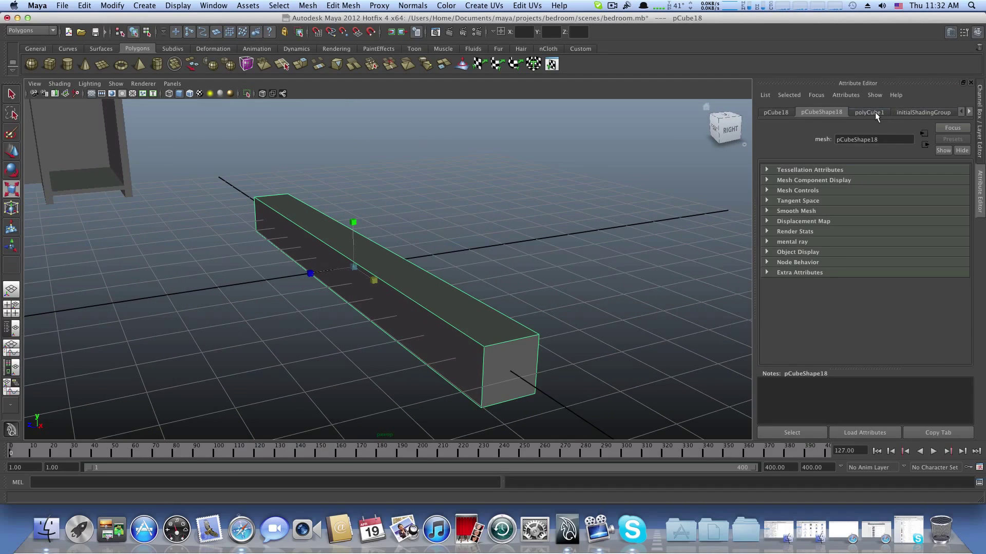
click(874, 112)
drag(882, 221, 899, 251)
click(902, 232)
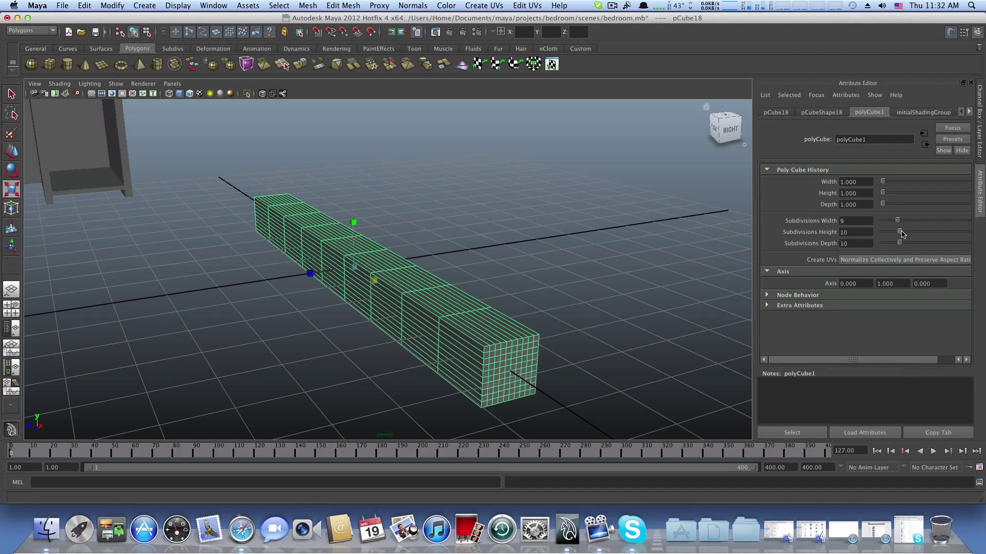
click(898, 225)
alt+drag(572, 302, 500, 324)
drag(899, 231, 926, 221)
click(901, 243)
alt+drag(392, 310, 378, 328)
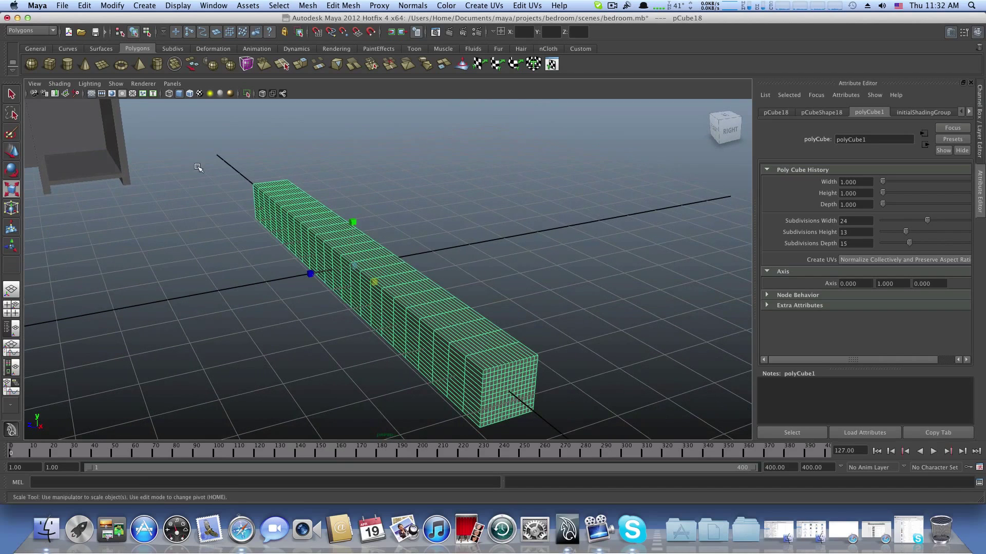
click(140, 6)
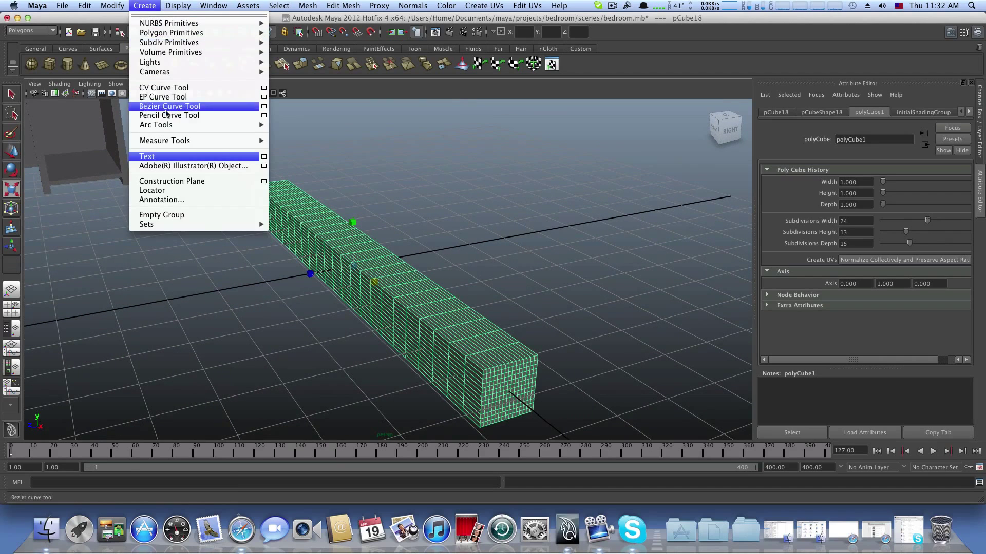
Step: Open the Text Curves Options for bevelled 'DVD' text in Arial Bold Italic
click(264, 157)
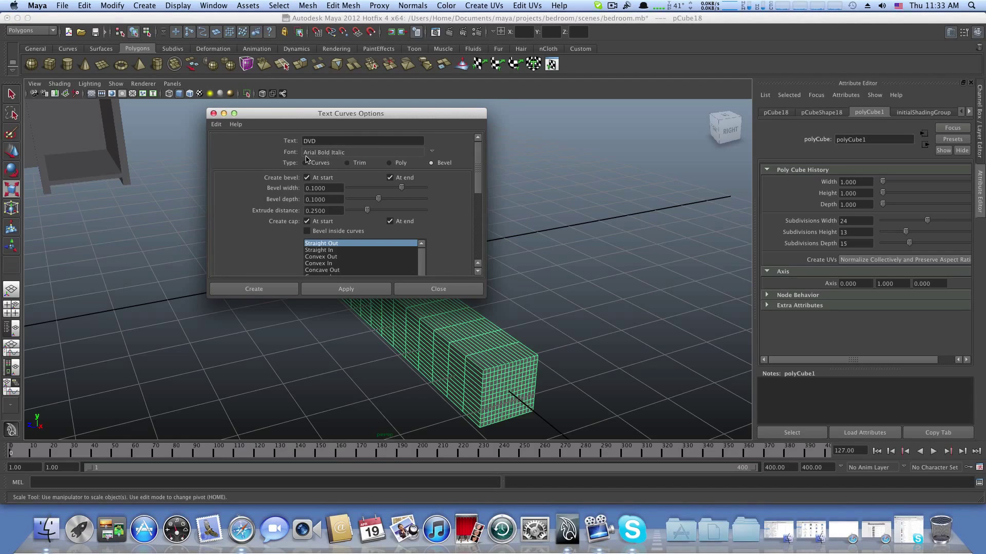
click(431, 153)
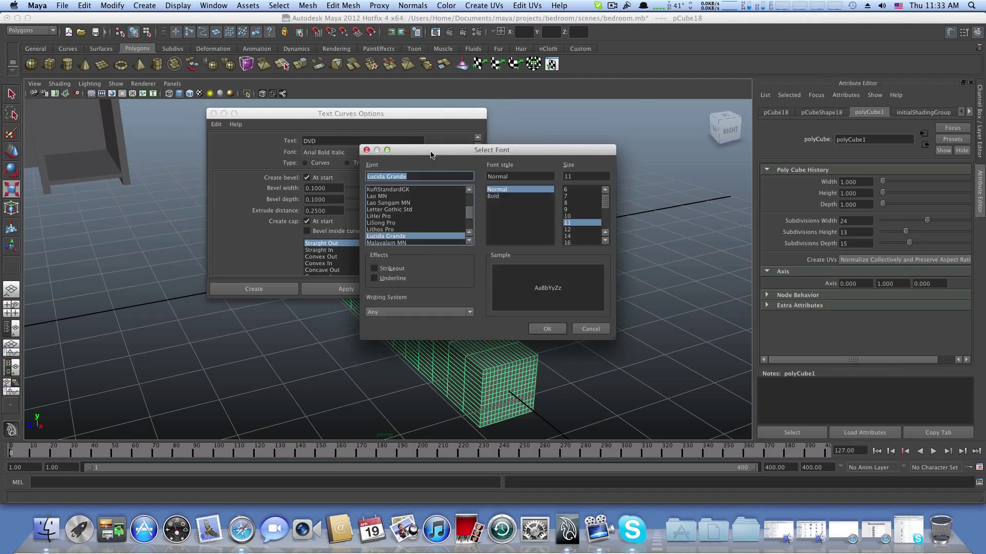
click(367, 150)
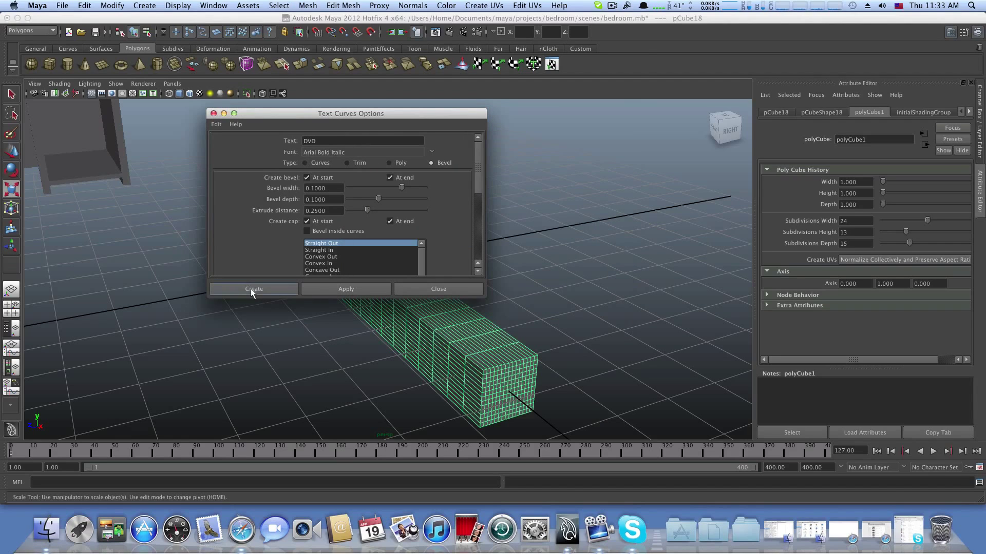
Step: Create the bevelled DVD text and move it down against the bar's side
click(251, 291)
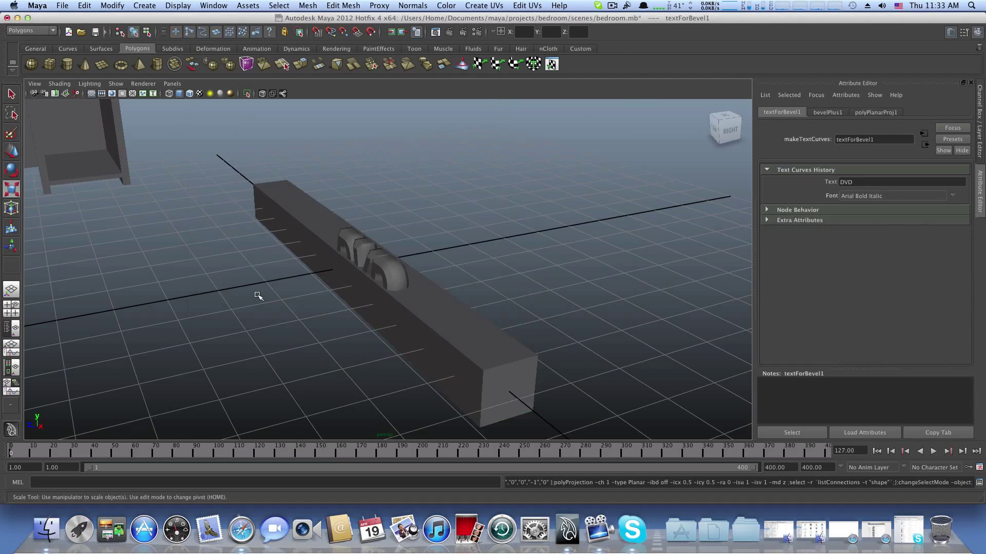
click(362, 250)
click(11, 150)
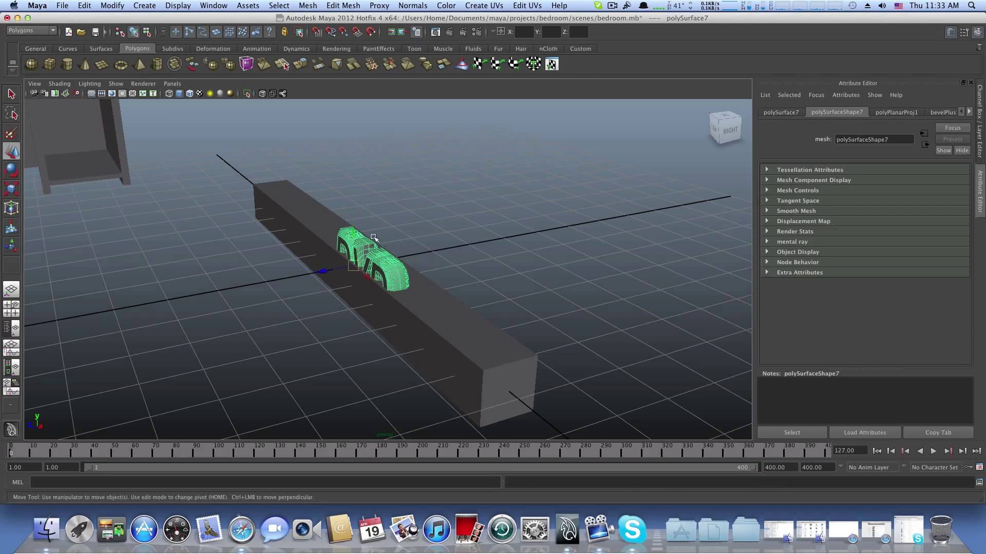
drag(354, 232, 354, 252)
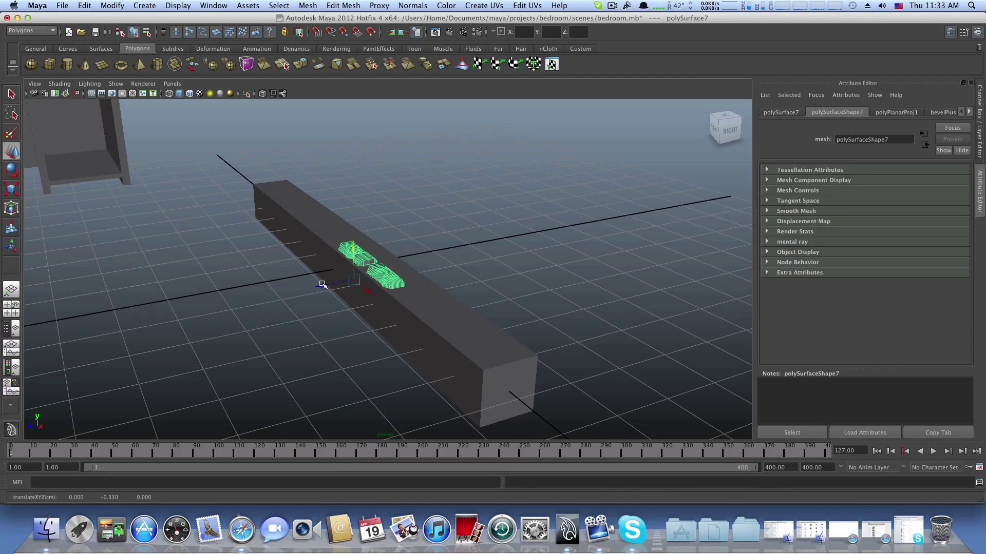
mouse_move(322, 284)
mouse_down()
mouse_move(306, 293)
mouse_move(342, 284)
mouse_move(330, 272)
mouse_up()
alt+drag(369, 263, 337, 257)
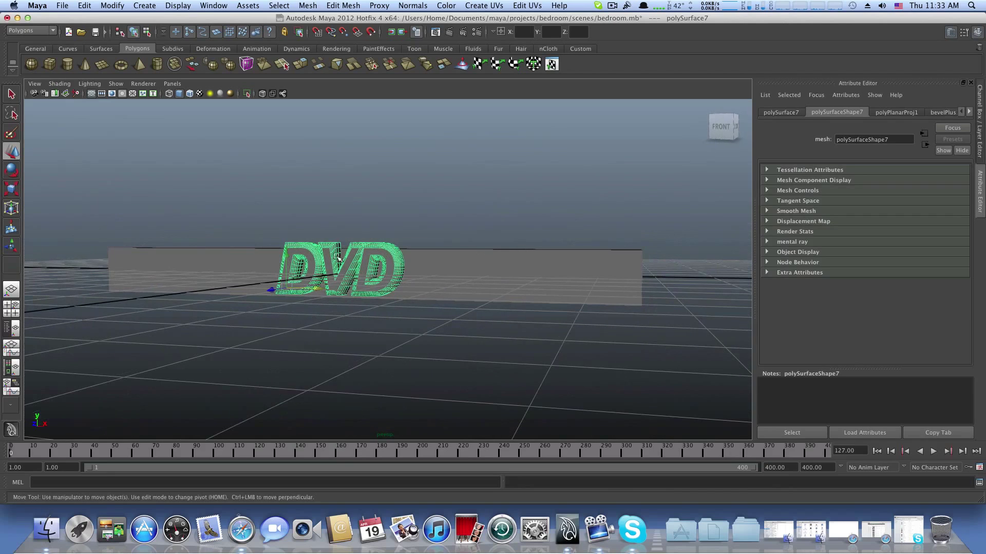
middle_drag(283, 248, 285, 261)
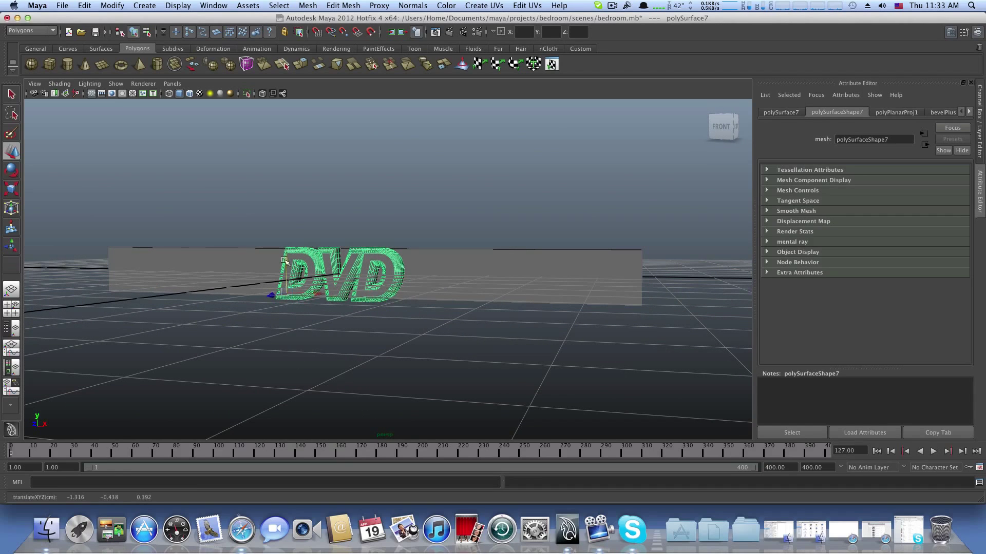
Step: Squash the DVD text to Y scale 0.723 and settle it at -1.316, -0.311, 0.158
click(19, 188)
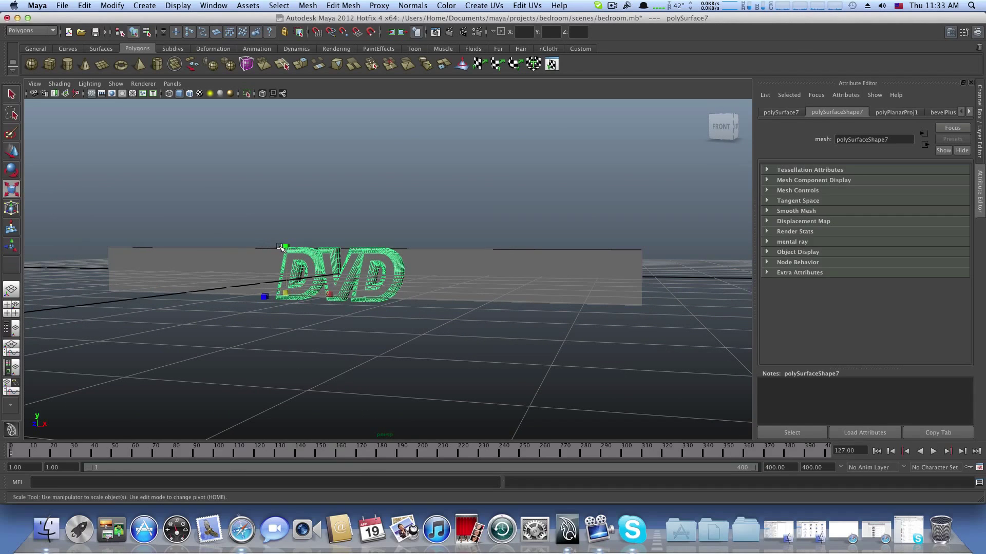
drag(280, 247, 286, 259)
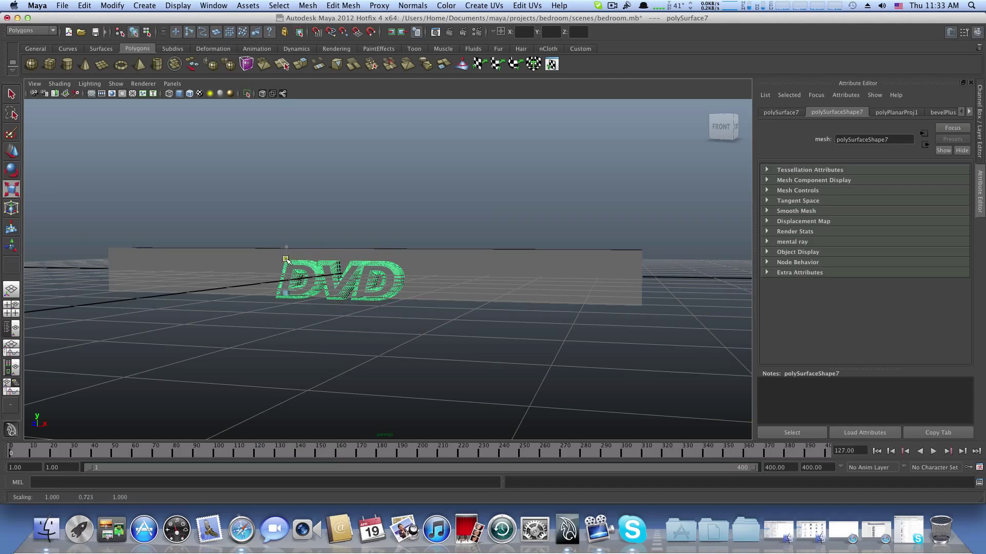
alt+drag(268, 311, 251, 296)
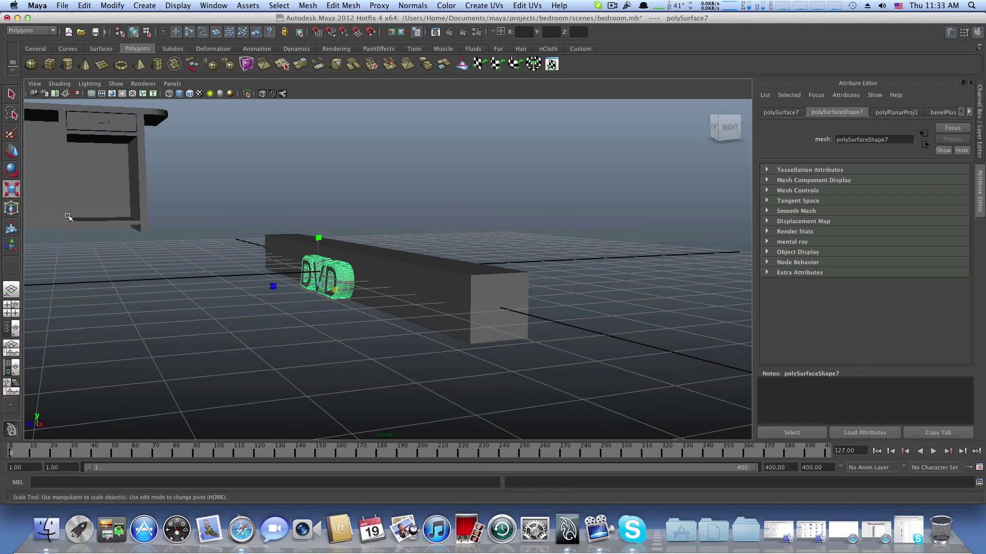
key(w)
drag(319, 249, 267, 294)
scroll(280, 262, up, 5)
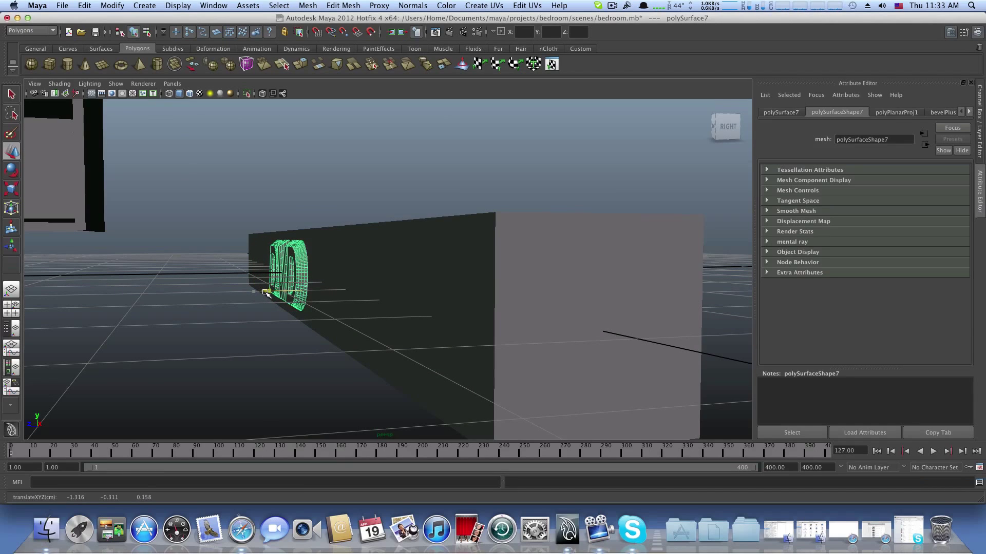
Step: Subtract the DVD text from pCube18 with a boolean difference, producing polySurface8
click(351, 265)
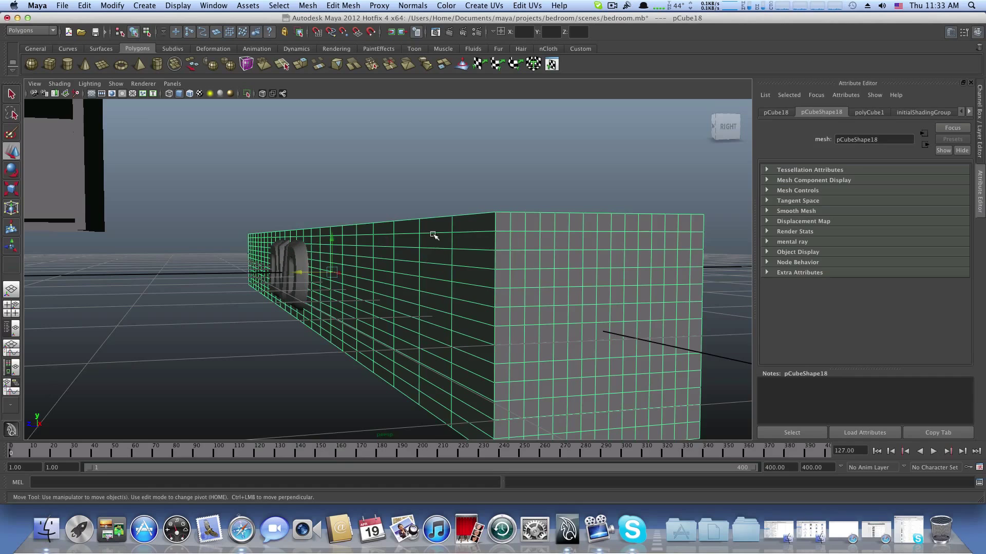
click(288, 250)
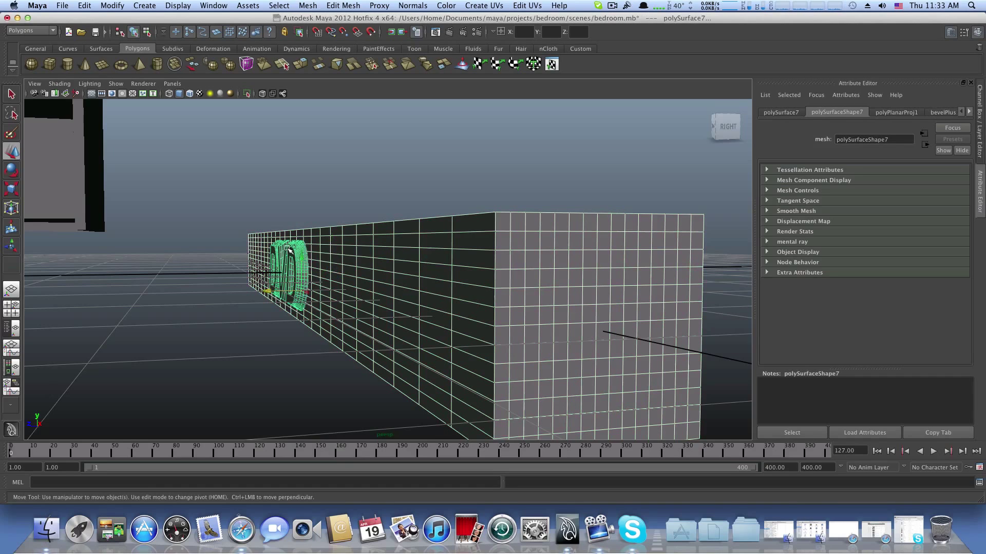
click(309, 6)
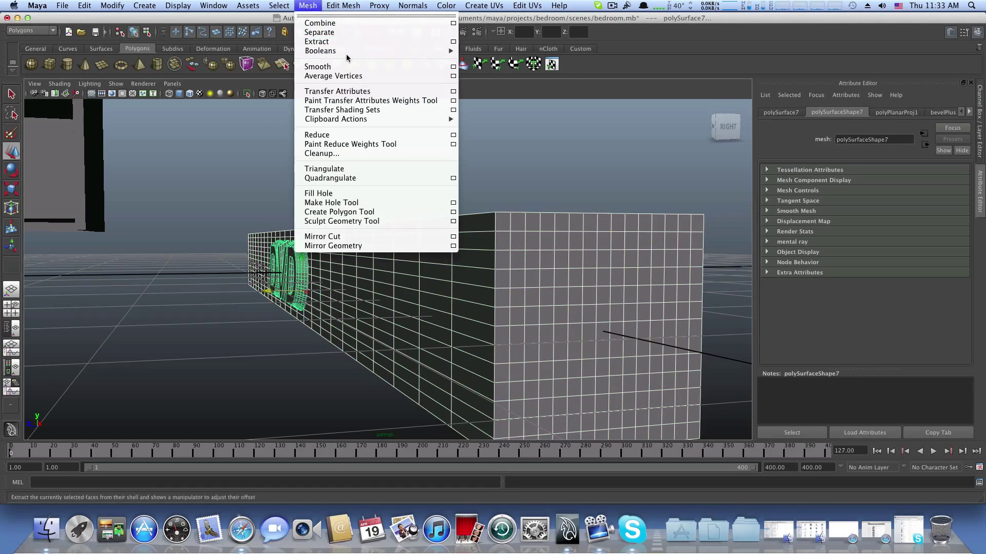
mouse_move(348, 49)
click(482, 66)
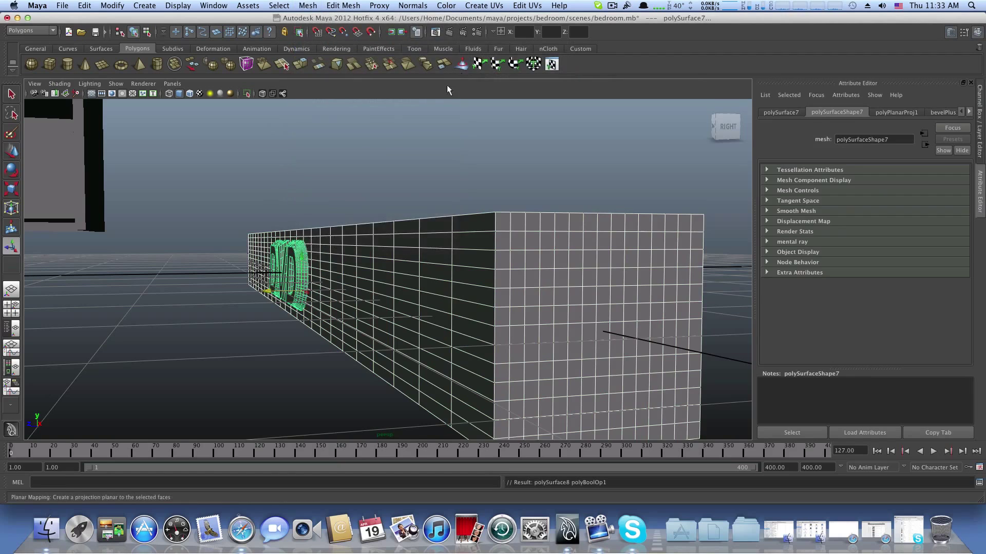
alt+right_drag(413, 179, 259, 199)
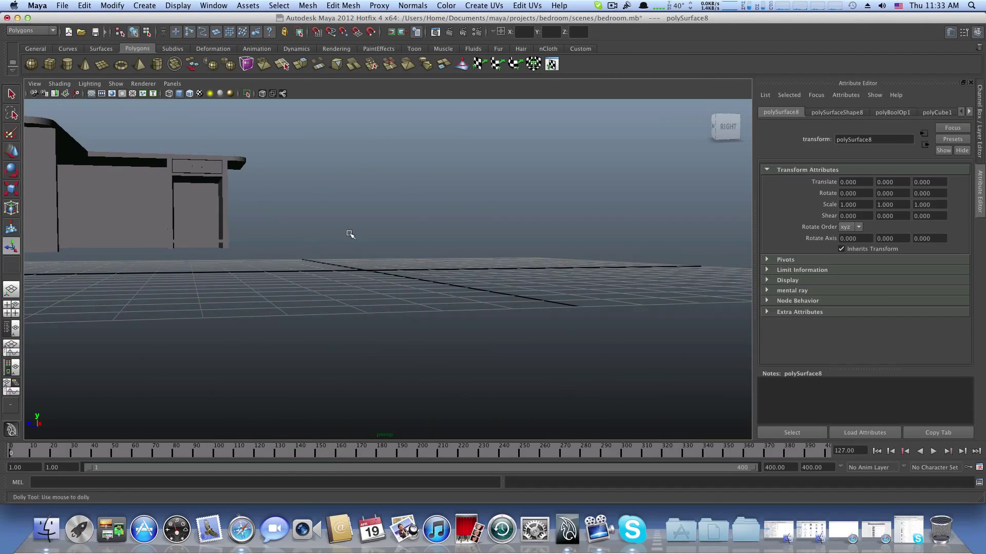
alt+drag(347, 233, 190, 247)
alt+right_drag(189, 246, 144, 261)
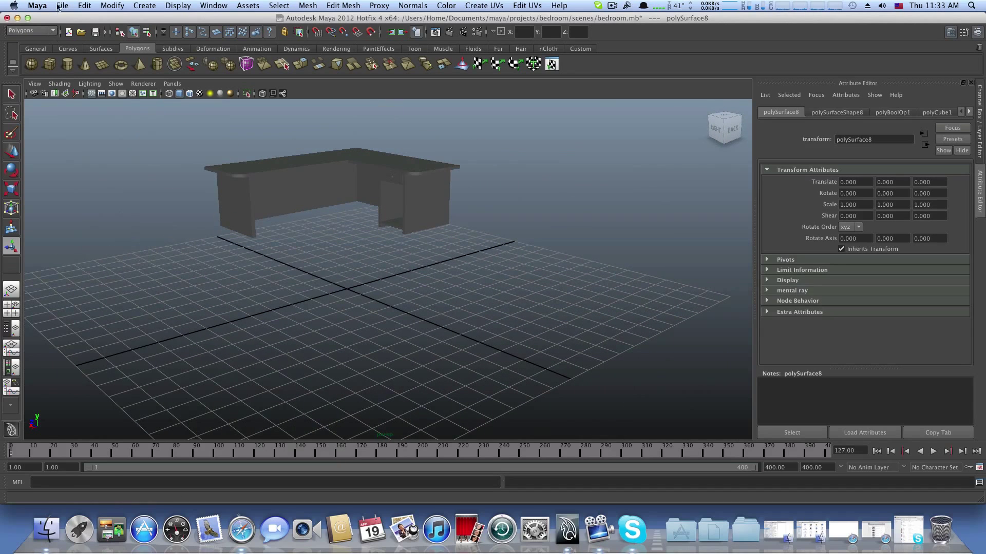
Step: Reopen bedroom.mb without saving and view the engraved bar beside the desk
click(62, 5)
click(80, 33)
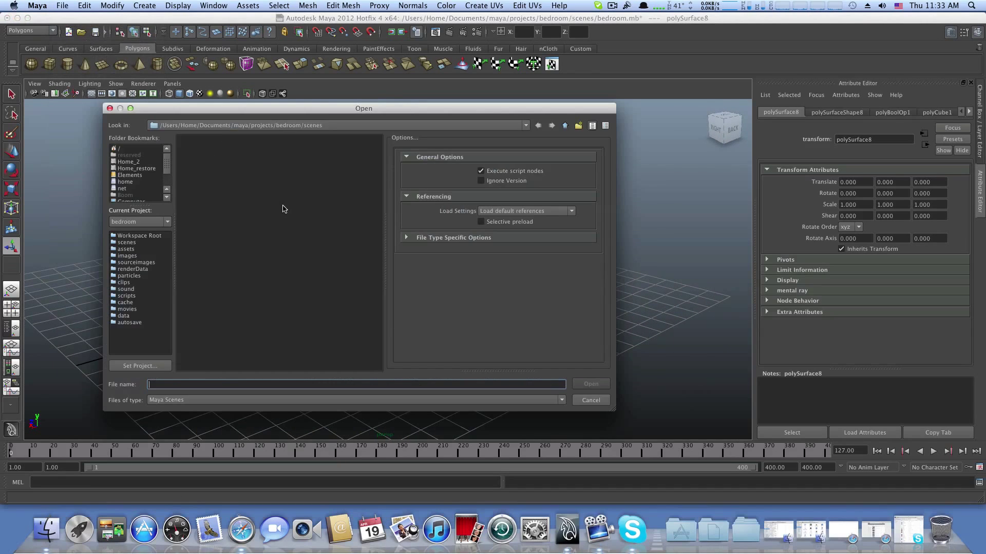
click(200, 141)
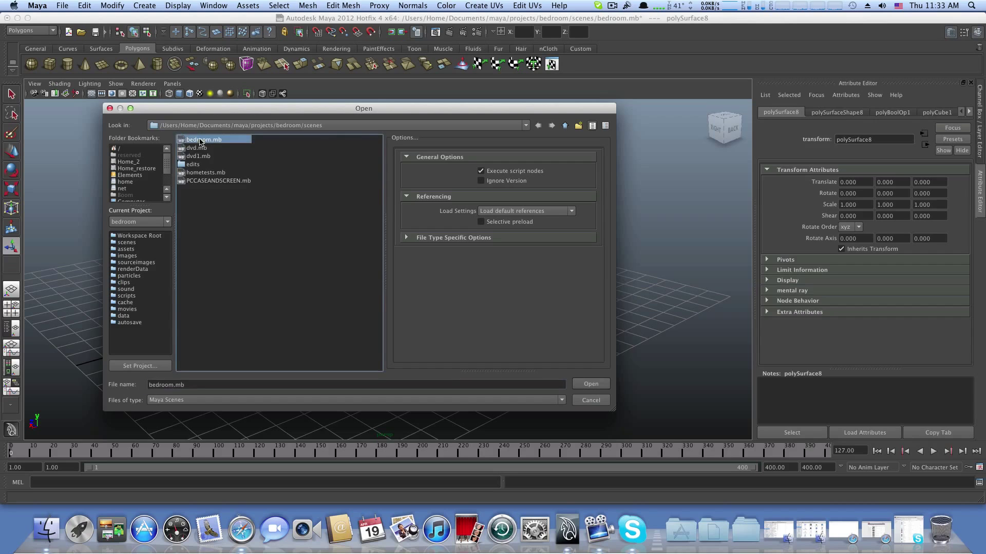
click(584, 383)
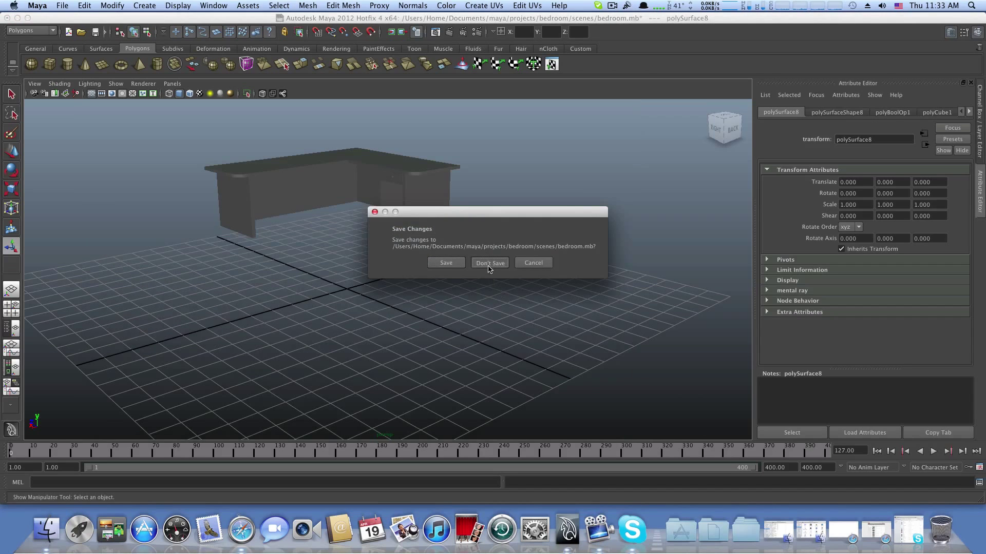
click(487, 264)
alt+drag(435, 308, 548, 325)
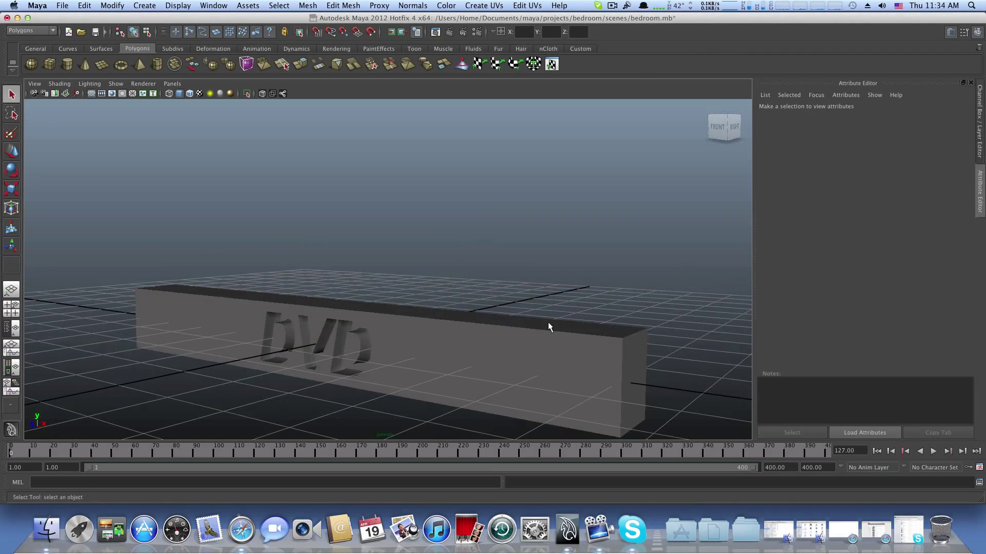
alt+right_drag(547, 326, 430, 319)
alt+drag(430, 318, 518, 330)
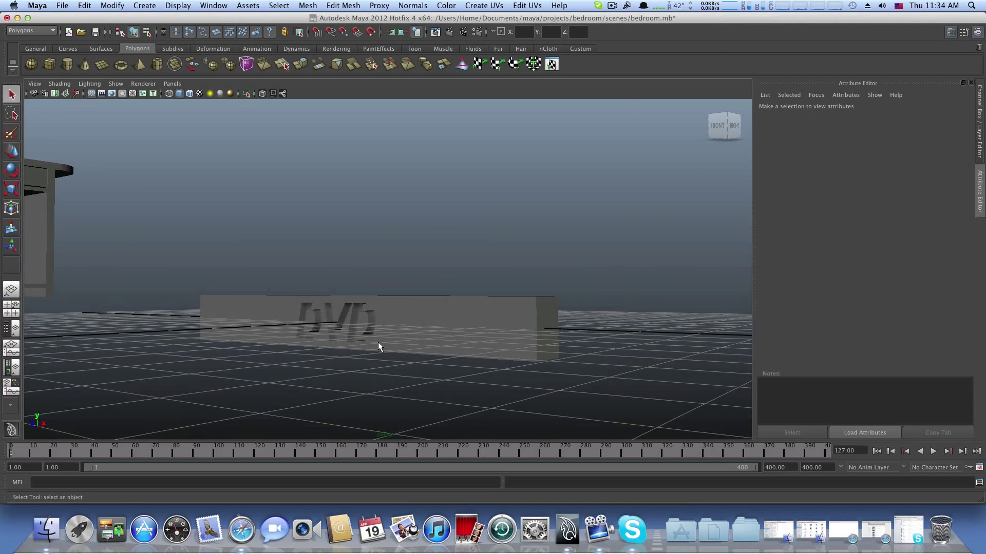
alt+drag(383, 343, 343, 345)
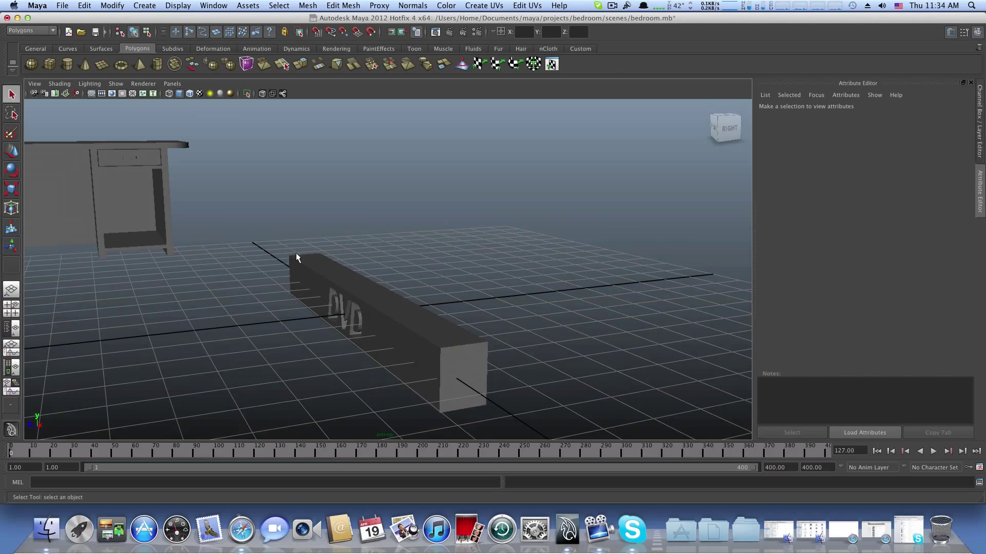
Step: Move the engraved DVD bar far along Z and create new bevelled DVD text
click(349, 299)
key(w)
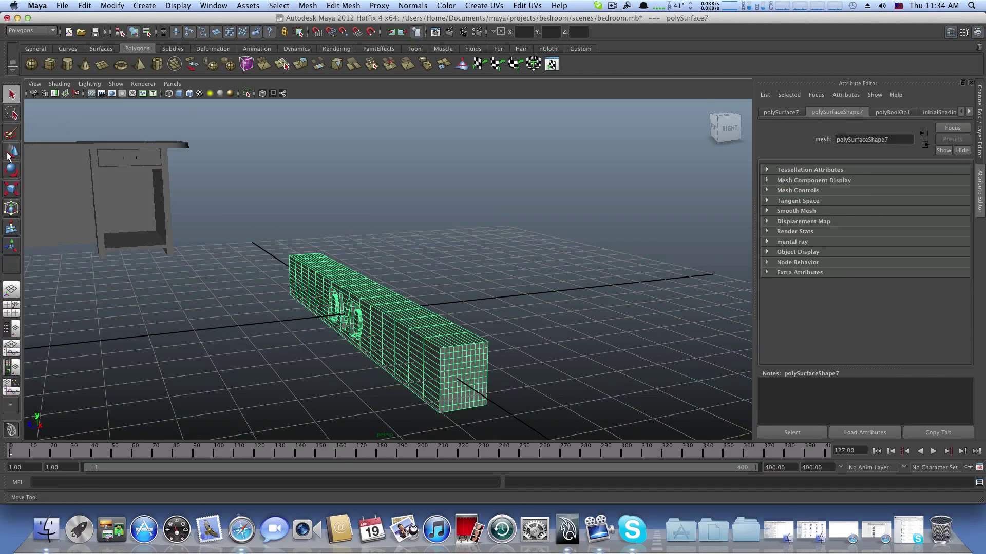
drag(329, 318, 167, 301)
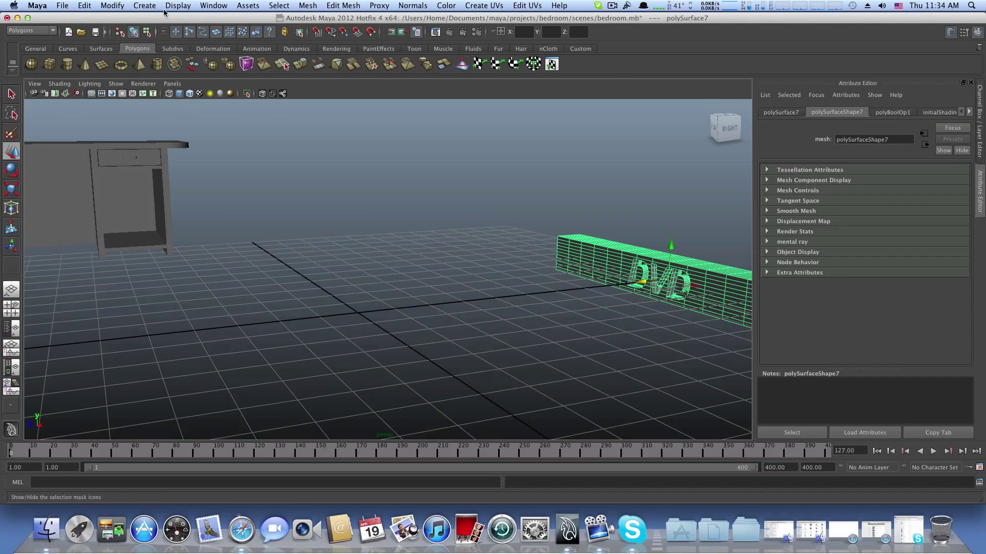
click(145, 6)
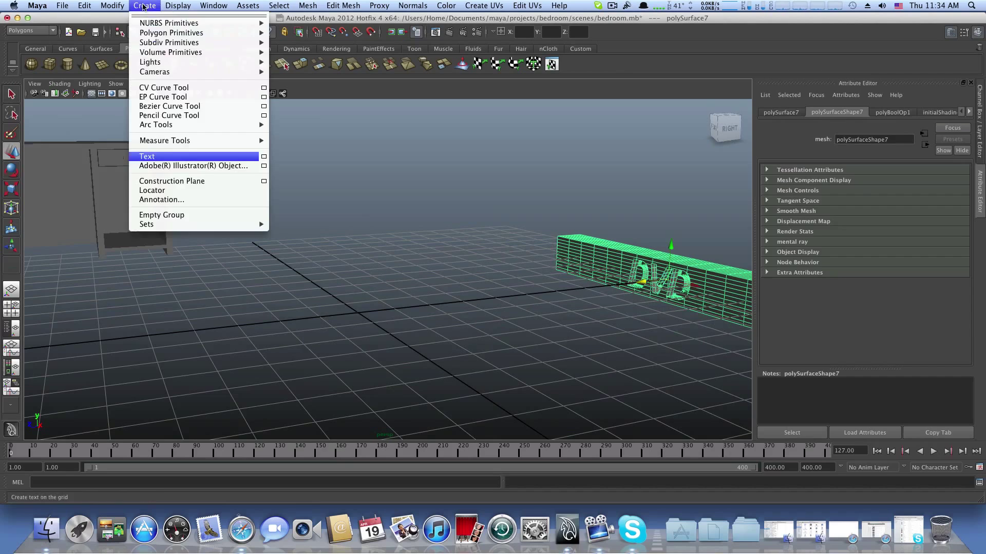
click(212, 156)
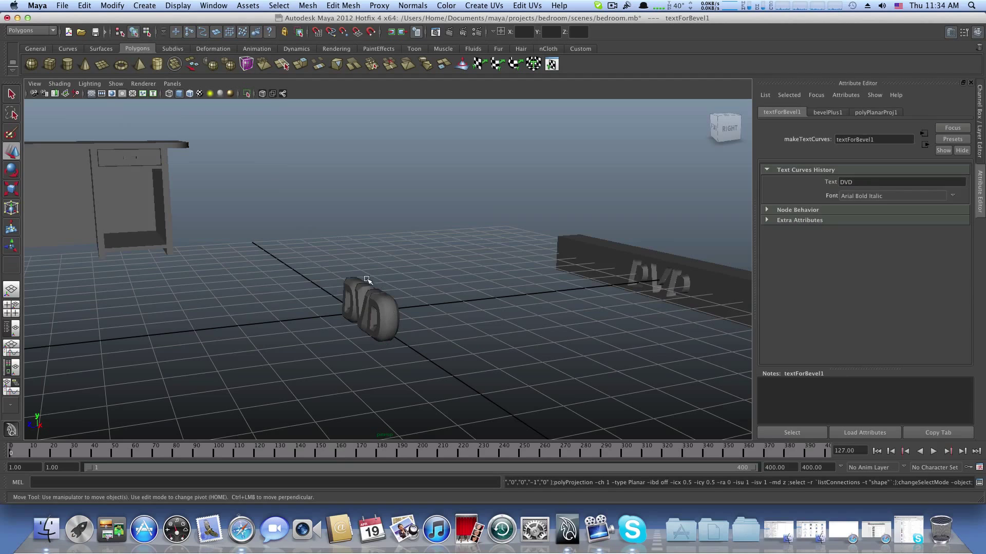
Step: Reduce the new DVD text's bevel width to 0.020
alt+drag(392, 321, 359, 308)
click(822, 113)
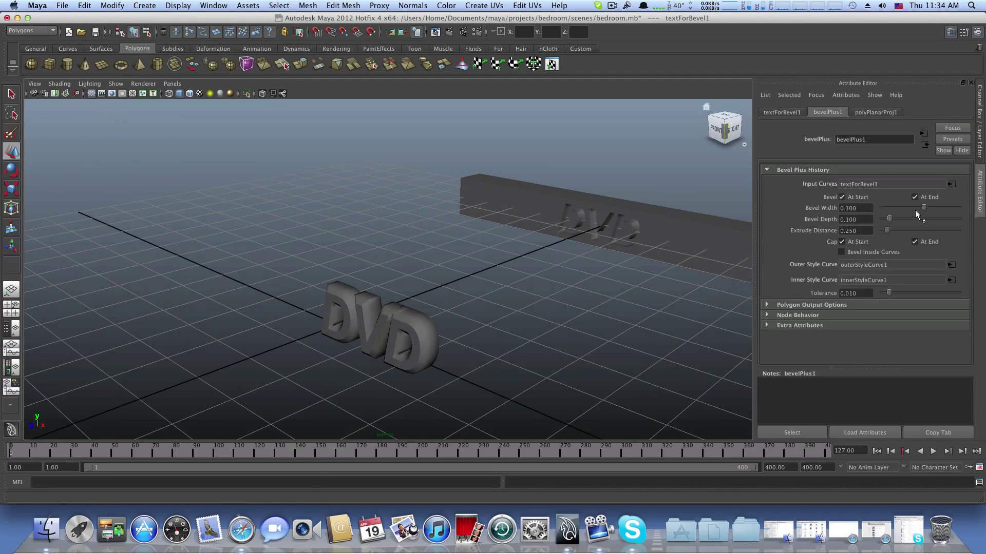
drag(923, 208, 922, 209)
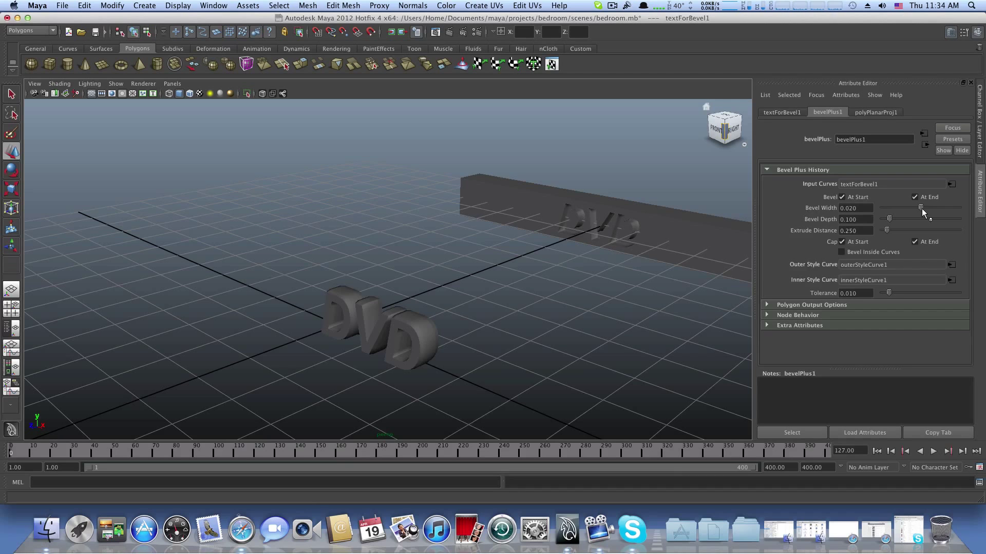
alt+drag(510, 306, 473, 301)
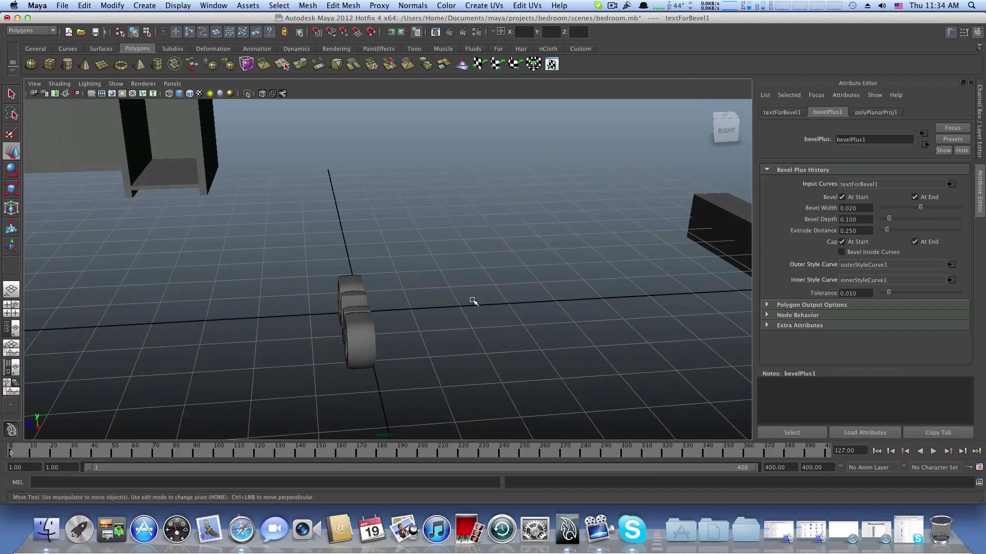
Step: Create a new polygon cube at the origin and stretch it into a long bar
click(49, 63)
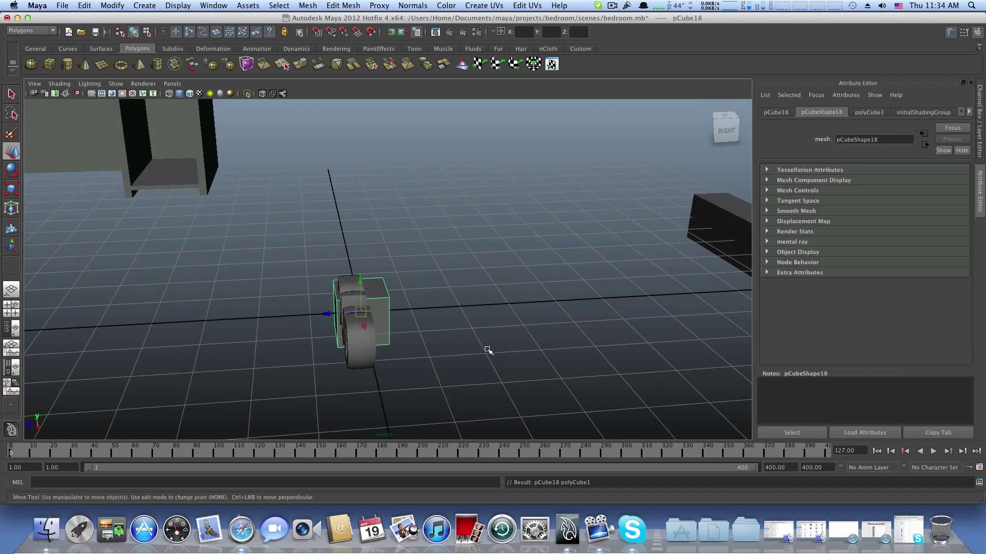
click(11, 189)
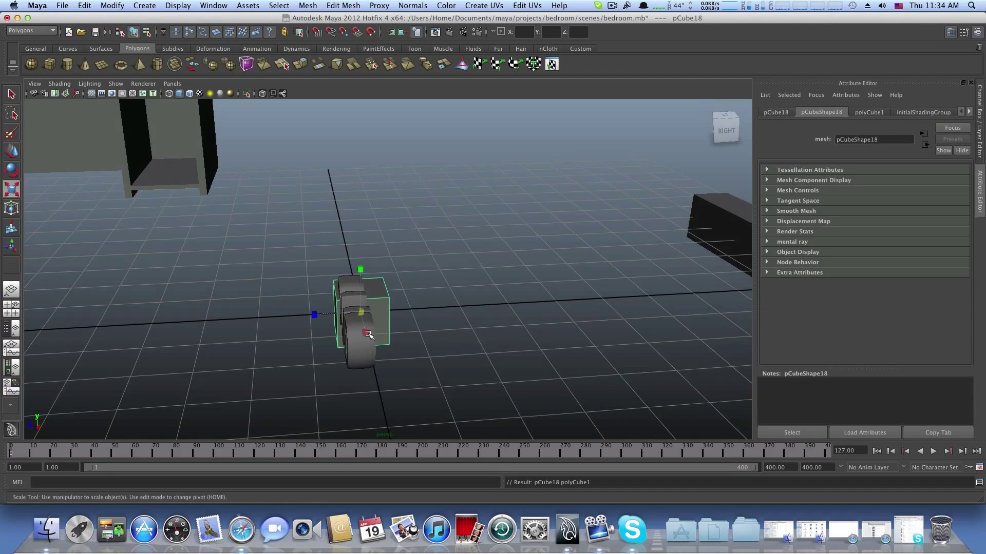
drag(368, 334, 383, 388)
drag(364, 333, 419, 368)
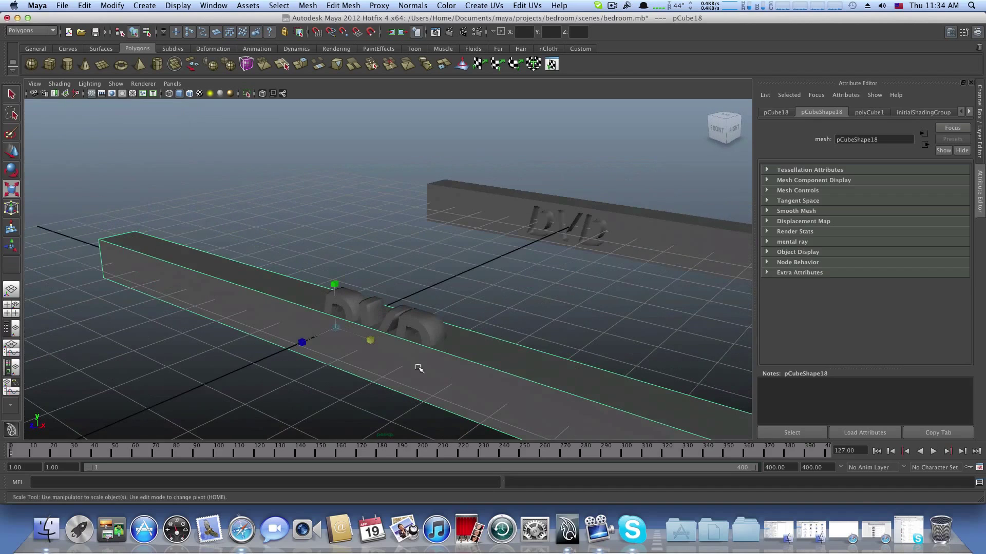
Step: Add subdivisions to the new bar, giving 15, 16 and 16
click(383, 307)
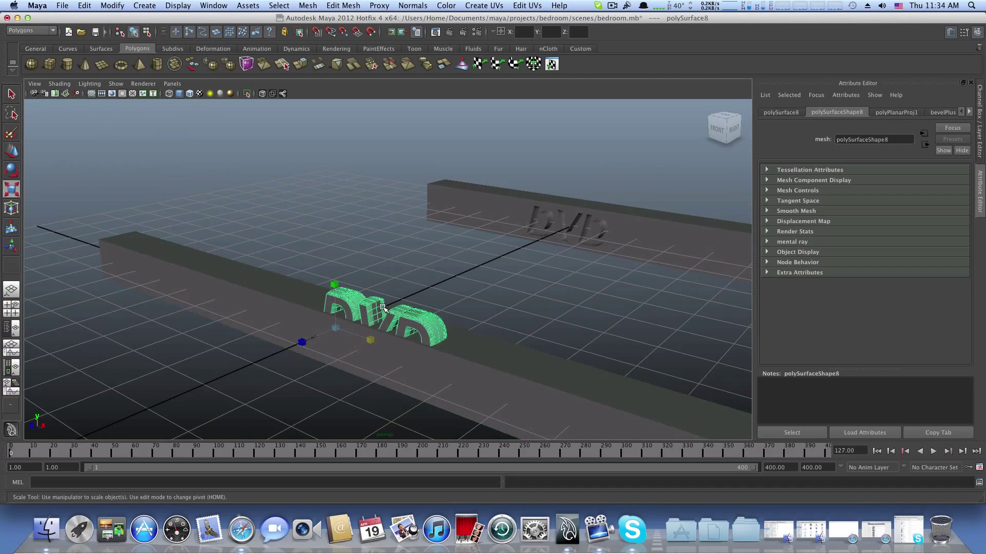
click(425, 379)
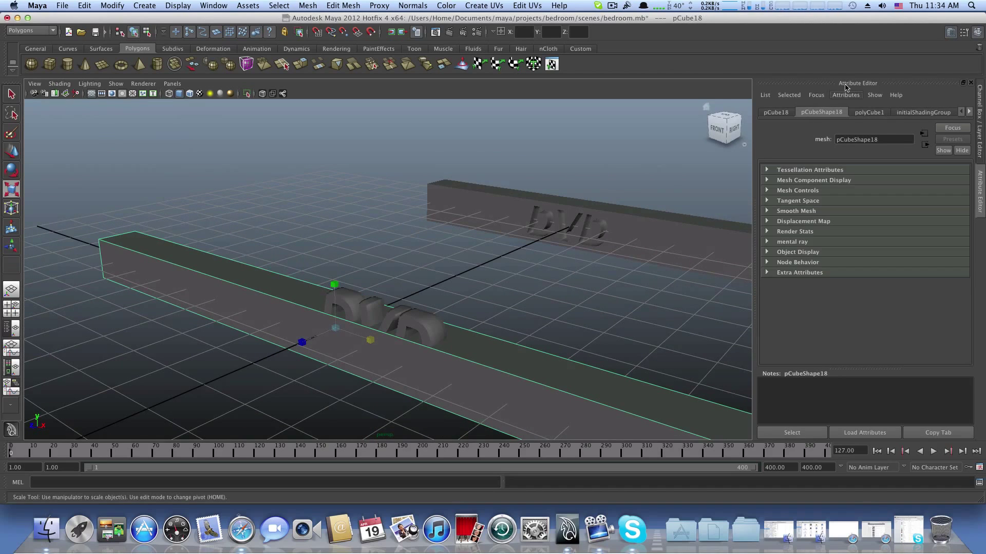
click(869, 113)
drag(882, 220, 910, 244)
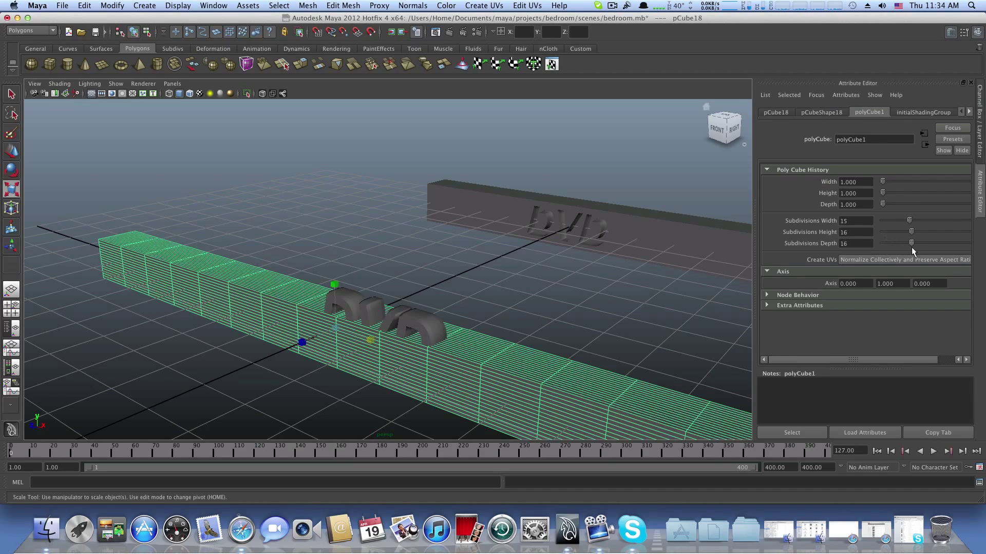
Step: Lower the DVD text into the bar, to -1.359, -0.429, 0.257
click(372, 305)
key(w)
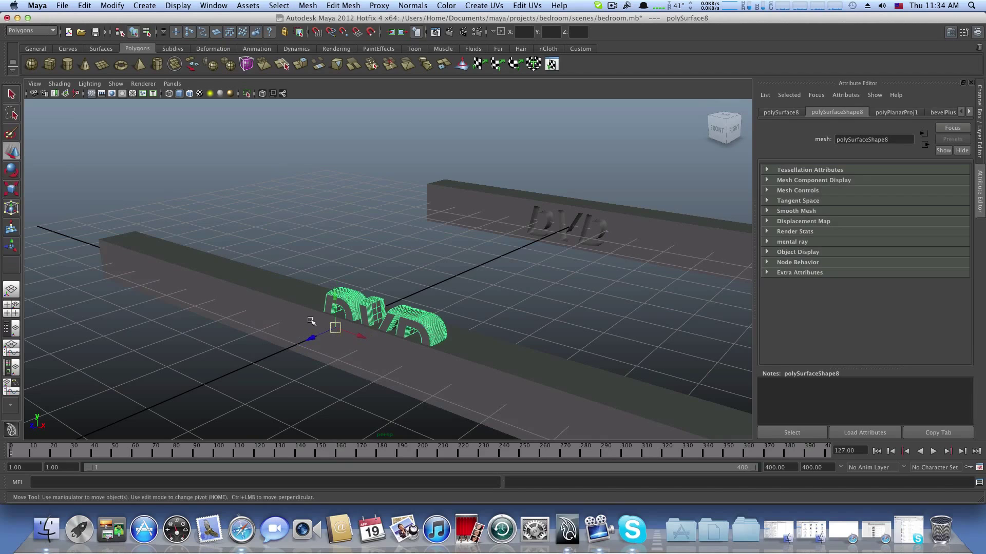
drag(344, 294, 344, 344)
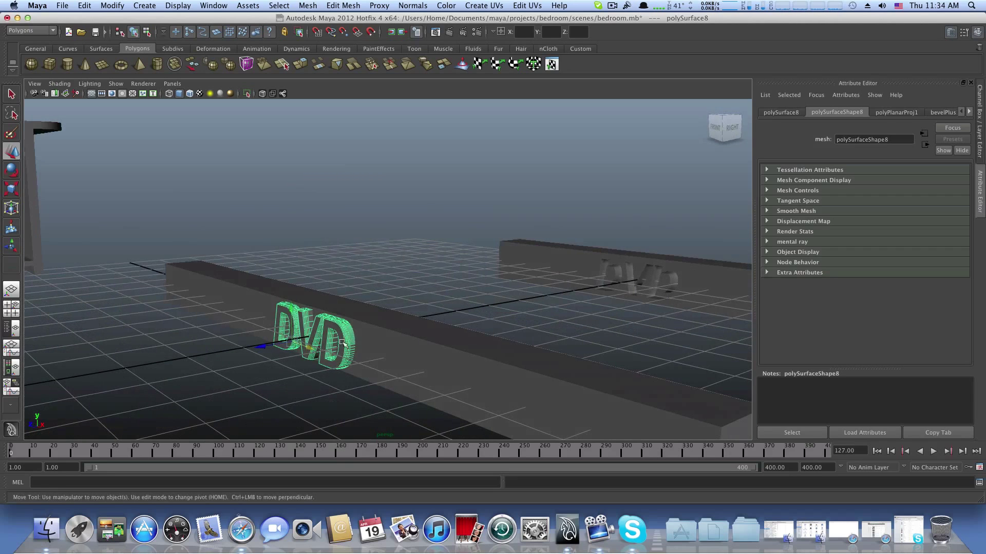
Step: Subtract the DVD text from the new bar, creating polySurface9, and inspect the engraving
click(368, 347)
click(342, 359)
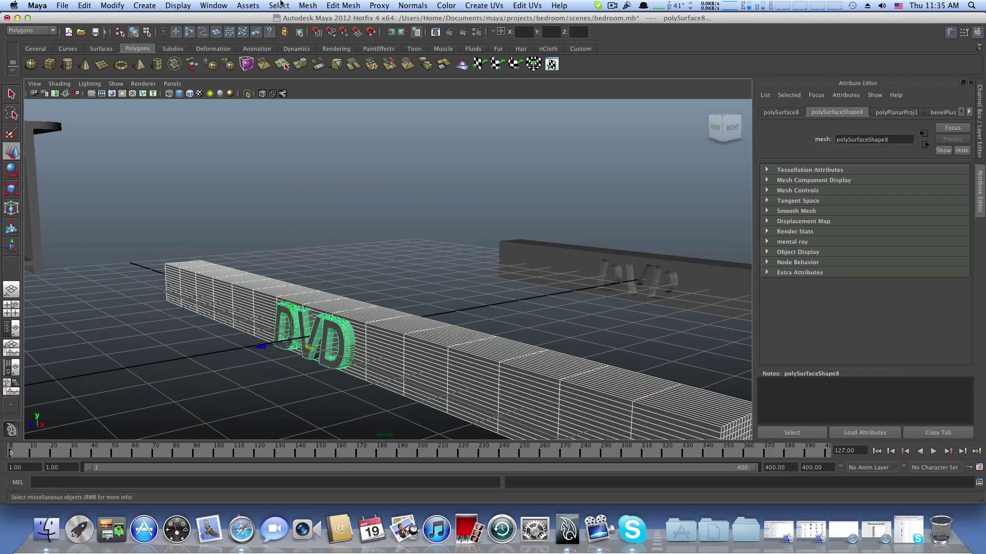
click(303, 5)
mouse_move(358, 51)
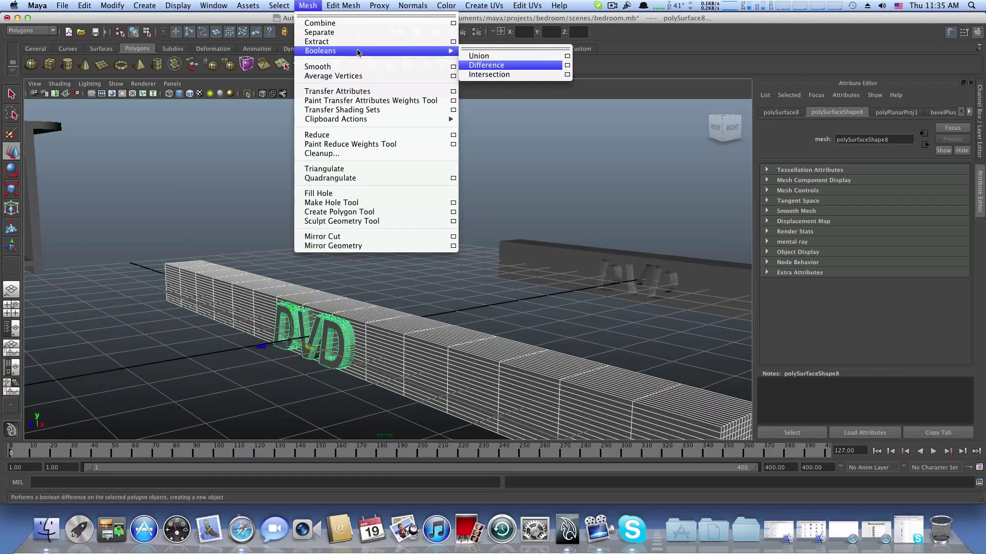
click(484, 66)
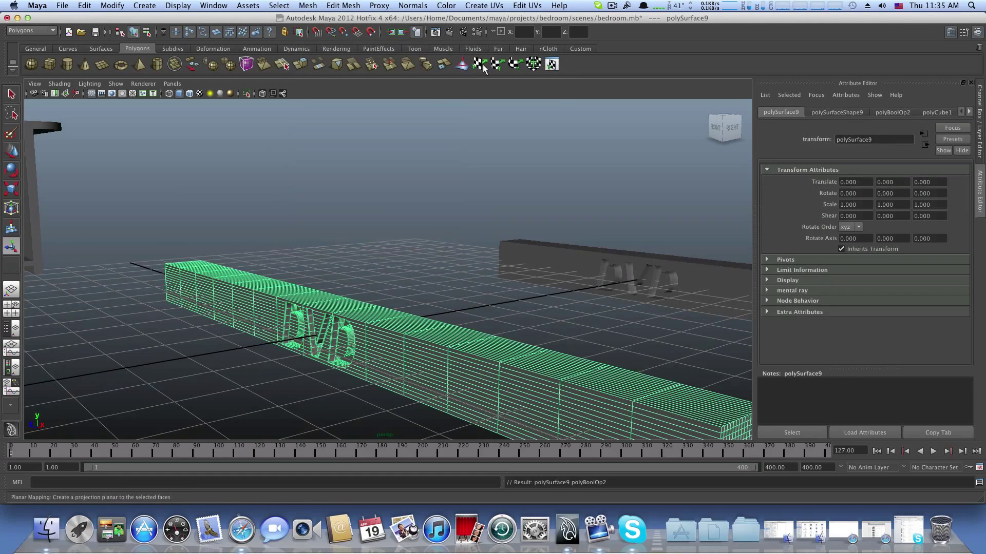
scroll(449, 188, down, 5)
scroll(378, 187, up, 5)
alt+drag(316, 194, 400, 200)
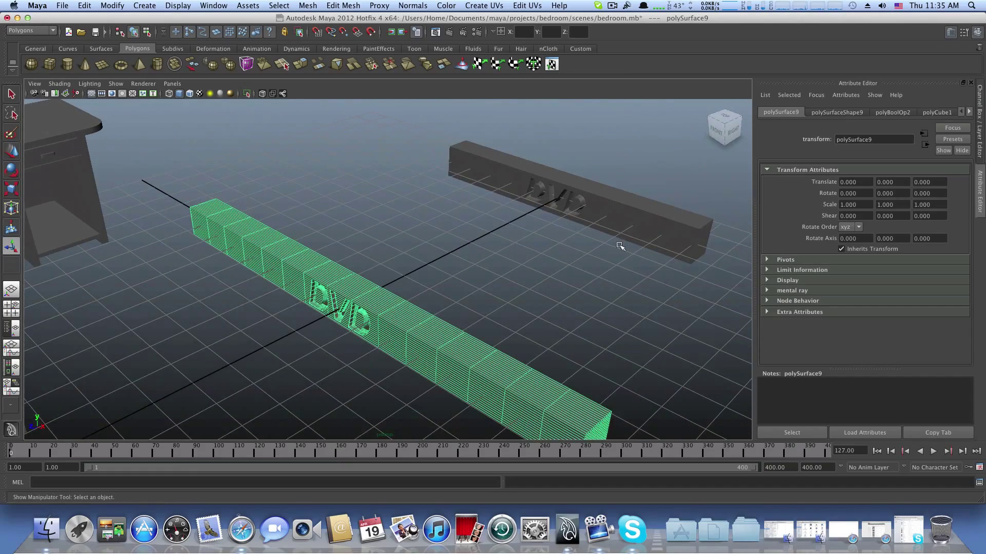
alt+drag(561, 237, 502, 245)
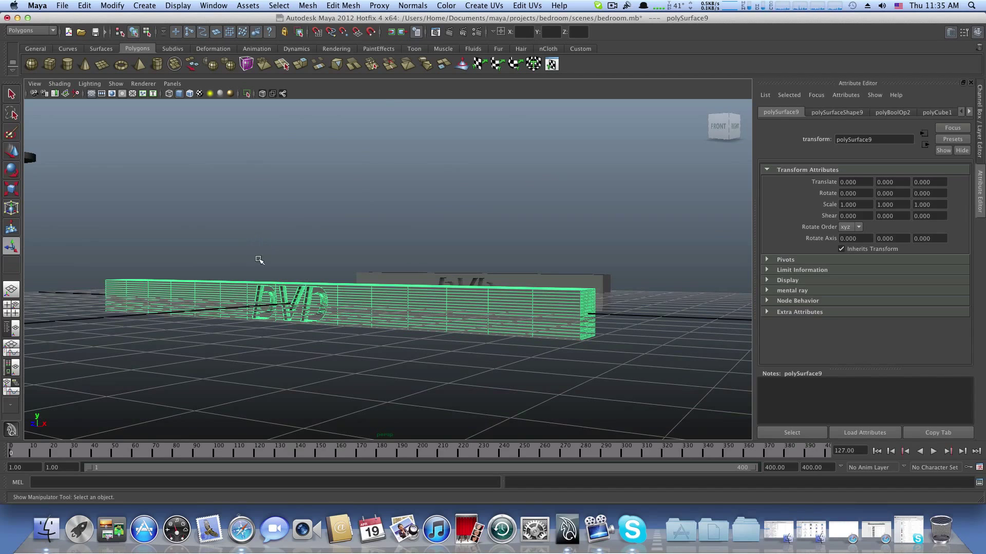
alt+drag(225, 271, 434, 335)
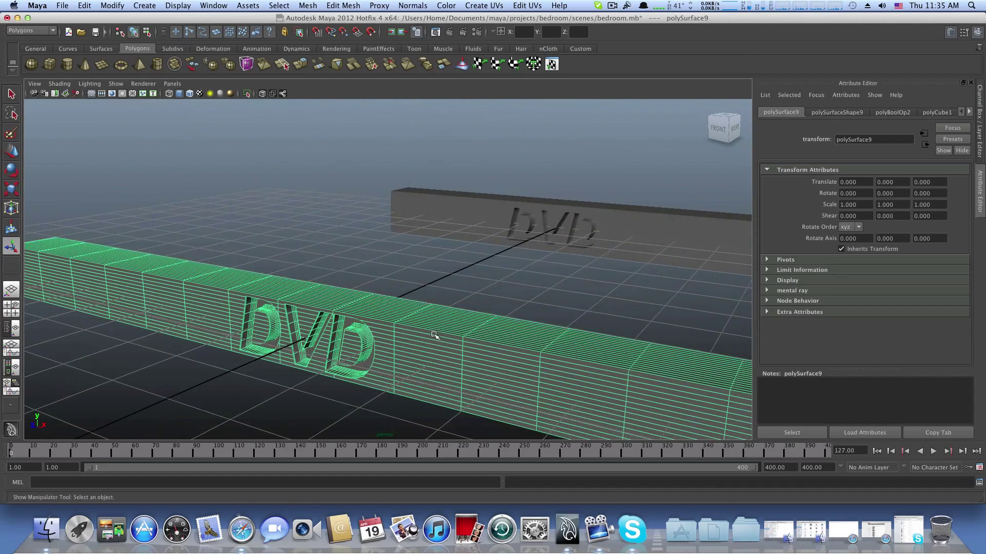
click(298, 5)
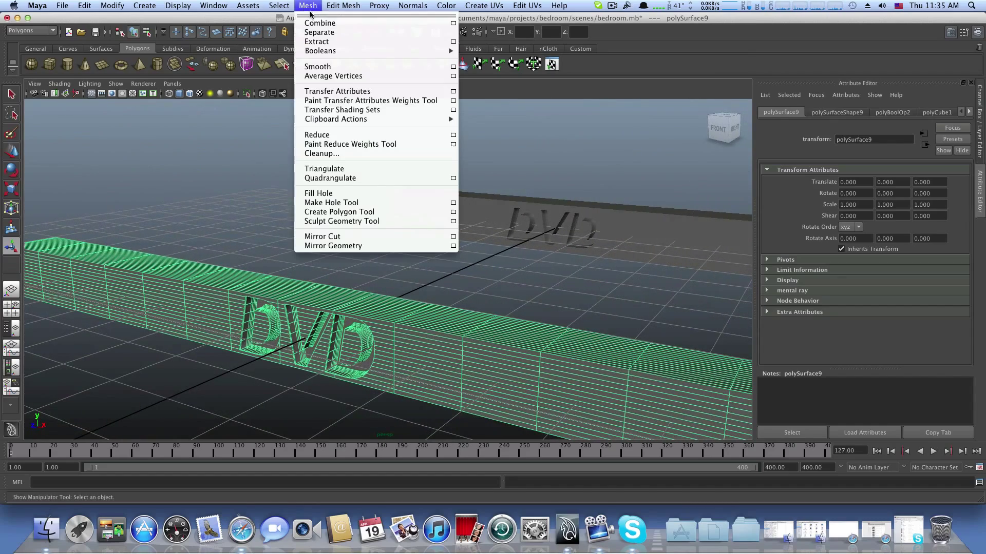
mouse_move(358, 51)
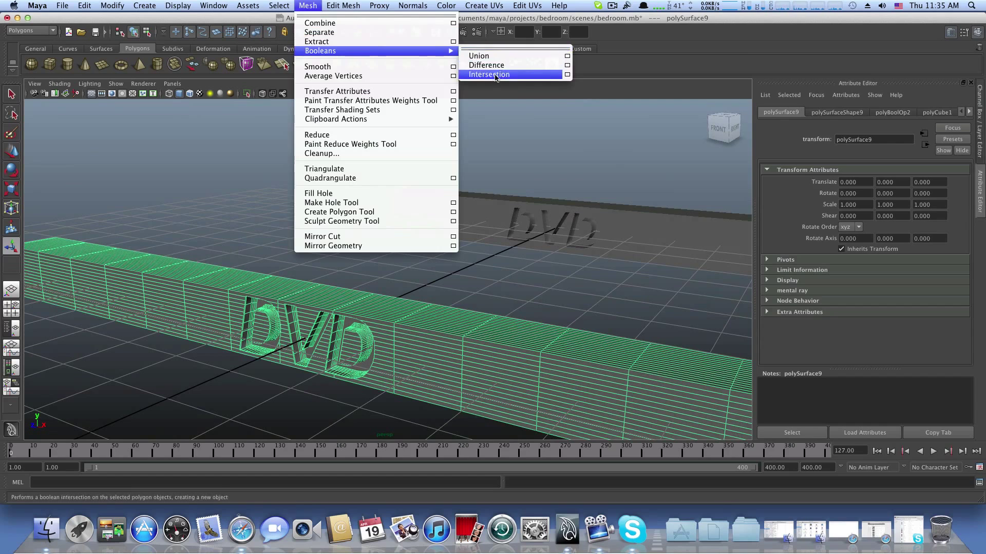
click(344, 226)
alt+drag(344, 225, 270, 192)
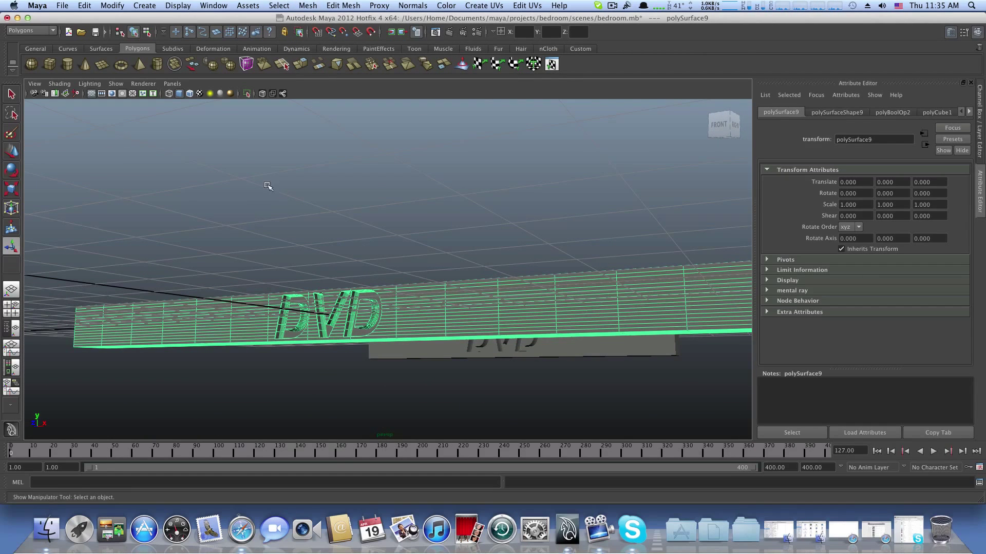
alt+drag(401, 257, 503, 271)
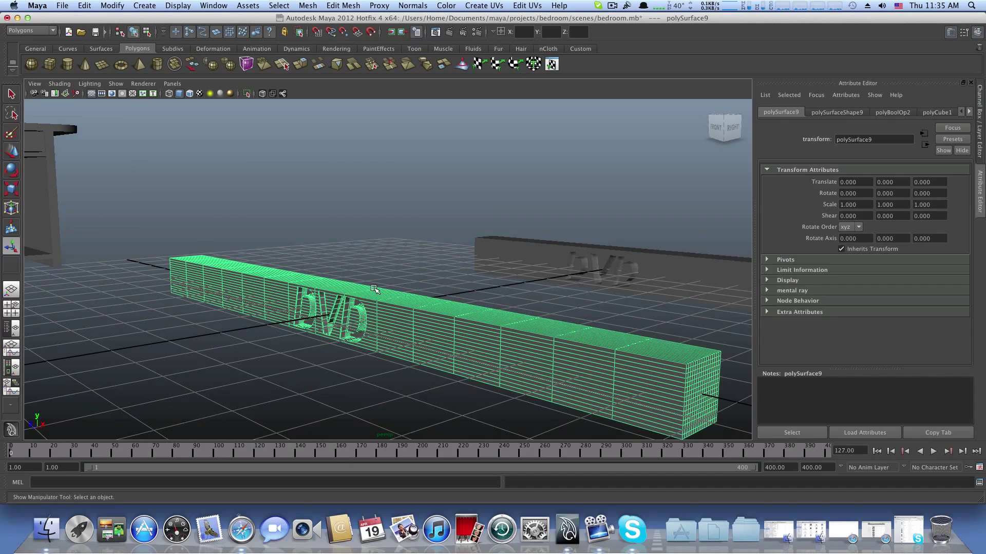
scroll(403, 282, down, 6)
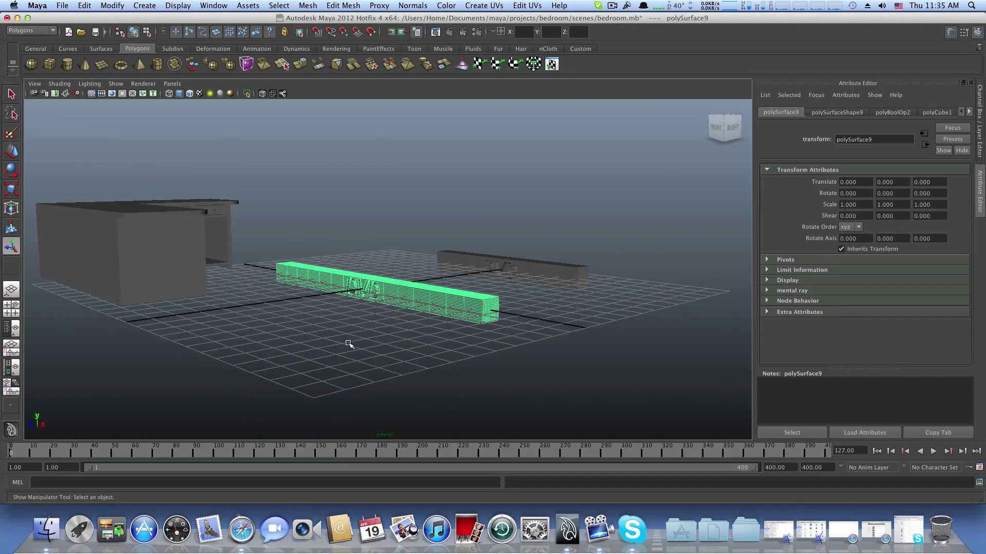
scroll(349, 344, down, 5)
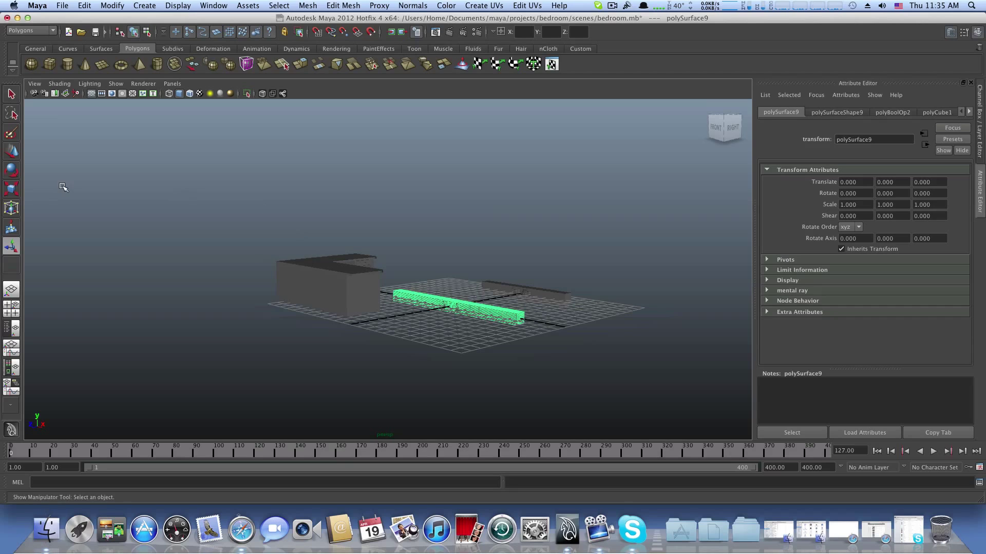
Step: With the Move tool, push the engraved bar far left, then bring it back toward the scene centre
click(18, 156)
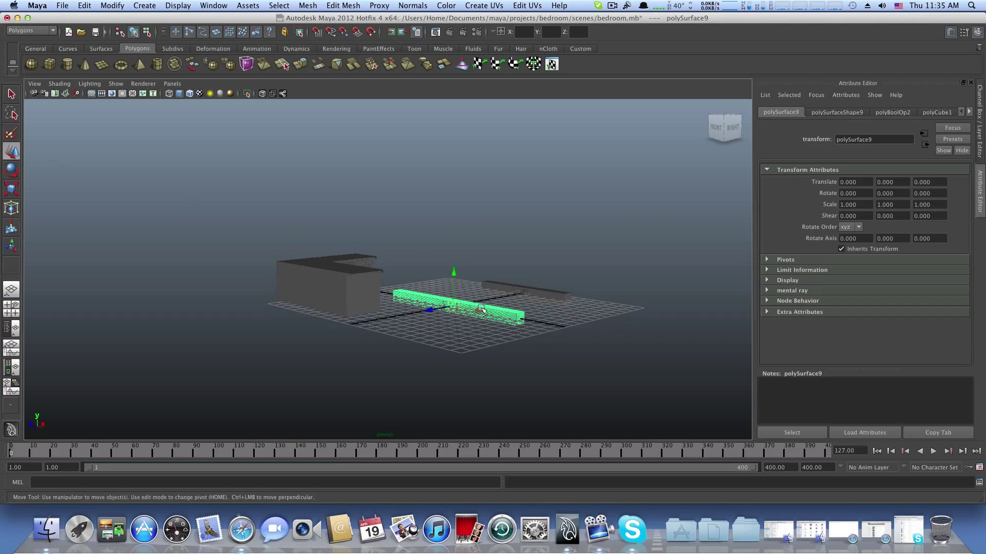
drag(481, 308, 41, 230)
alt+middle_drag(41, 230, 177, 267)
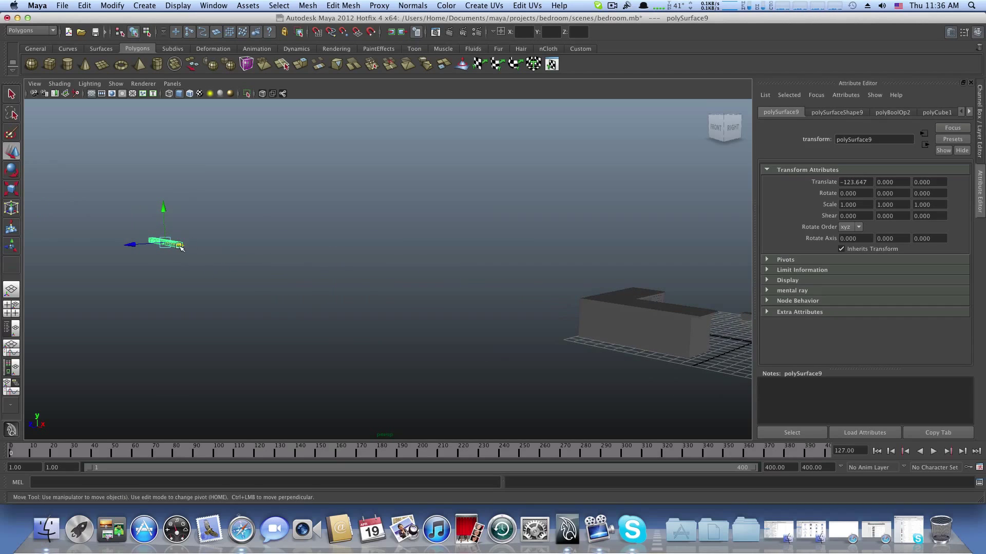
drag(180, 247, 41, 241)
alt+middle_drag(150, 220, 355, 226)
drag(121, 231, 24, 186)
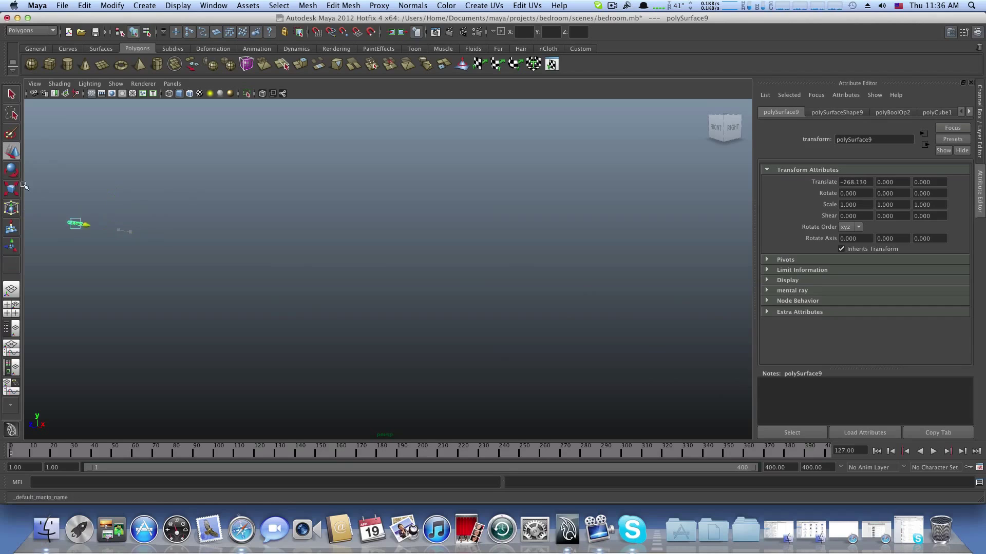
drag(77, 224, 3, 226)
alt+middle_drag(140, 247, 231, 260)
alt+middle_drag(33, 233, 134, 241)
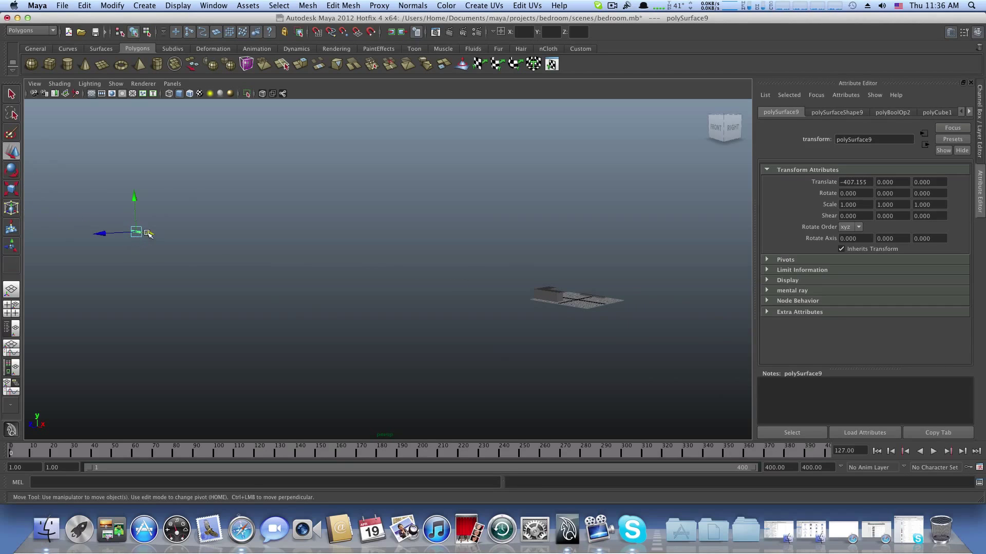
drag(148, 234, 655, 323)
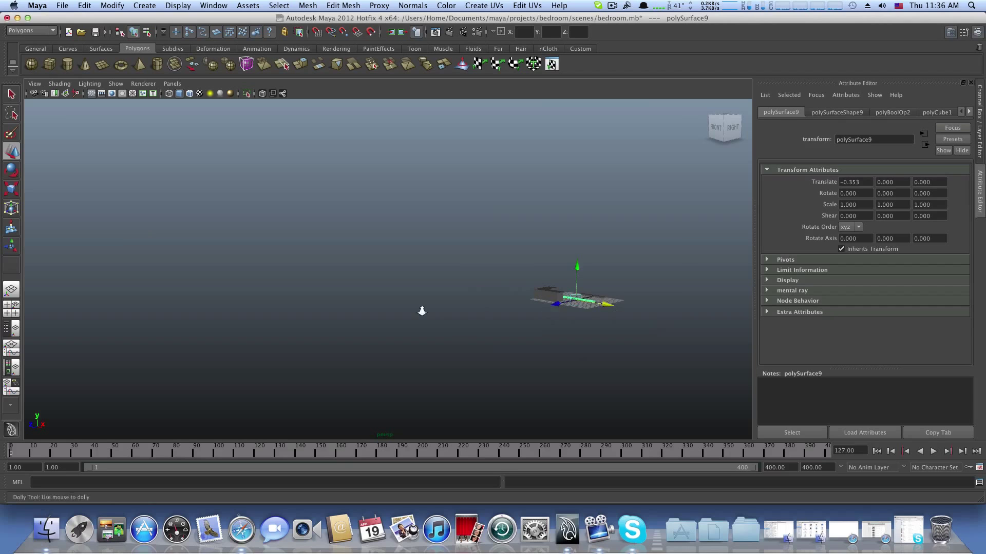
Step: Zoom in close on the DVD bar and slide it slightly along the X axis
alt+right_drag(421, 311, 321, 352)
alt+middle_drag(563, 377, 361, 374)
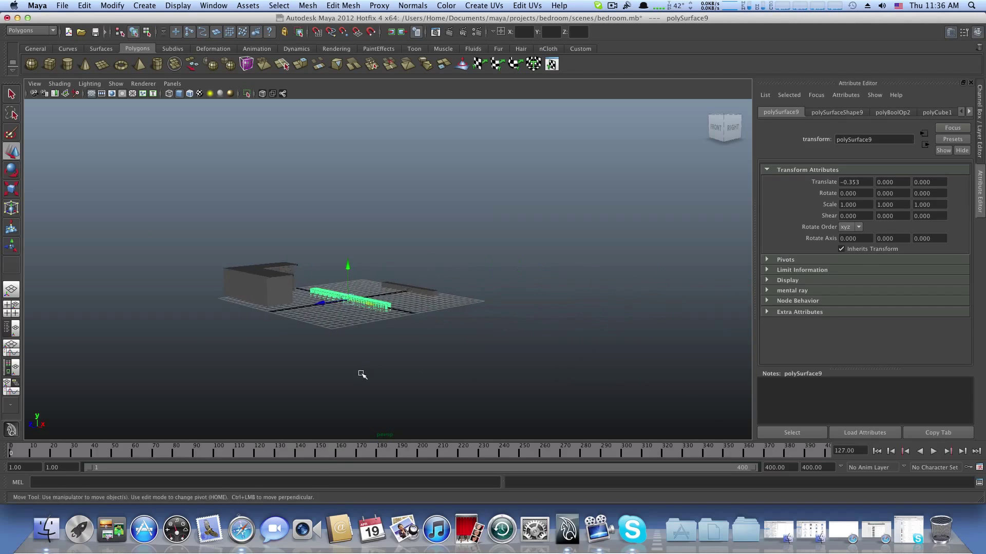
alt+drag(361, 374, 576, 392)
alt+middle_drag(576, 392, 487, 355)
alt+drag(486, 355, 352, 319)
alt+right_drag(352, 318, 419, 321)
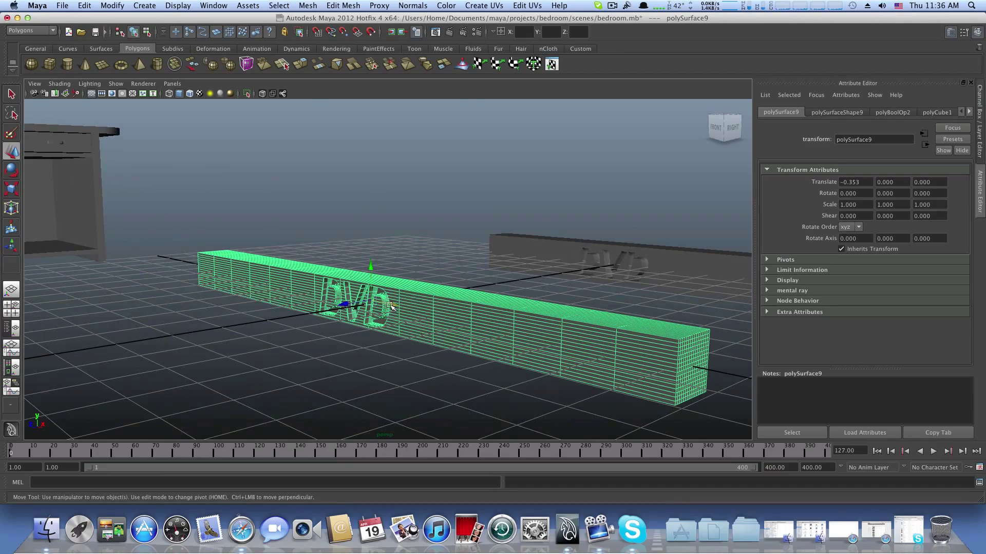
drag(391, 306, 433, 327)
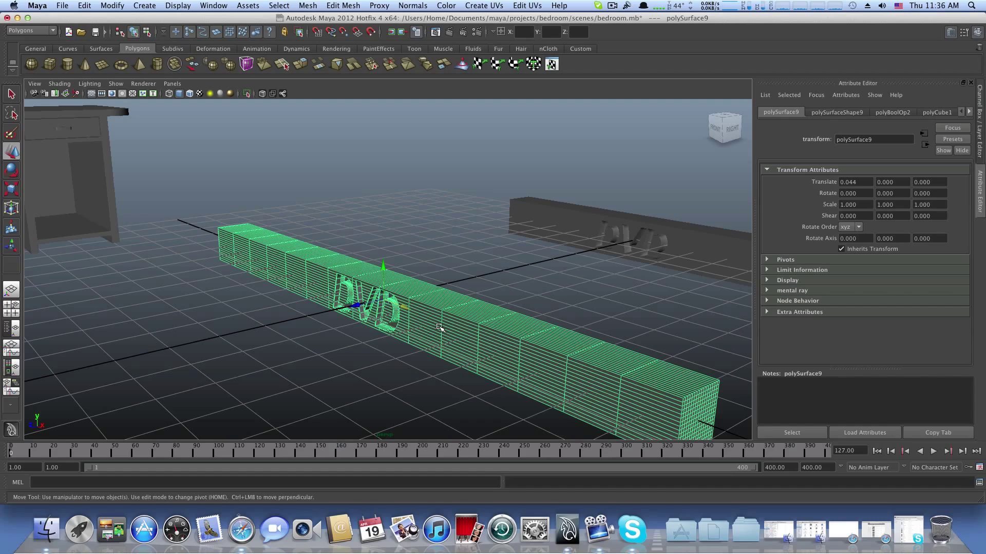
Step: Orbit around the bar to inspect the DVD lettering from low frontal and three-quarter views
alt+drag(484, 310, 431, 341)
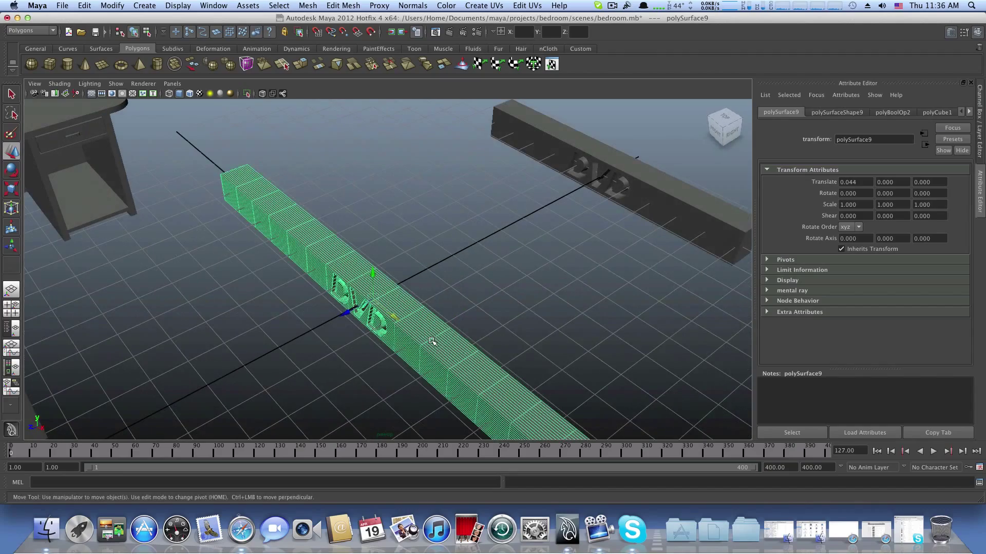
mouse_move(354, 333)
alt+mouse_down()
mouse_move(385, 305)
mouse_move(321, 340)
mouse_move(357, 322)
mouse_move(347, 321)
mouse_move(386, 339)
mouse_move(349, 319)
alt+mouse_up()
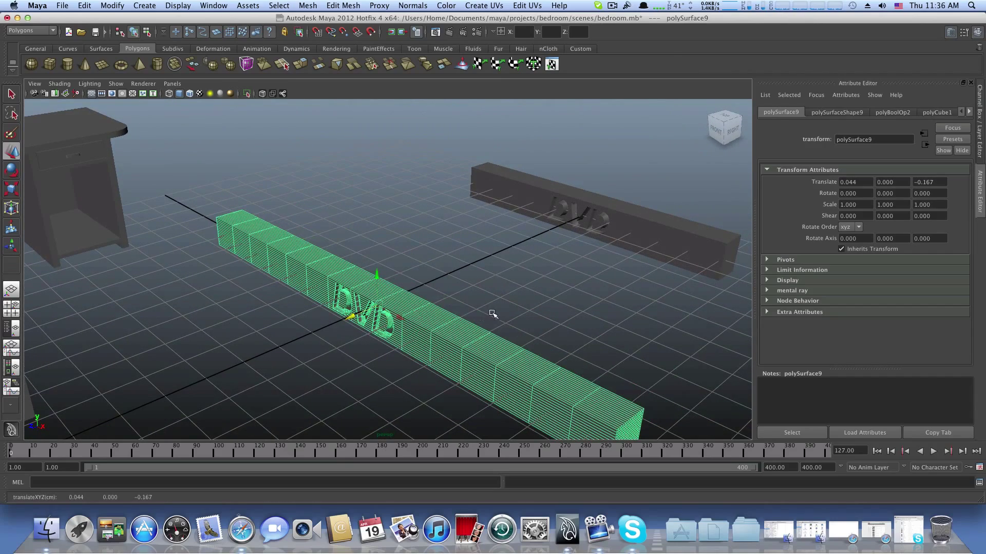
alt+drag(493, 314, 354, 344)
alt+drag(468, 329, 440, 318)
alt+right_drag(359, 330, 620, 402)
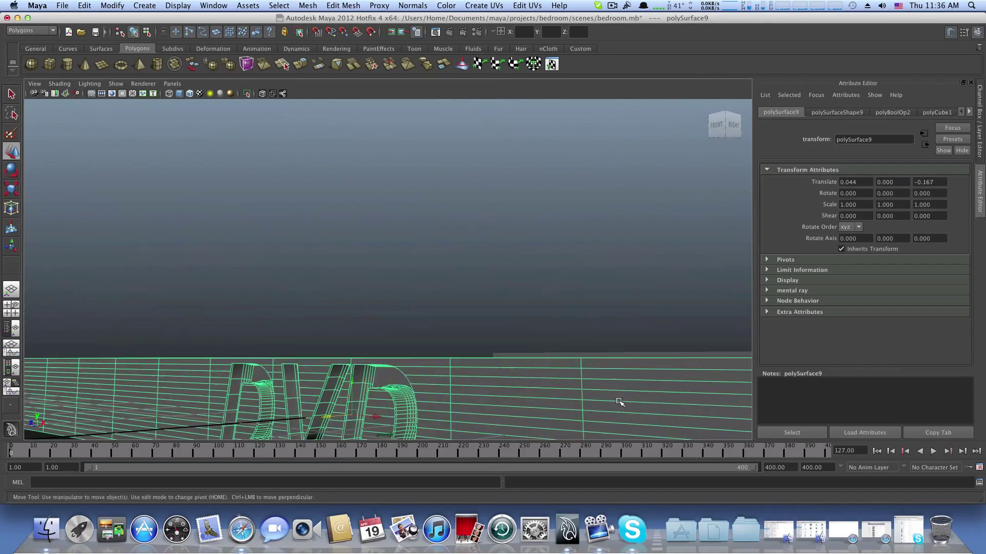
alt+drag(620, 402, 521, 361)
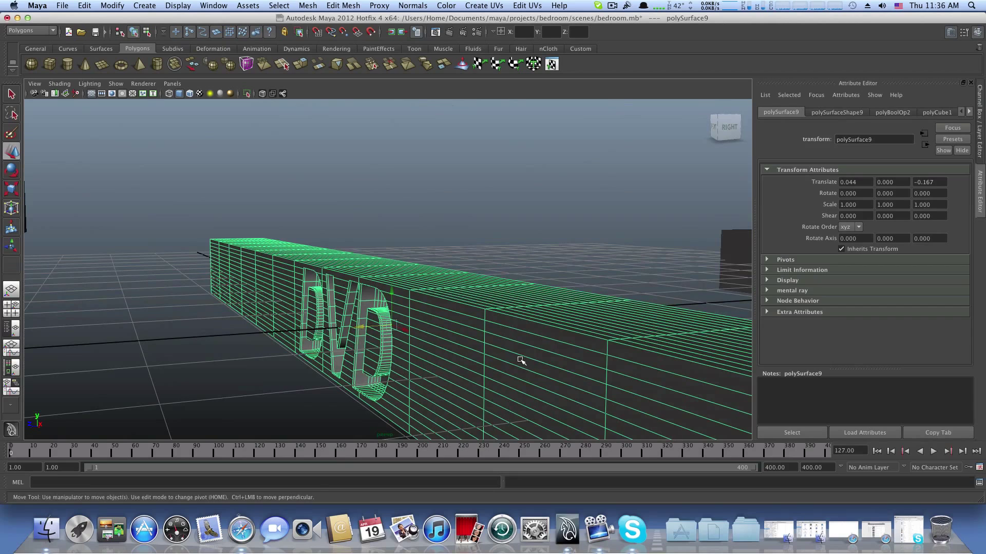
Step: Undo the bar move and the Boolean Difference, then slide the separated DVD letters along the bar
key(z)
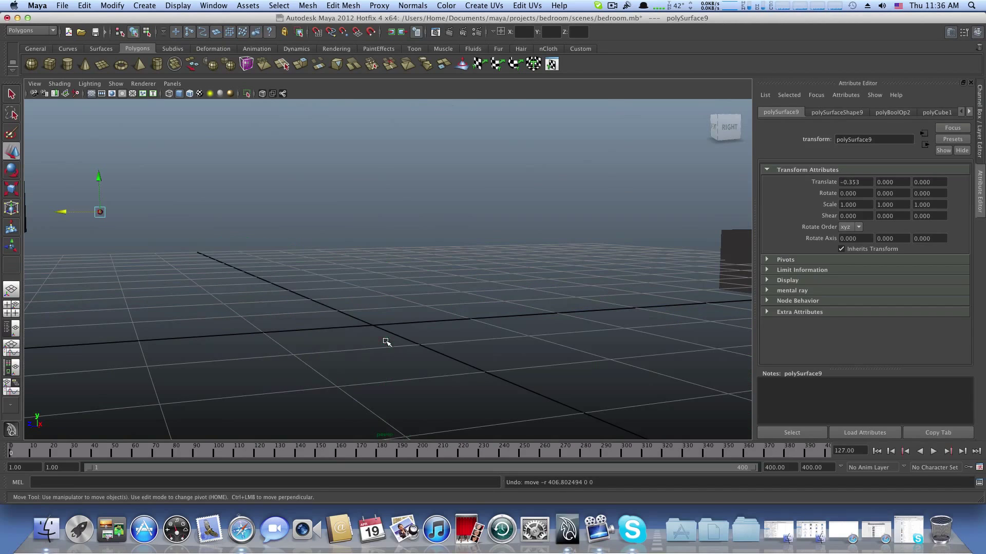
key(z)
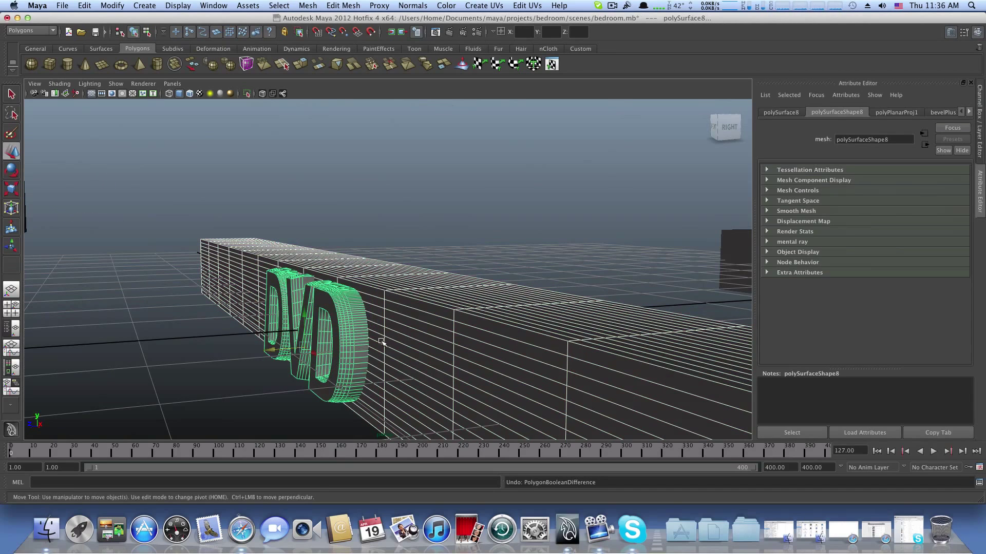
key(z)
drag(268, 352, 277, 372)
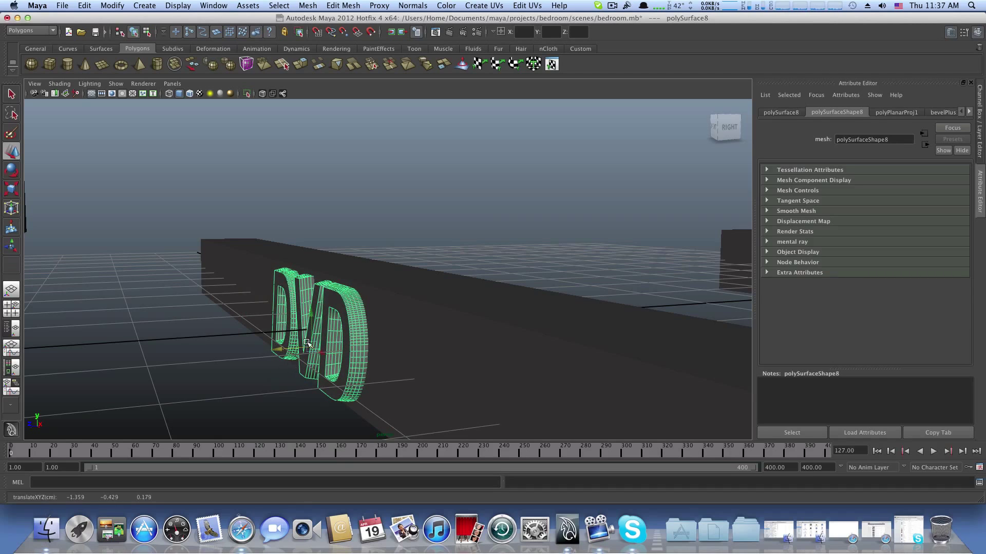
Step: Reselect the DVD letters and nudge them along X and Z until Z reads 0.147
click(359, 347)
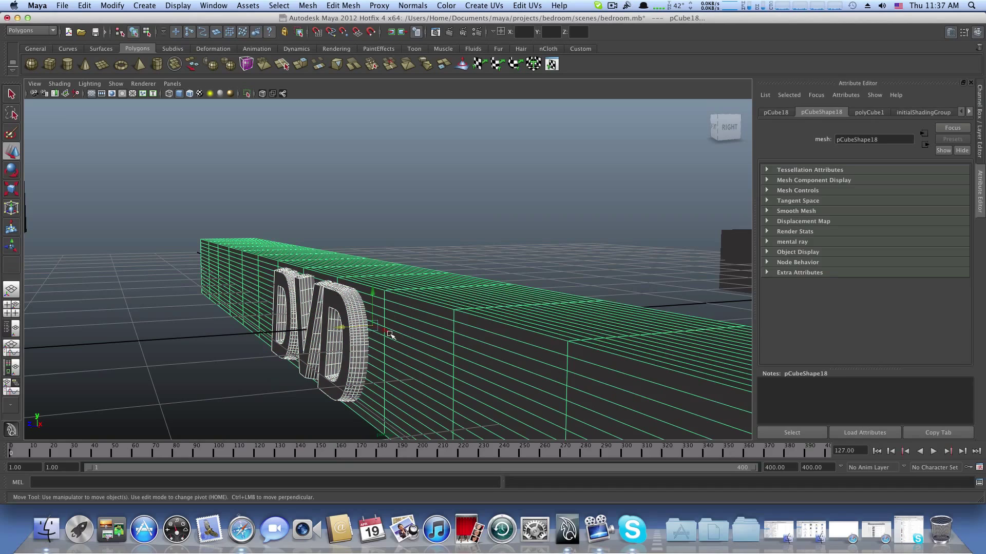
click(322, 341)
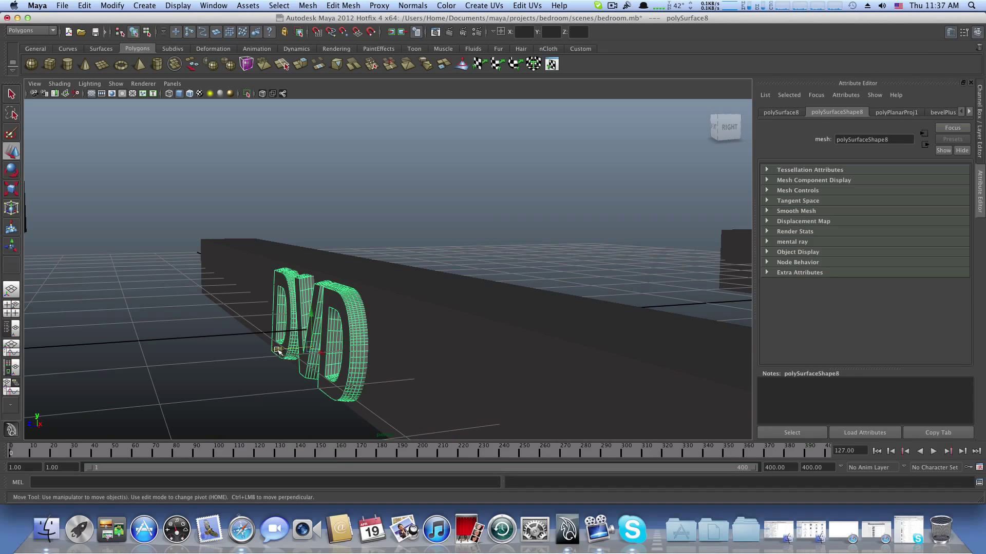
drag(278, 350, 276, 352)
alt+right_drag(275, 351, 396, 359)
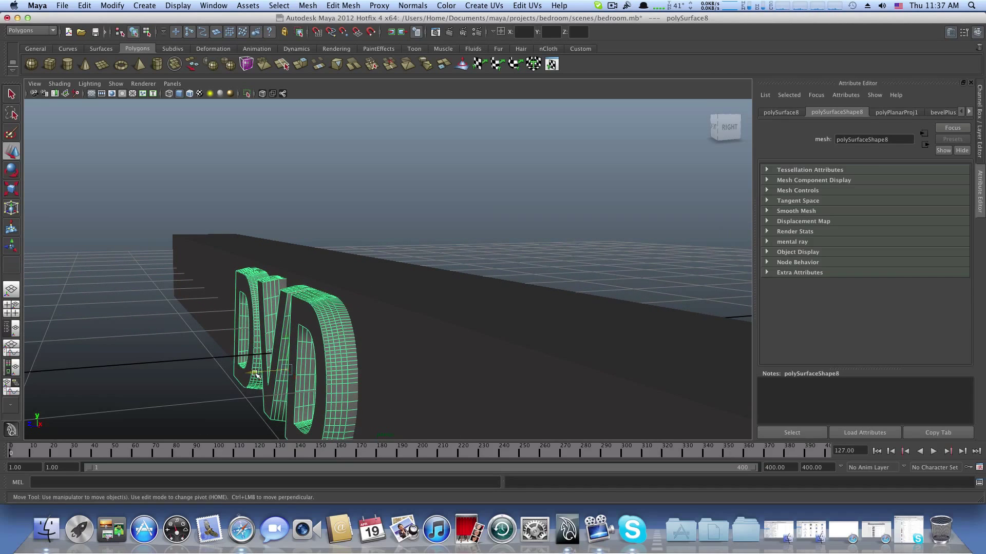
drag(255, 375, 288, 336)
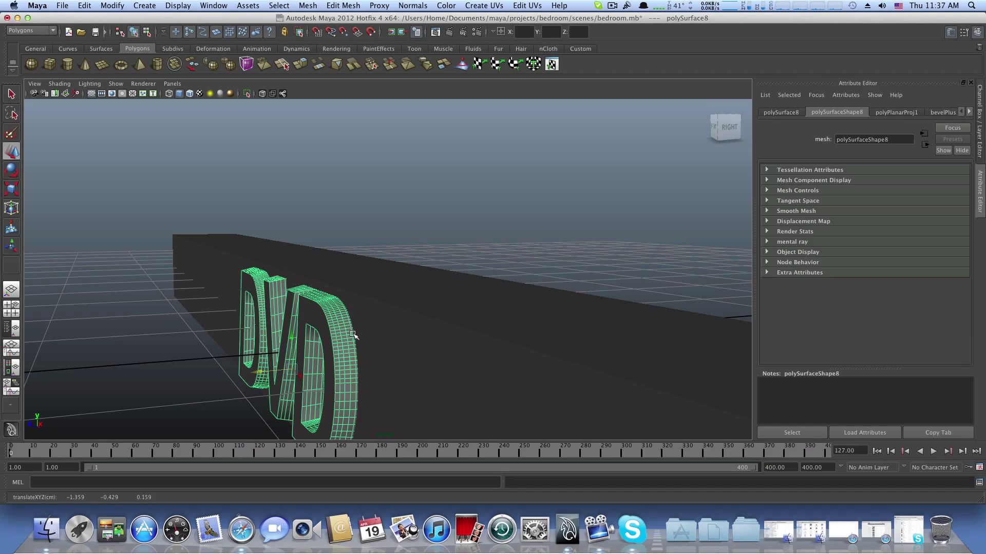
drag(259, 372, 260, 373)
Step: Select the bar, add the DVD letters, and apply Mesh > Booleans > Difference to engrave them
click(393, 342)
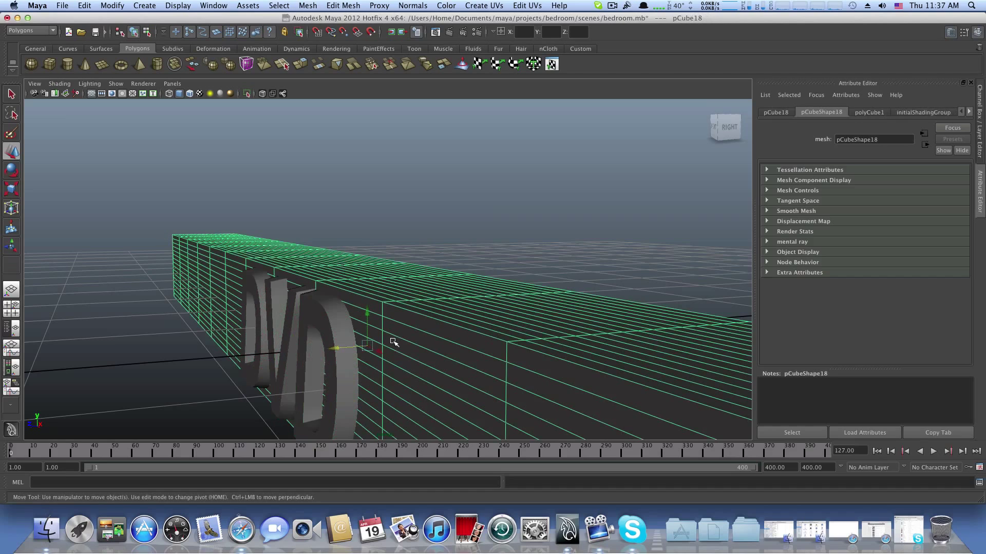
click(329, 314)
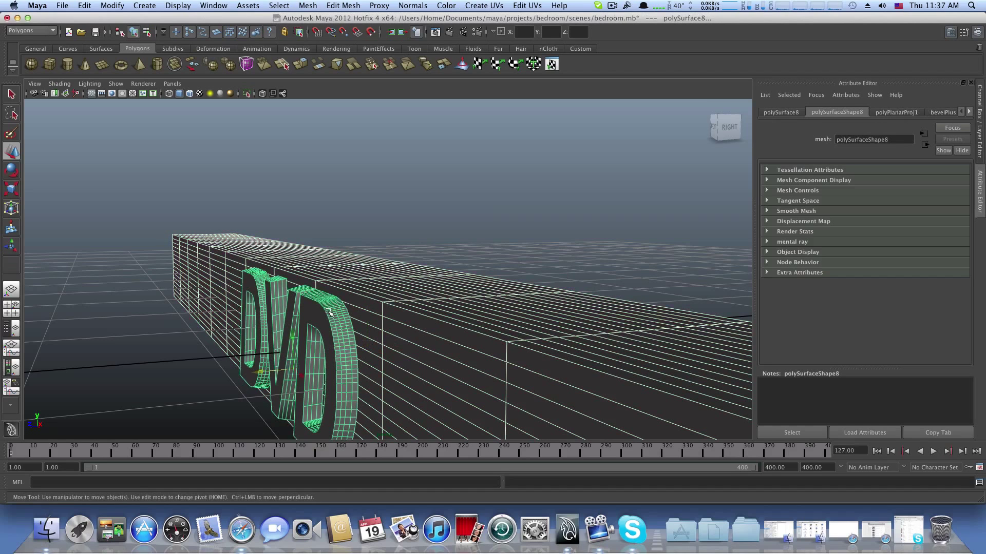
click(308, 6)
mouse_move(351, 51)
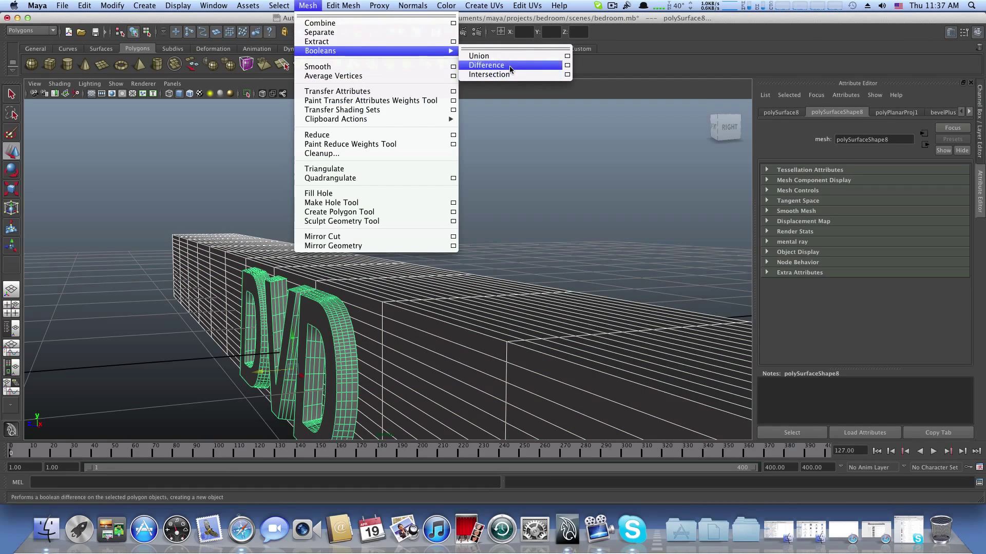
click(485, 65)
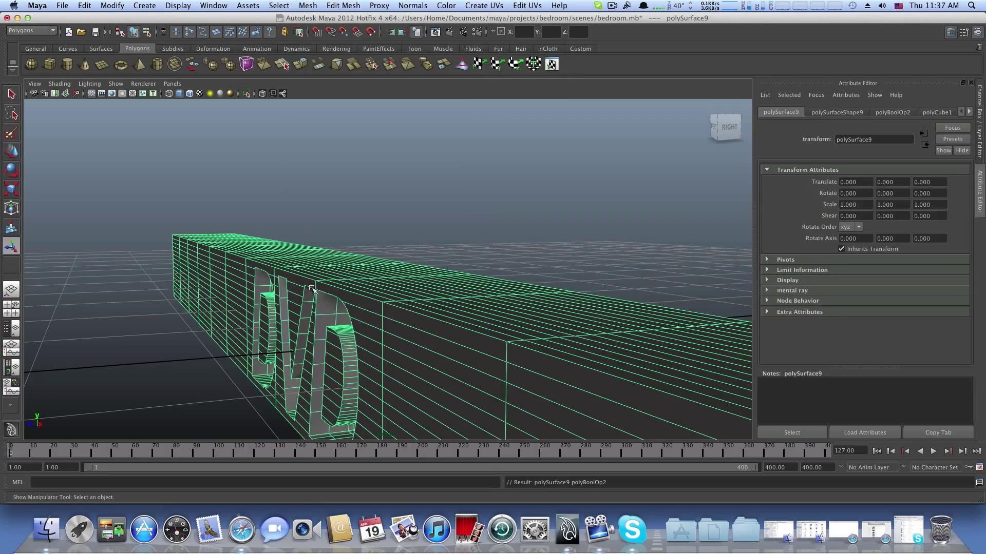
alt+drag(309, 293, 139, 289)
alt+middle_drag(139, 289, 196, 328)
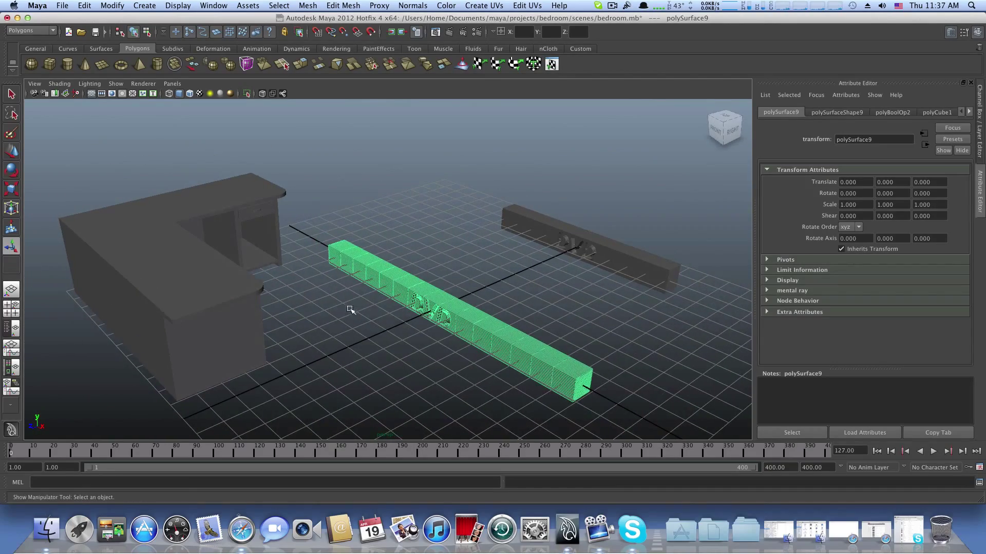
alt+drag(350, 309, 211, 348)
alt+drag(332, 355, 429, 339)
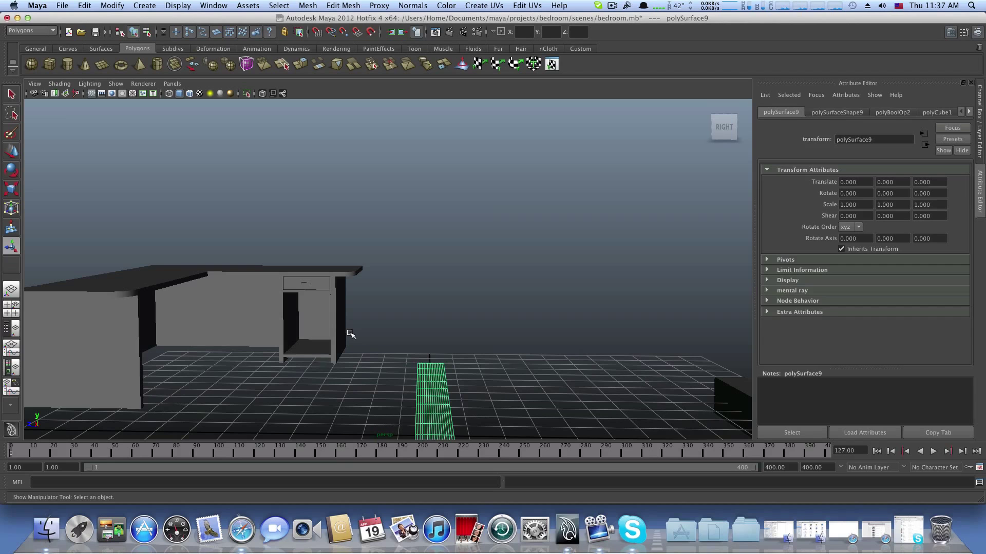
alt+drag(350, 334, 391, 328)
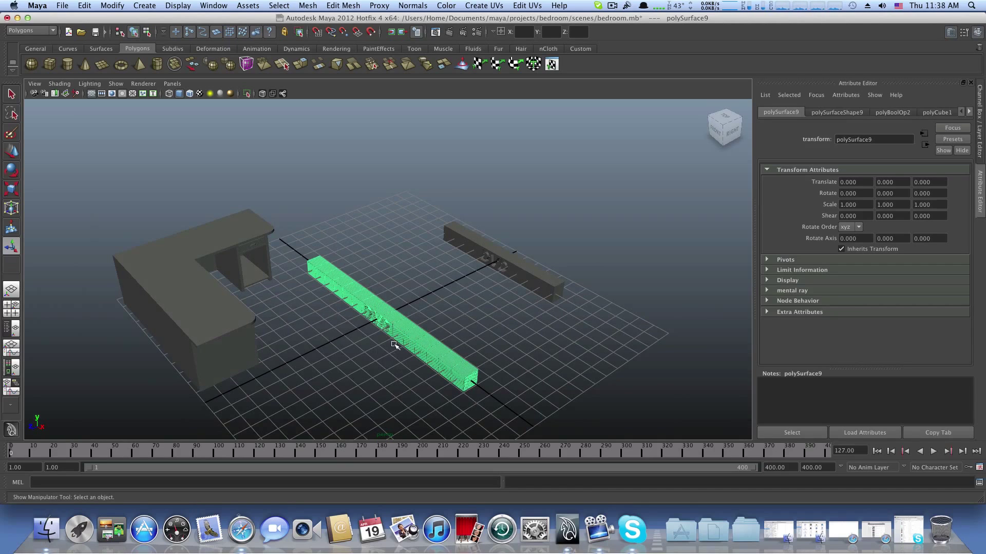
alt+drag(394, 343, 333, 309)
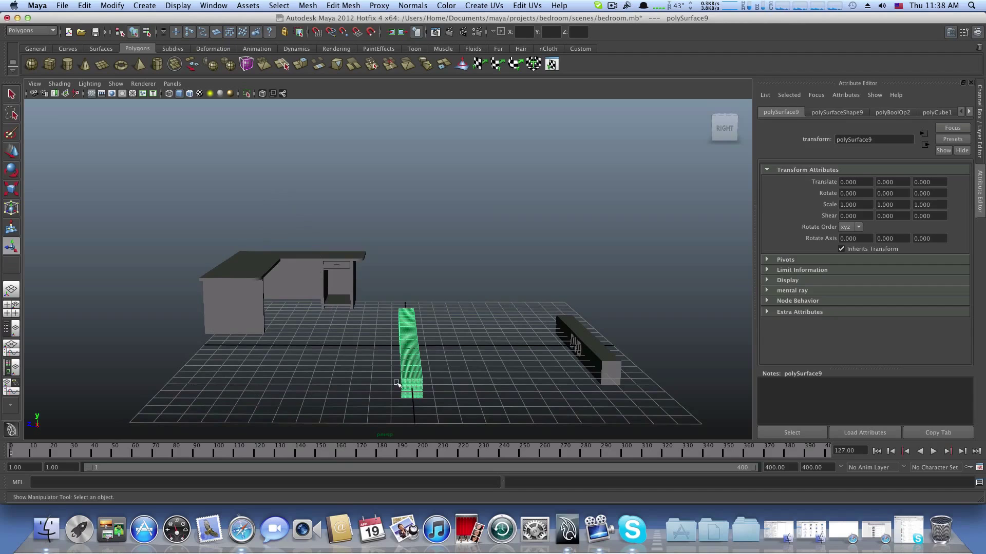
click(978, 32)
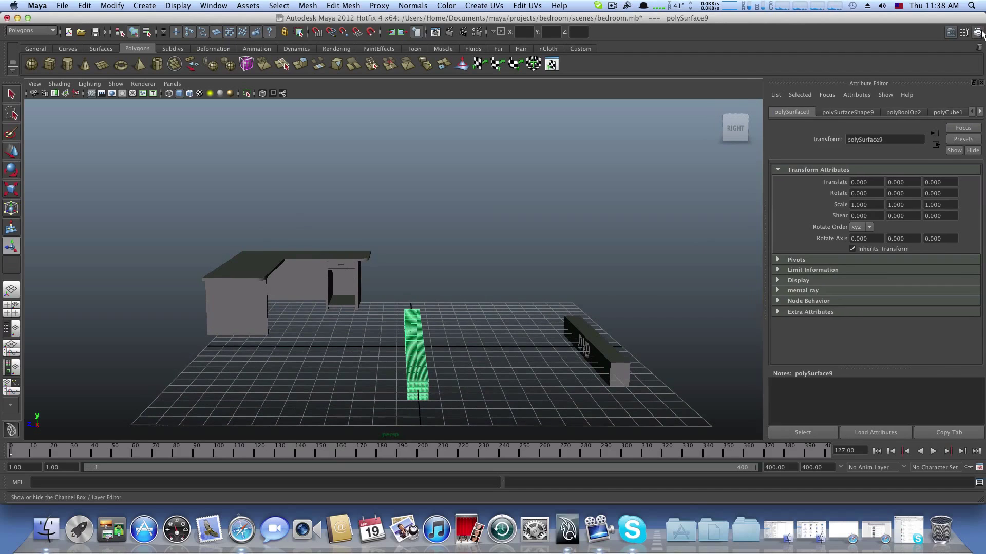
Step: Turn on the objects, desktop, closet, bed and bedroomwalls layers, then view the room from the ViewCube LEFT face
click(978, 33)
drag(766, 383, 768, 393)
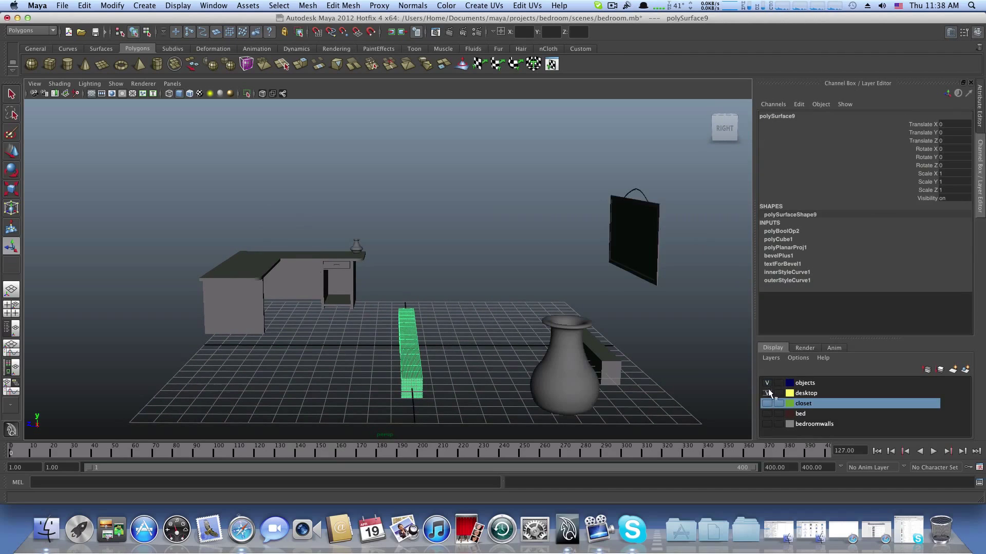
click(765, 405)
click(766, 414)
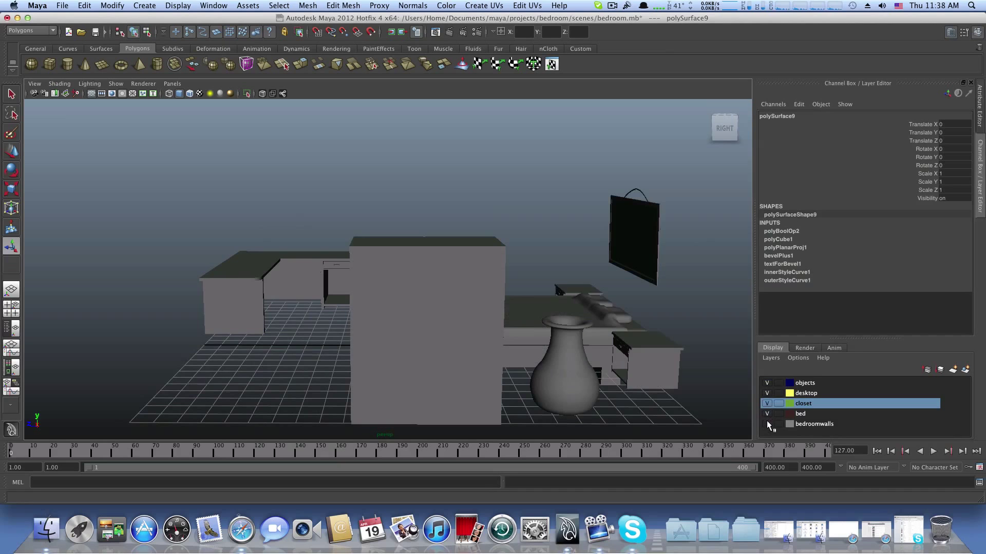
click(767, 424)
alt+drag(452, 344, 527, 367)
click(724, 130)
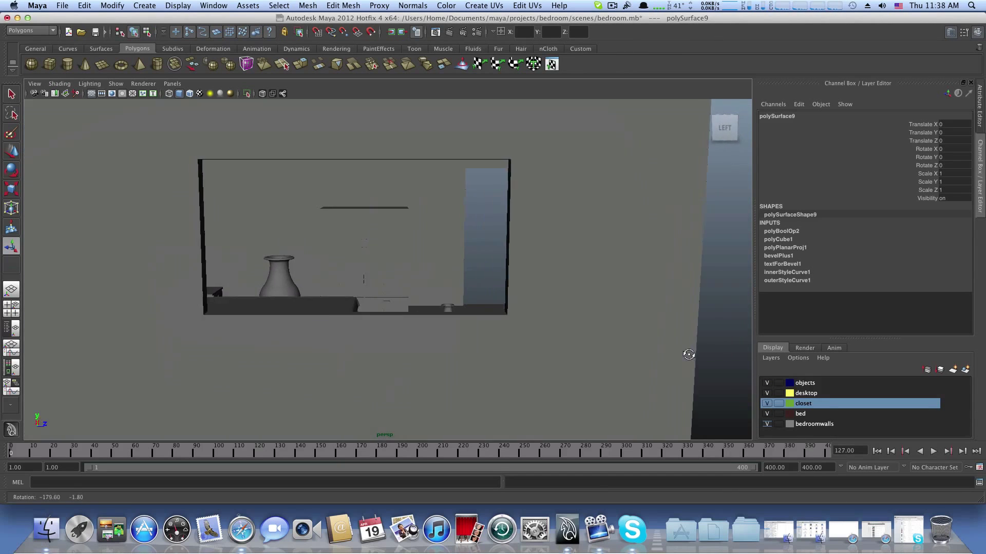
Step: Drag the engraved bar up to Translate Y 2.801 and orbit to check its height
click(12, 152)
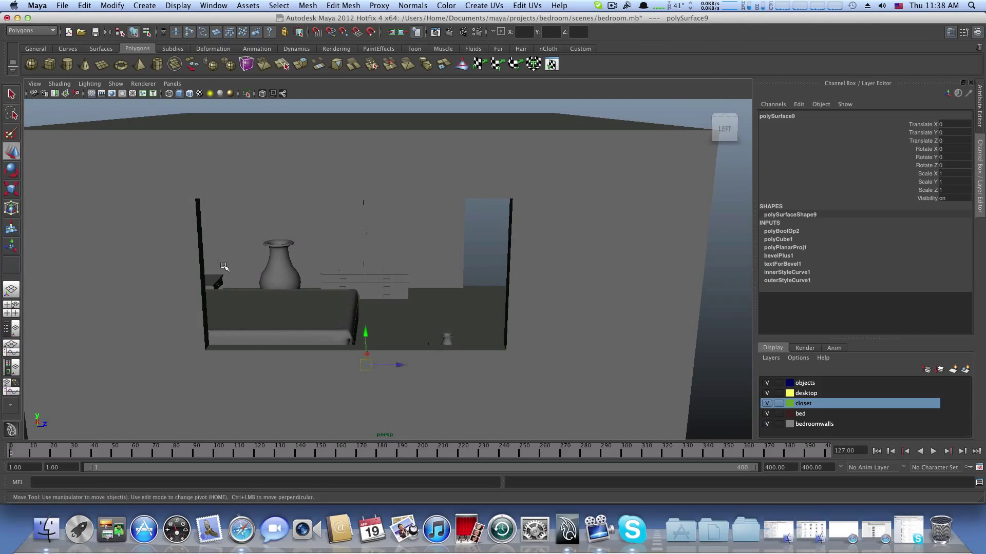
drag(365, 333, 366, 278)
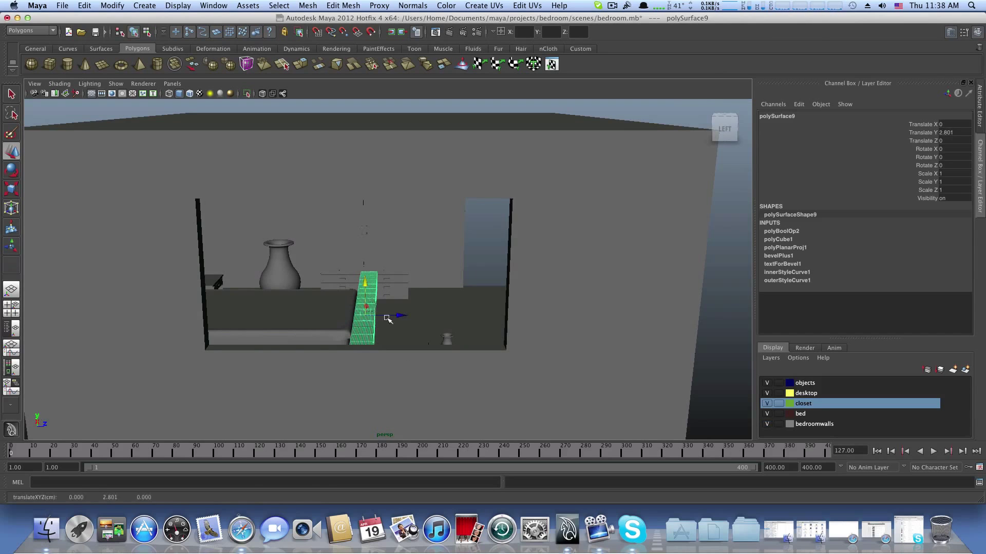
alt+drag(387, 317, 198, 325)
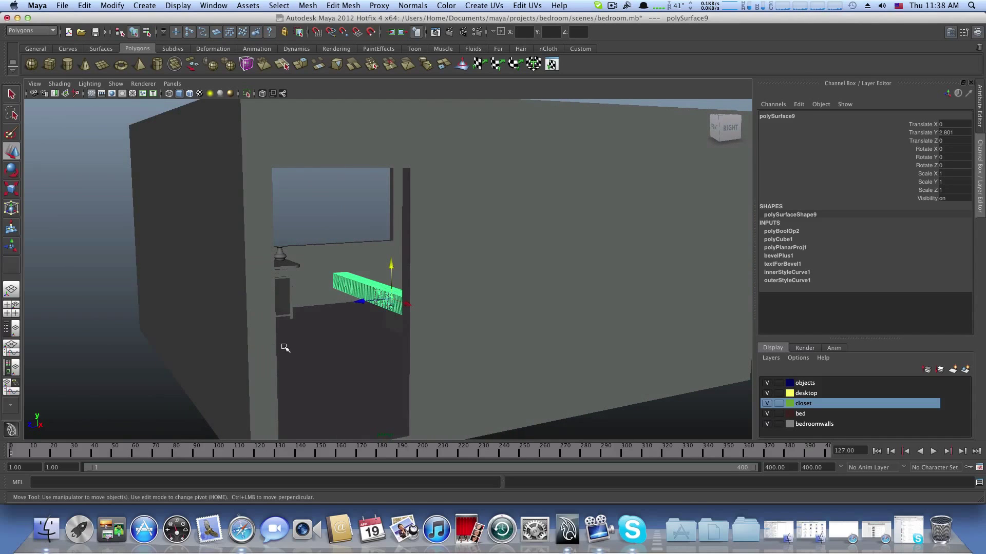